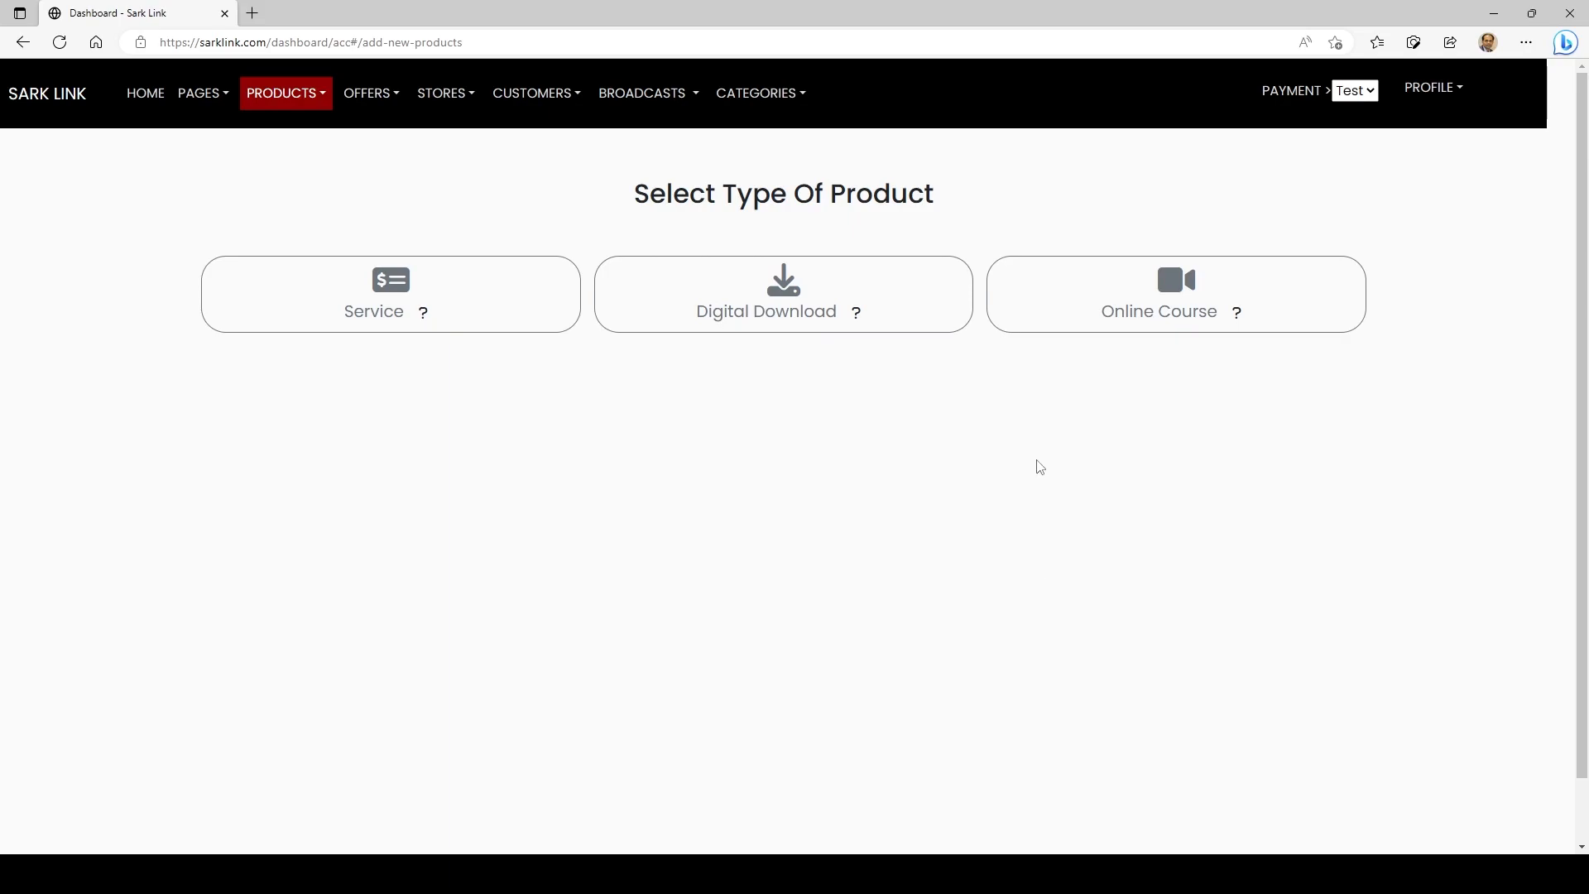
# Step: Start a new Online Course product and use "Online Course" for both its name and URL
pyautogui.click(1117, 291)
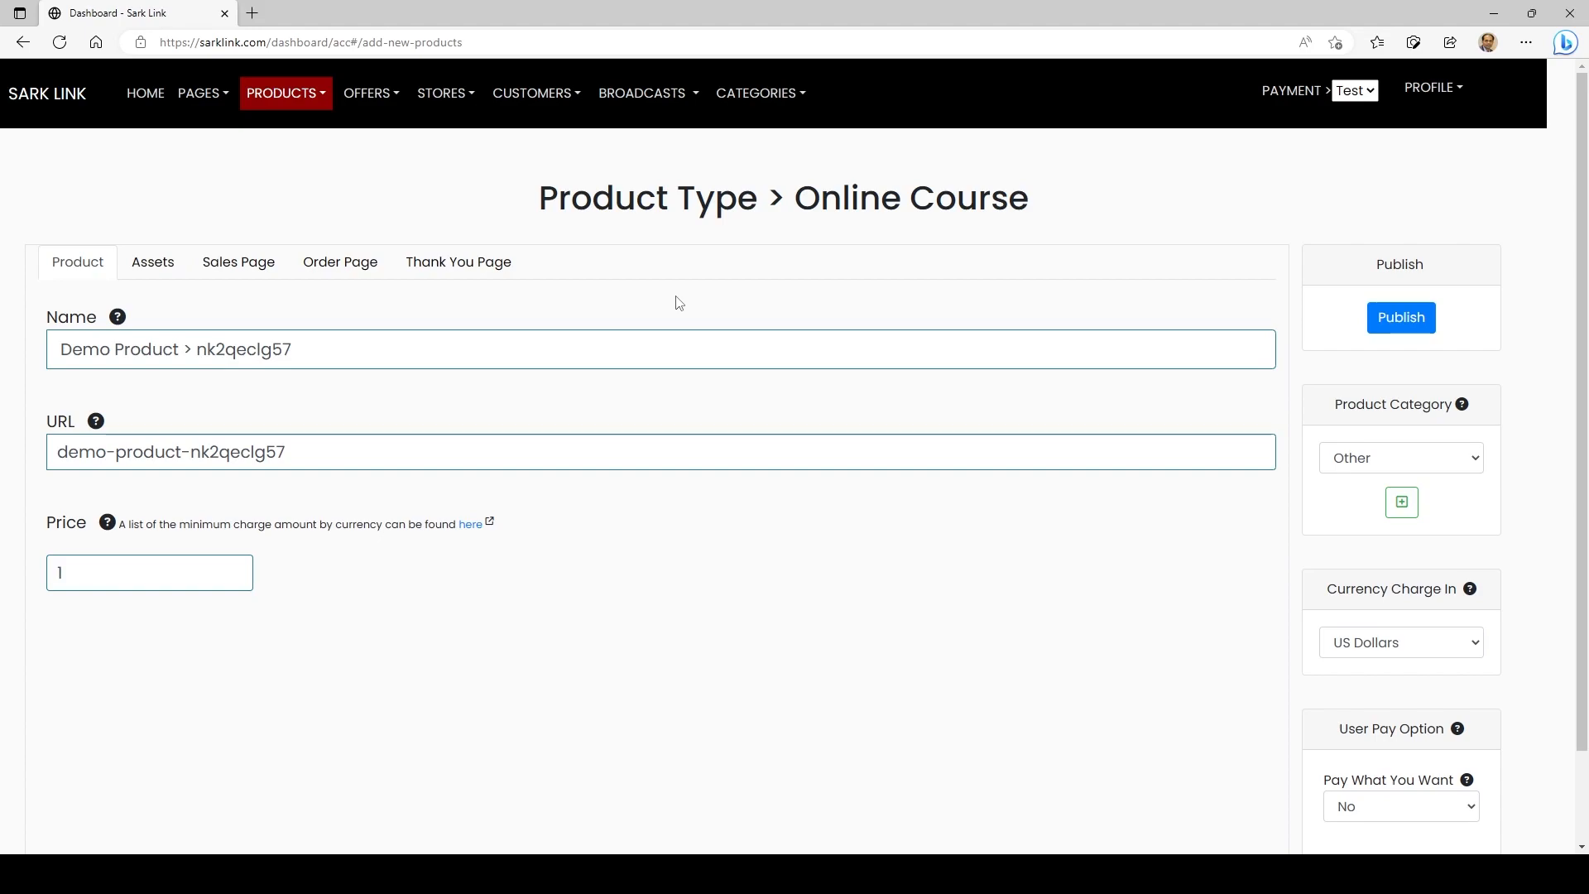
pyautogui.tripleClick(315, 348)
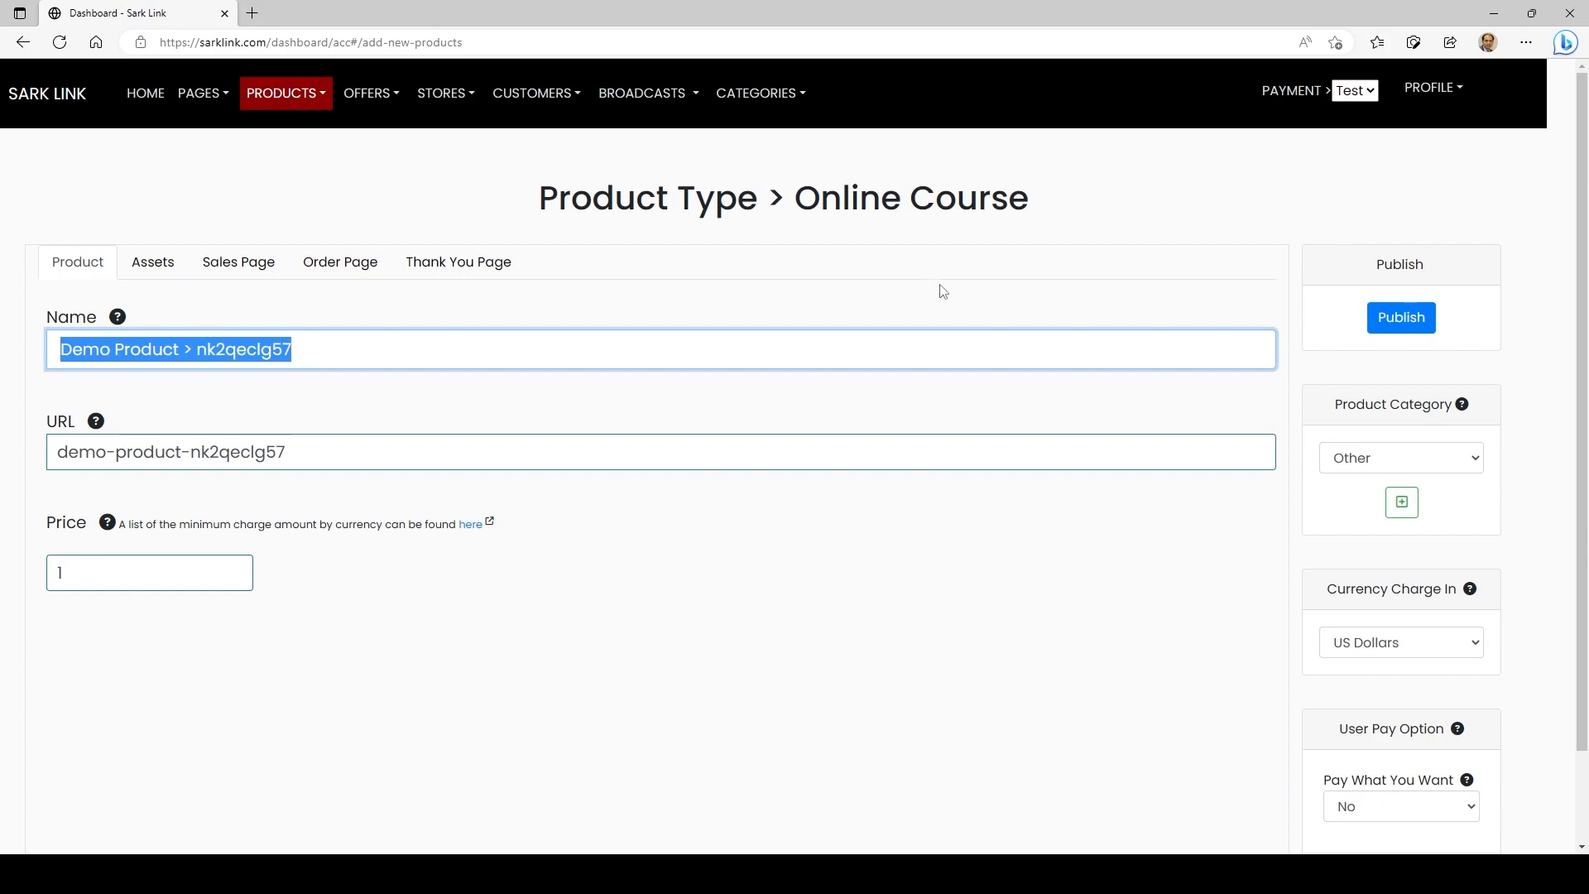
pyautogui.moveTo(797, 199); pyautogui.dragTo(1167, 213)
pyautogui.hotkey('ctrl', 'c')
pyautogui.tripleClick(269, 356)
pyautogui.hotkey('ctrl', 'v')
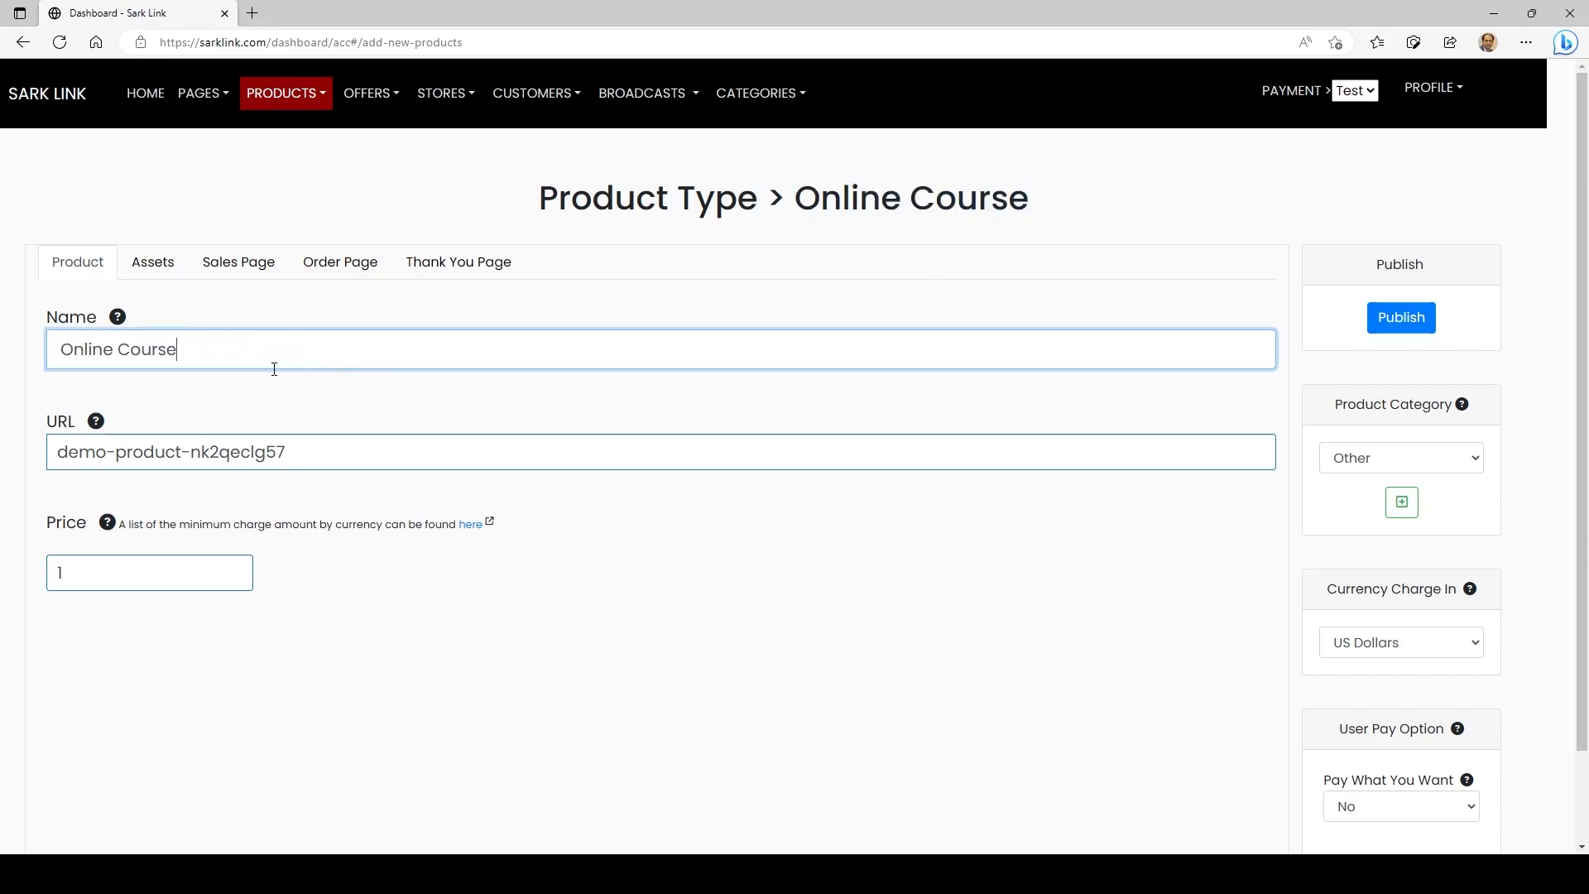
pyautogui.tripleClick(326, 451)
pyautogui.hotkey('ctrl', 'v')
# Step: Extend the product name to "My First Online Course" and set the price to 495
pyautogui.click(344, 351)
pyautogui.press('Home')
pyautogui.write('My First')
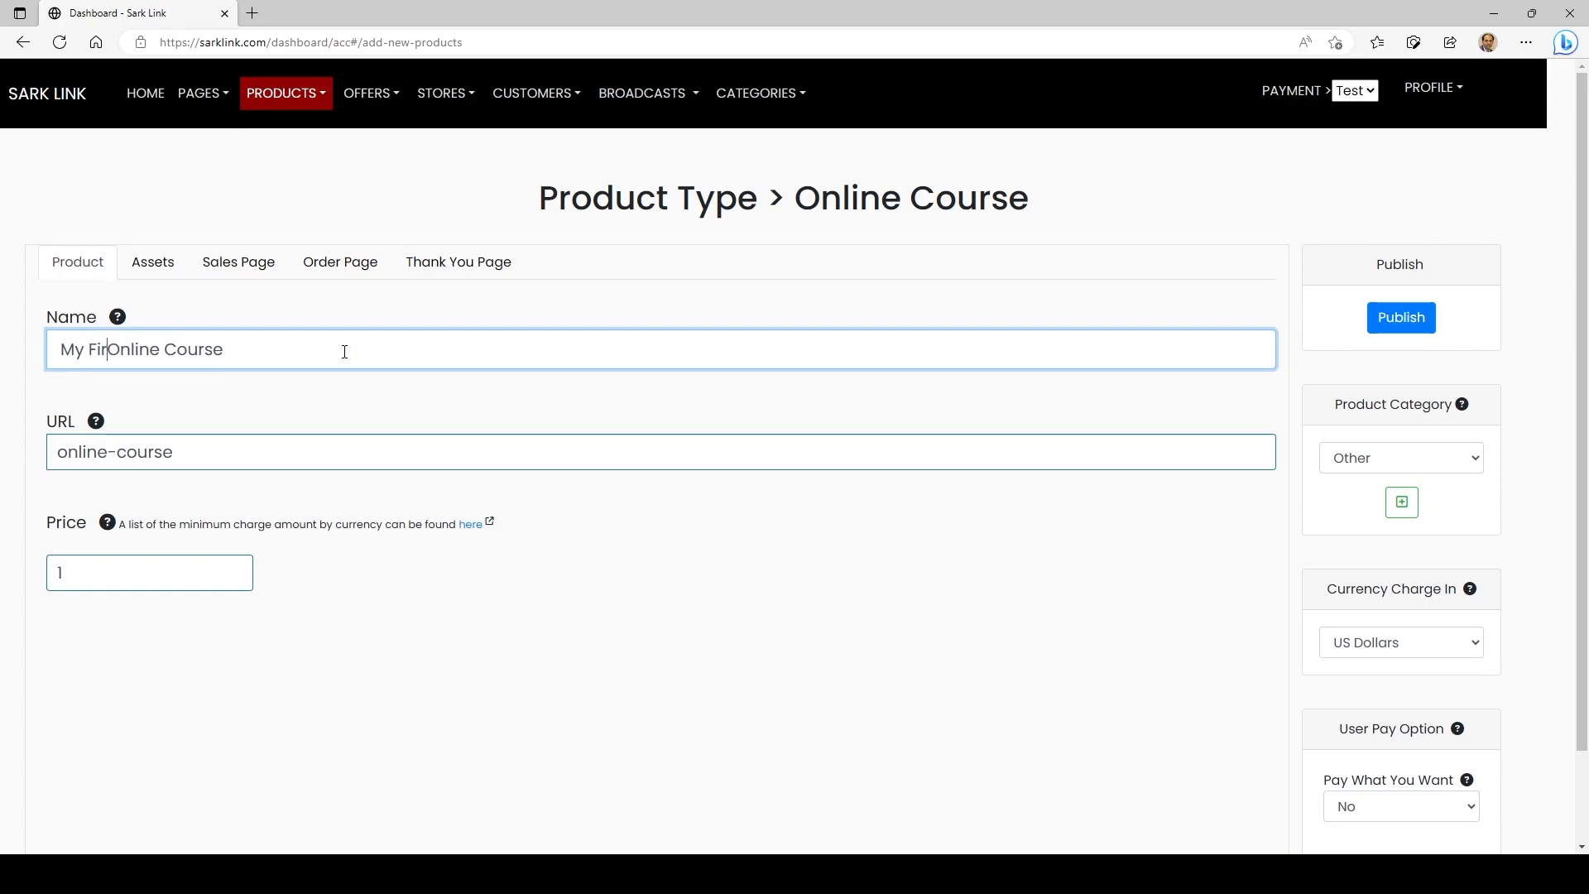
pyautogui.tripleClick(150, 579)
pyautogui.write('495')
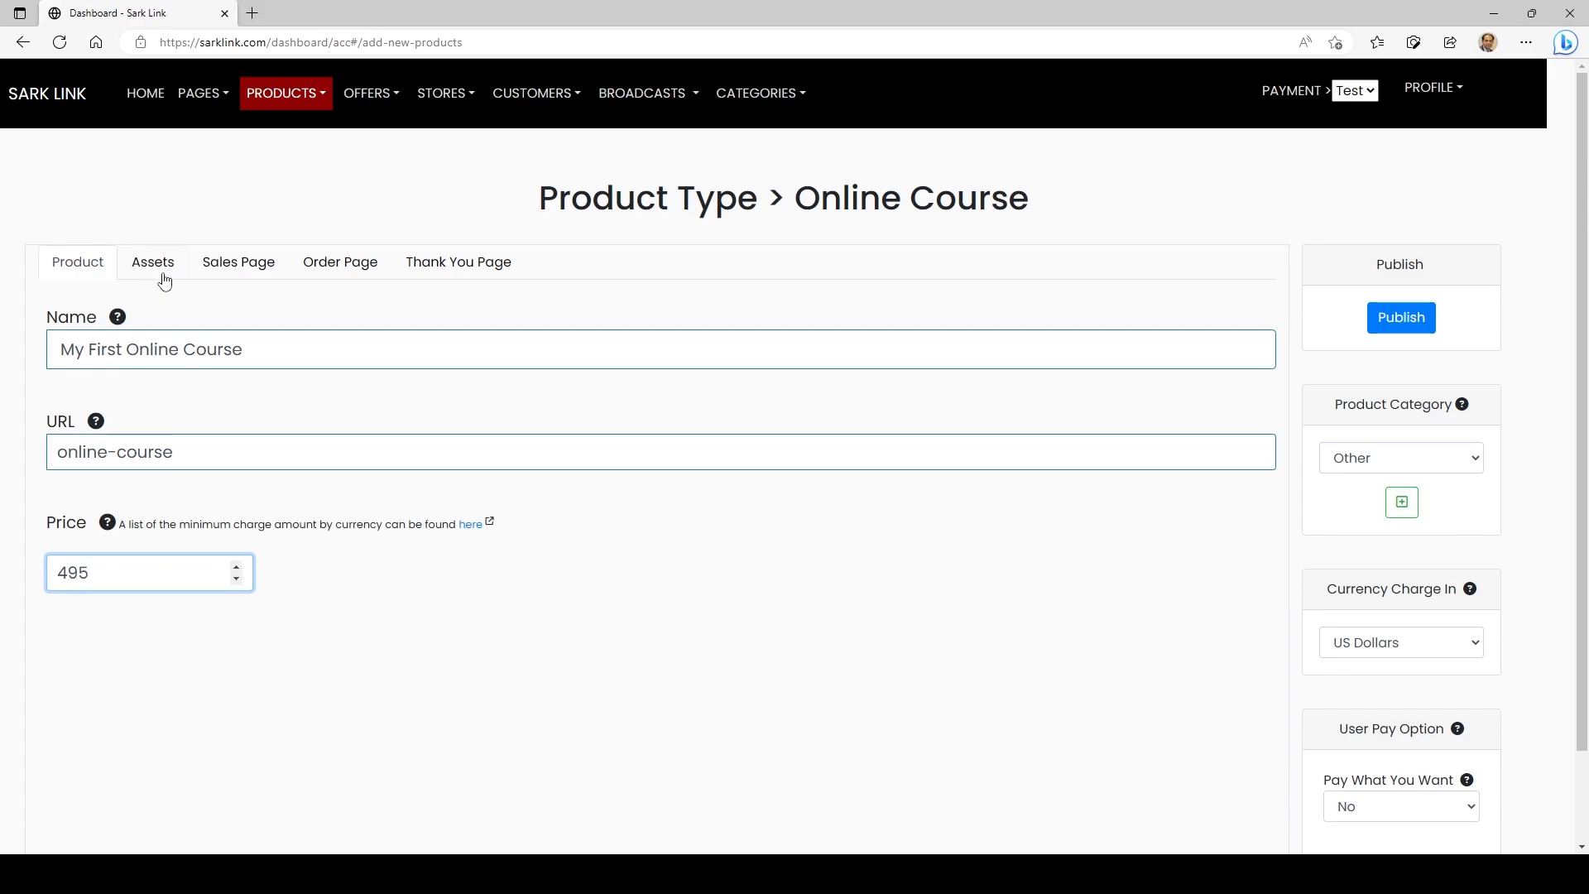
# Step: Add a first module to the course assets and name it "Introduction"
pyautogui.click(165, 273)
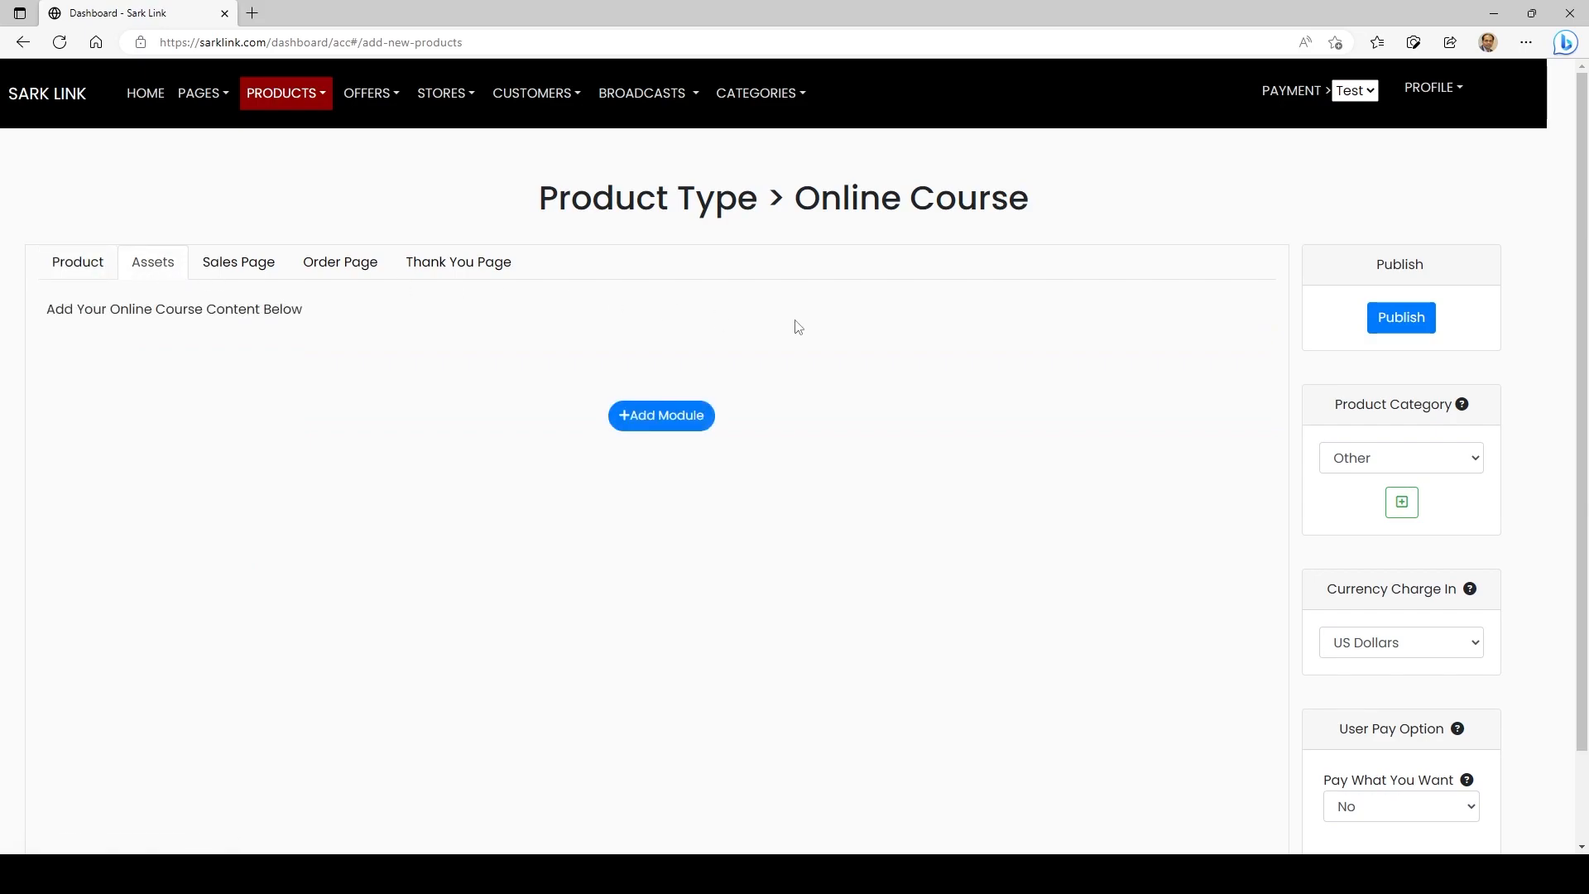
pyautogui.click(685, 426)
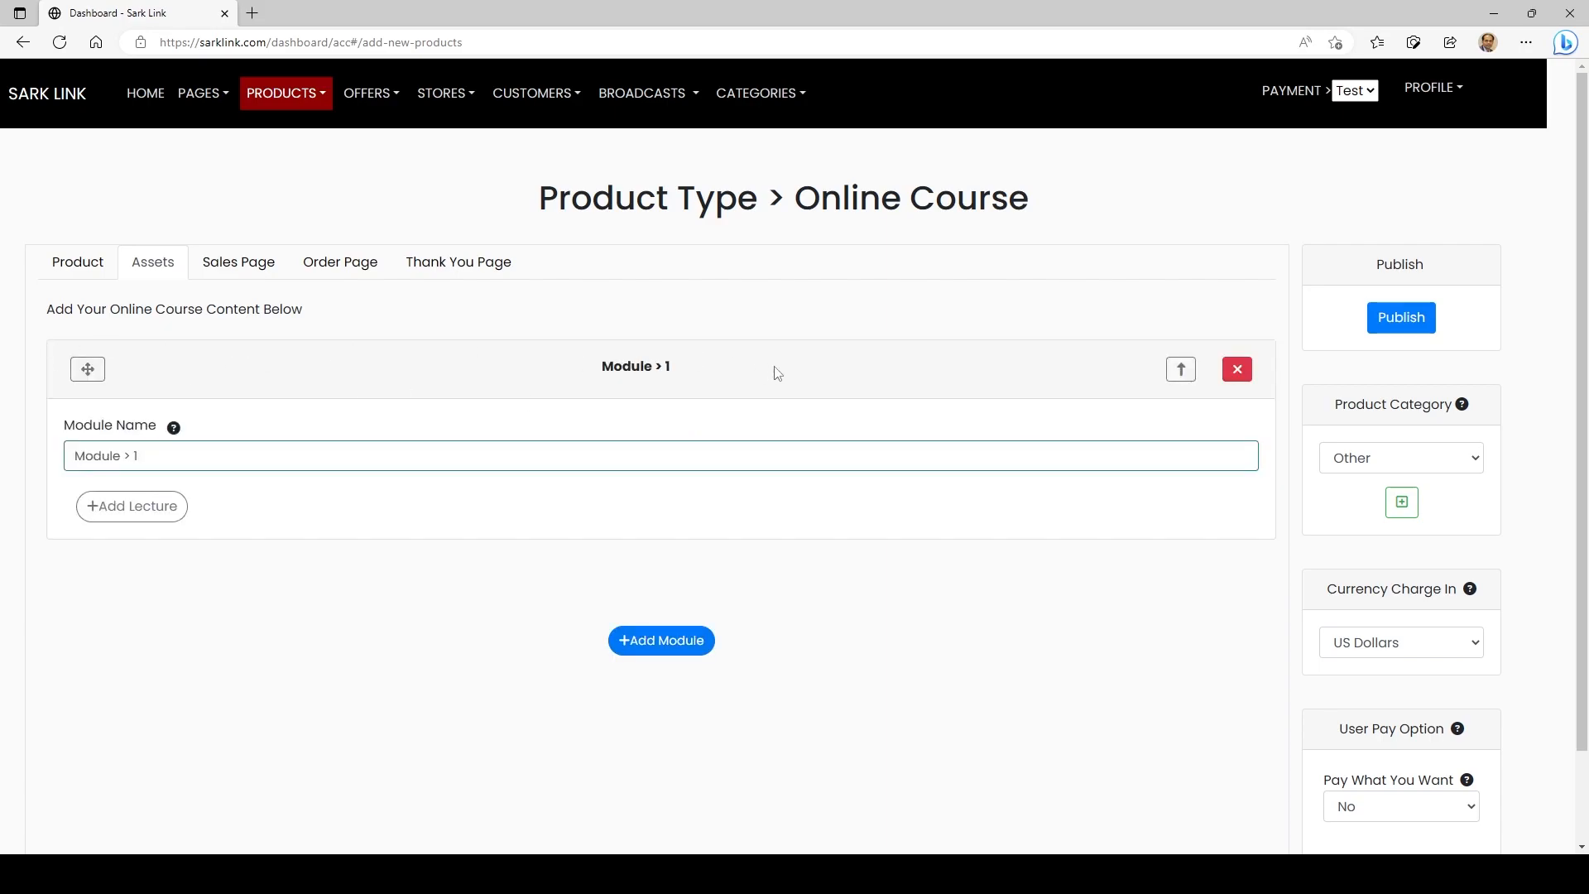
pyautogui.tripleClick(160, 455)
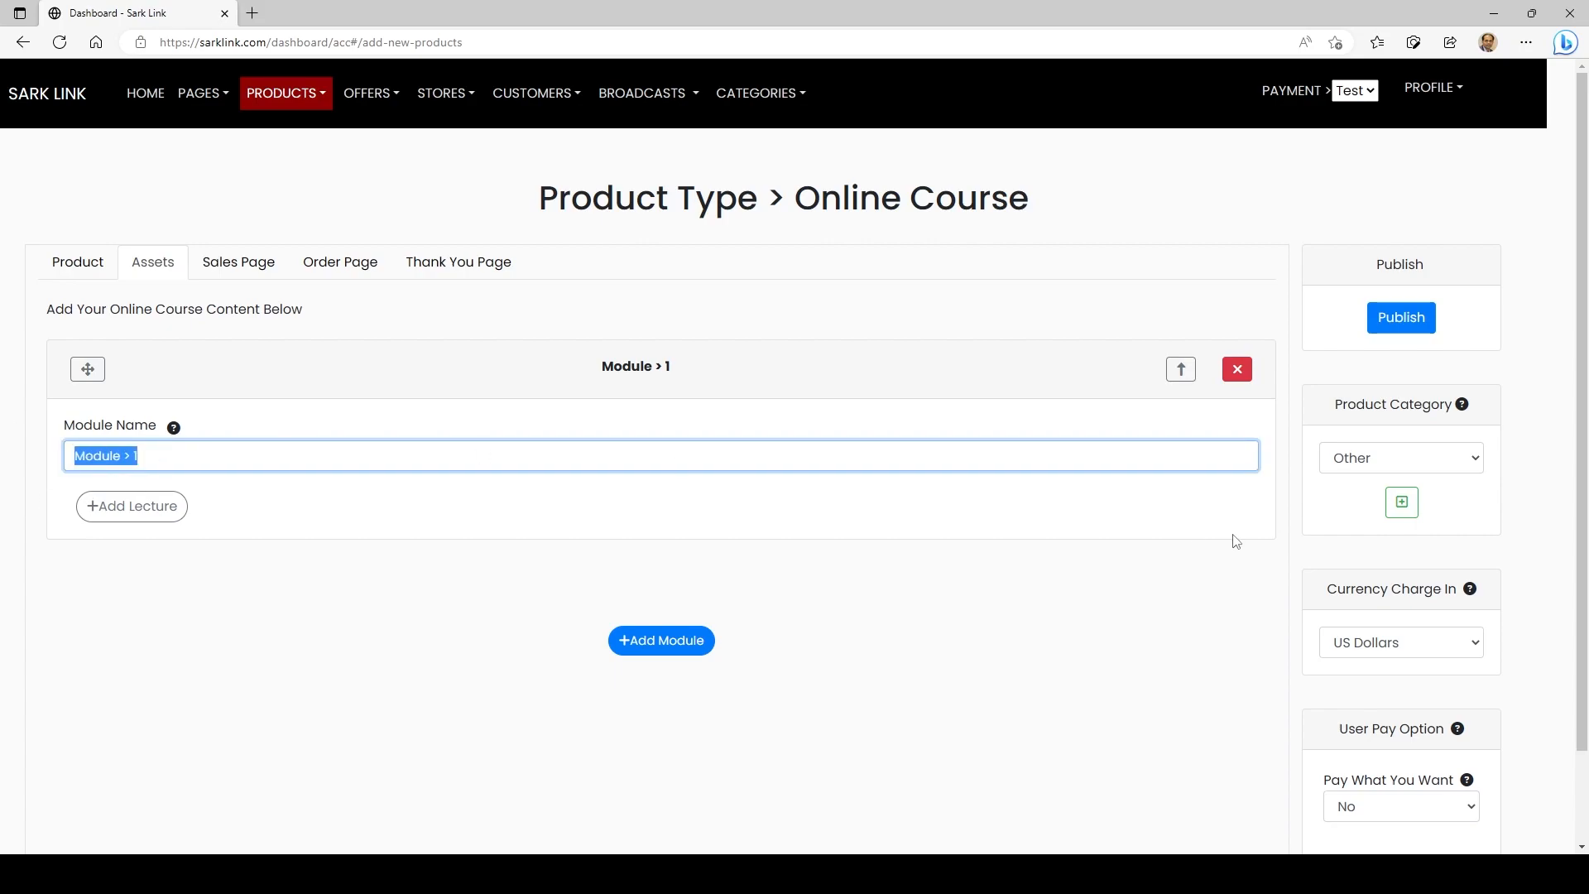
pyautogui.write('Intro')
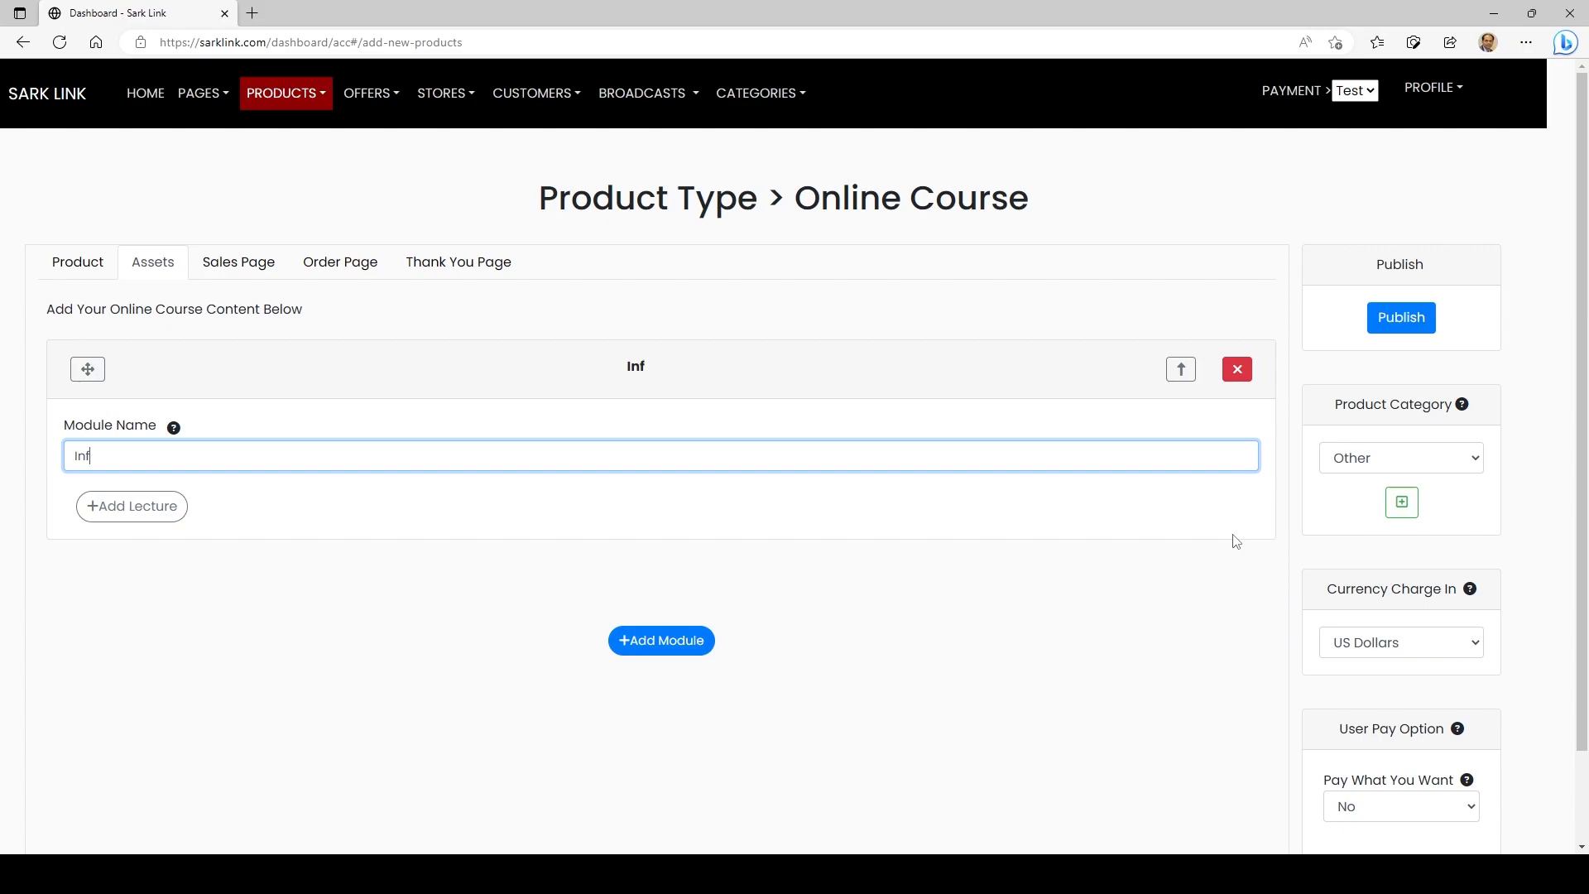
pyautogui.write('duction')
pyautogui.write('123456')
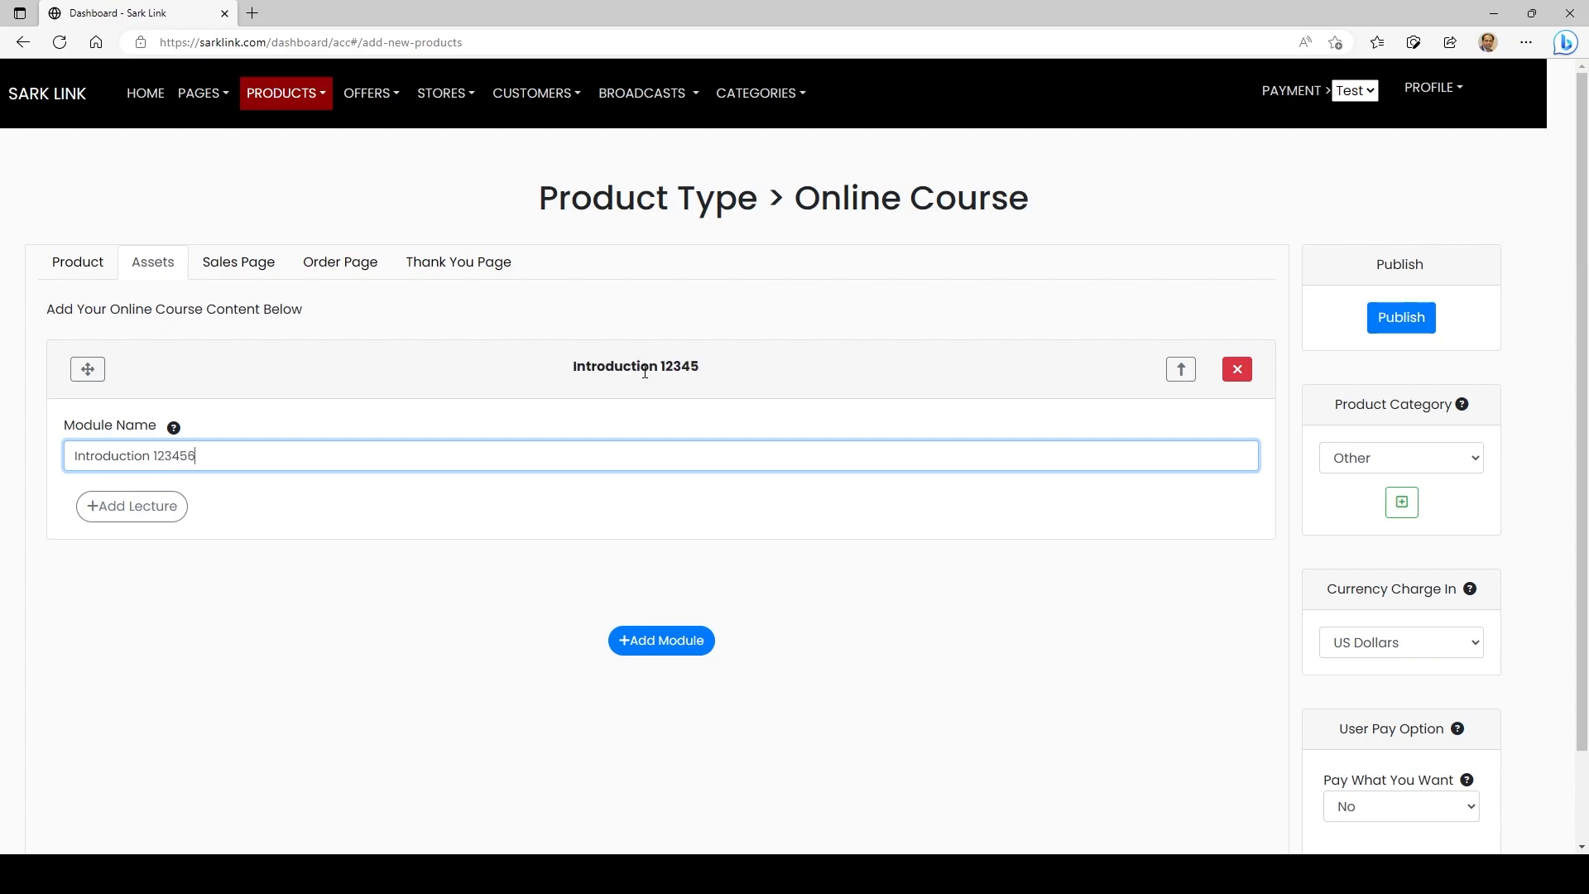
pyautogui.press('BackSpace')
pyautogui.press('BackSpace')
pyautogui.press('BackSpace')
pyautogui.press('BackSpace')
pyautogui.press('BackSpace')
# Step: Add a lecture to the Introduction module and name it "First Video"
pyautogui.click(166, 514)
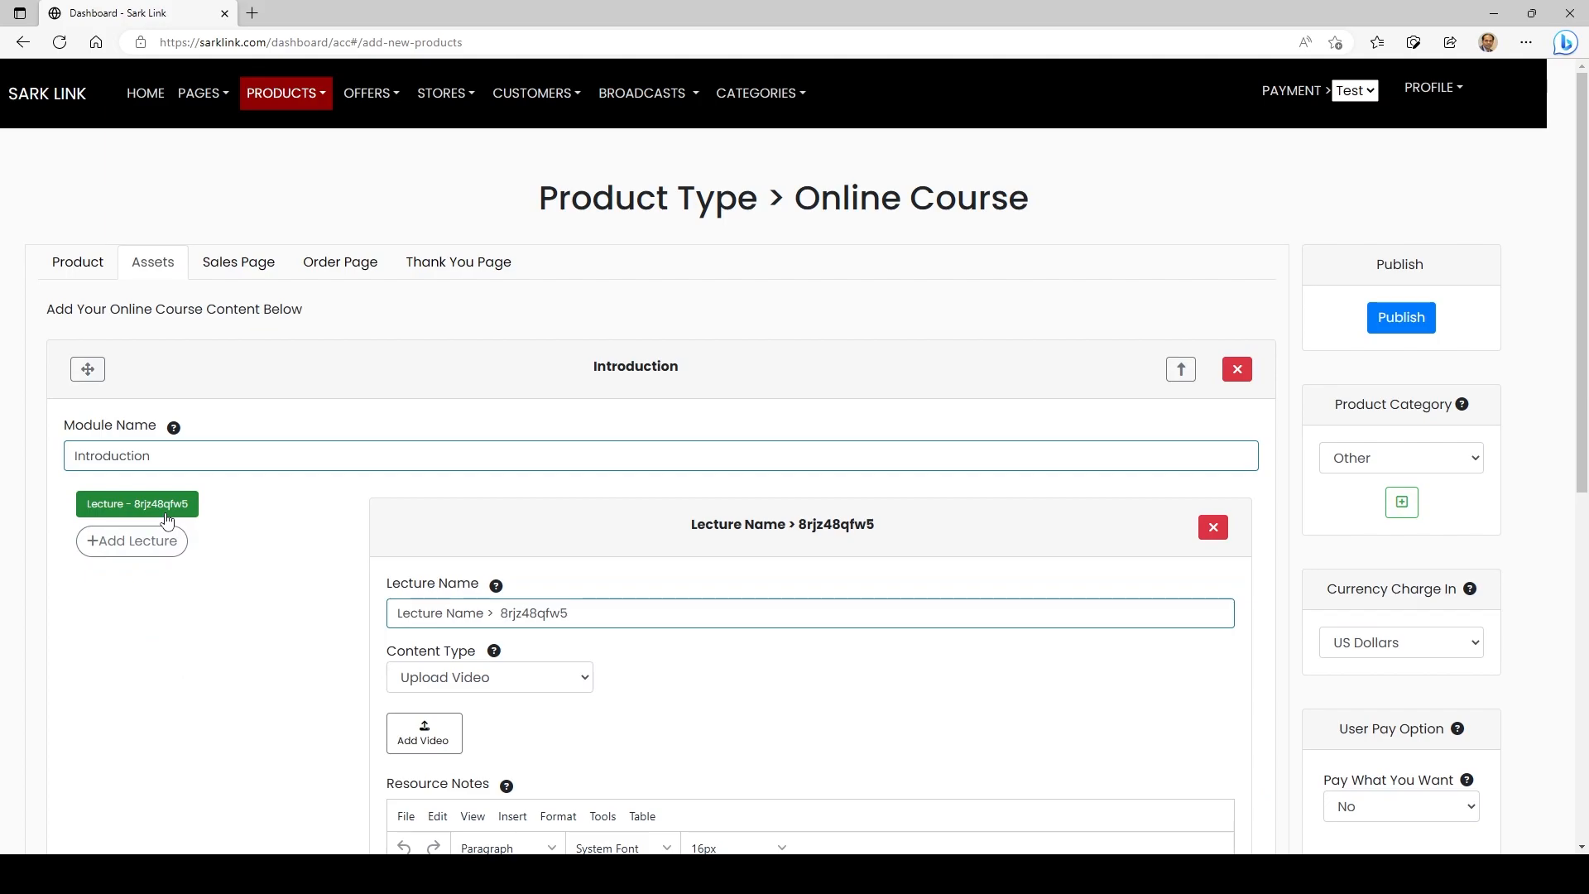
pyautogui.scroll(-3, 288, 441)
pyautogui.scroll(-3, 288, 441)
pyautogui.scroll(6, 291, 401)
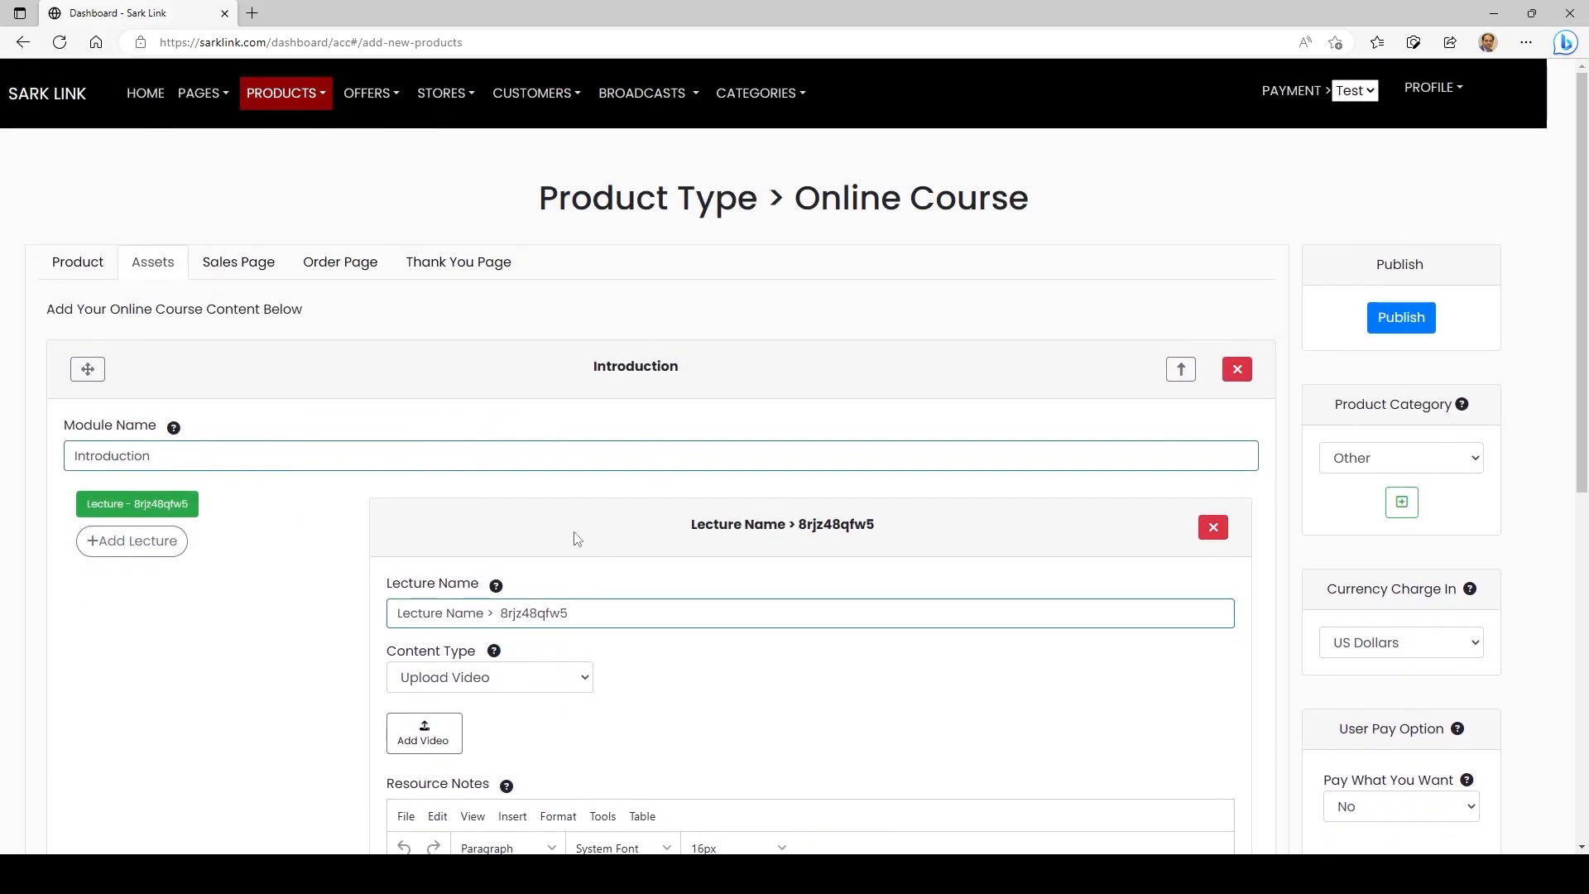
pyautogui.scroll(-3, 575, 612)
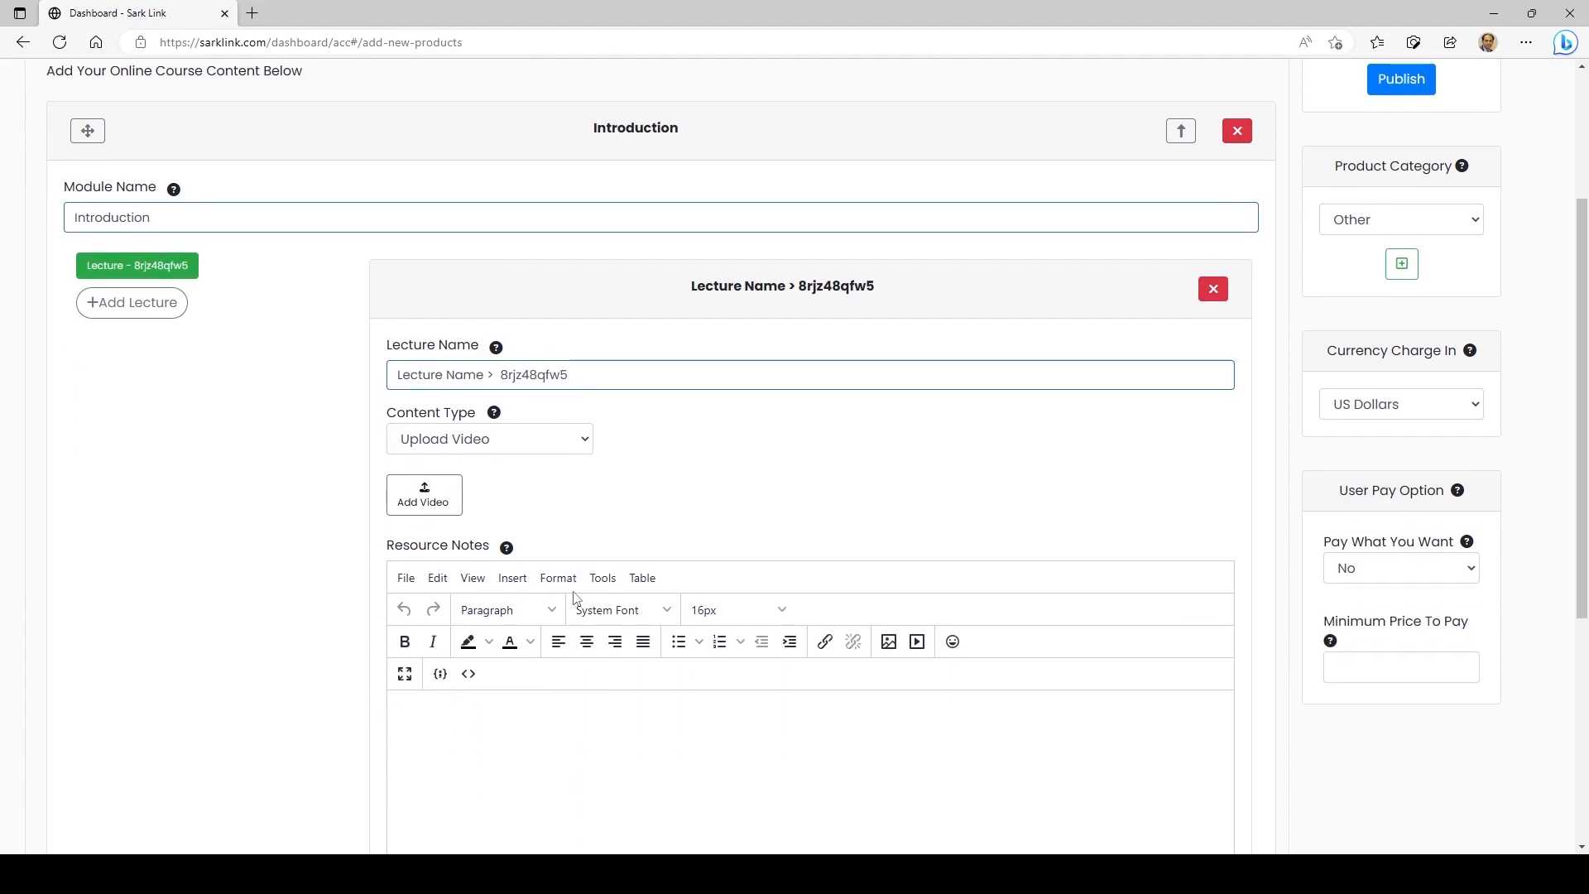
pyautogui.moveTo(579, 375); pyautogui.dragTo(284, 380)
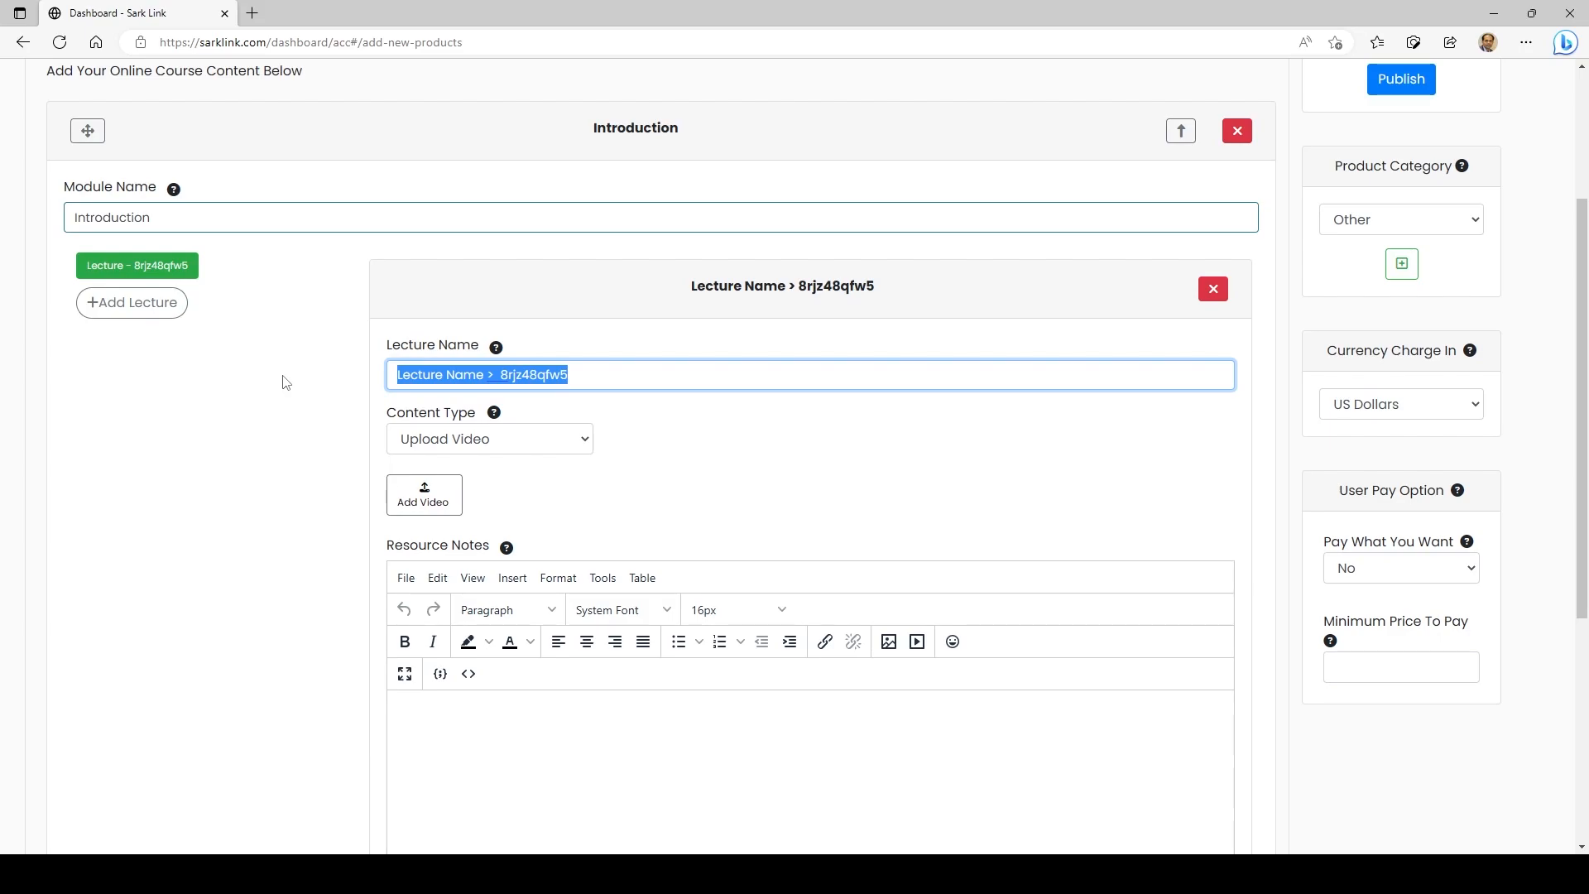
pyautogui.write('First ')
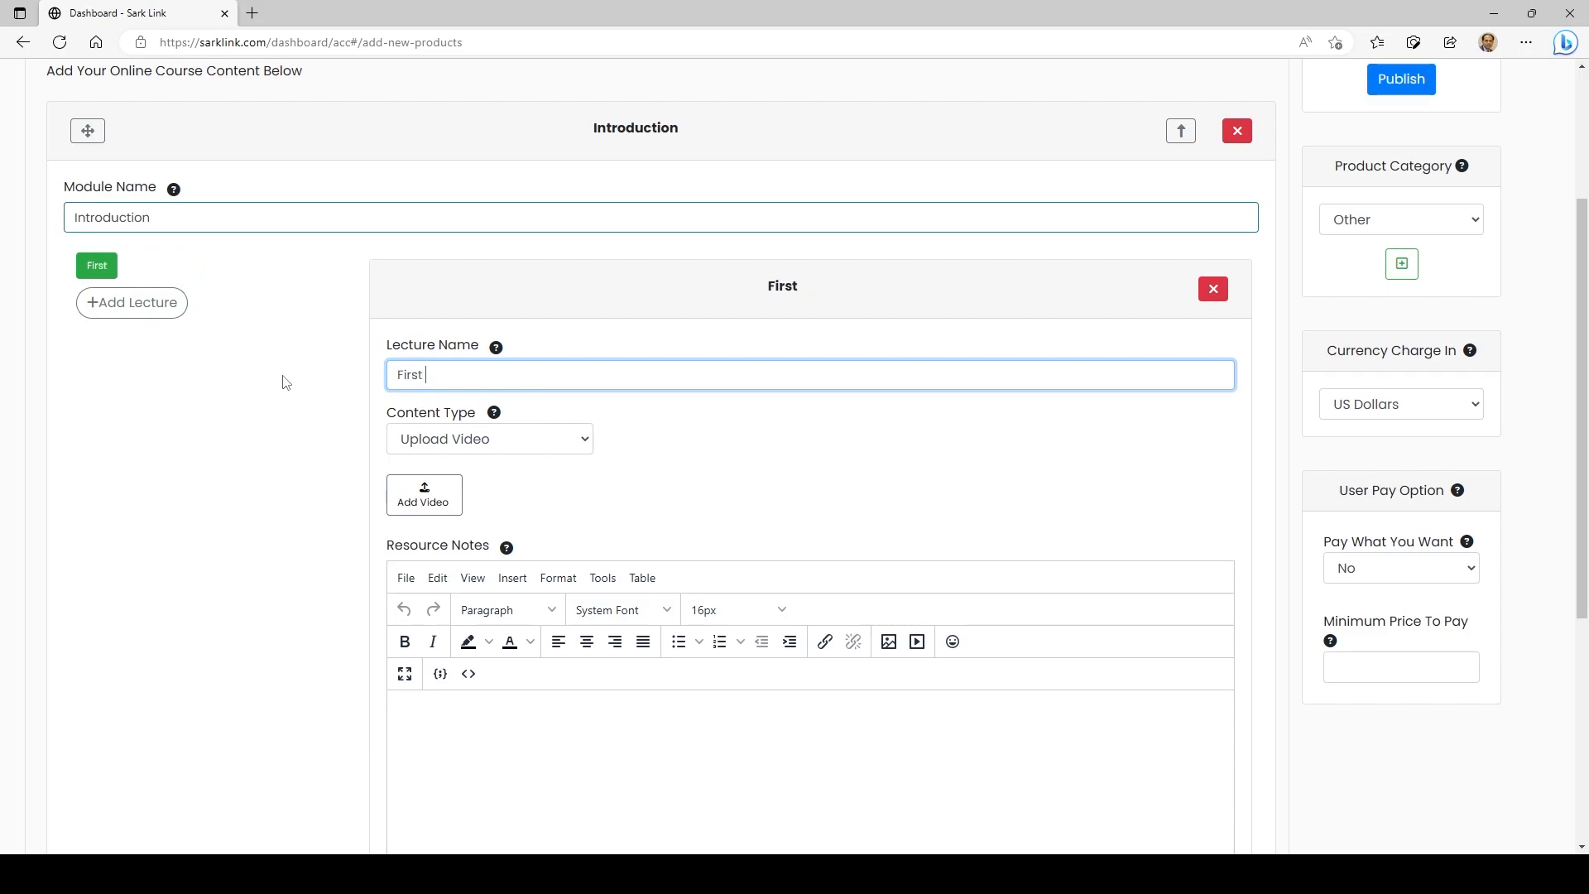
pyautogui.write('Video')
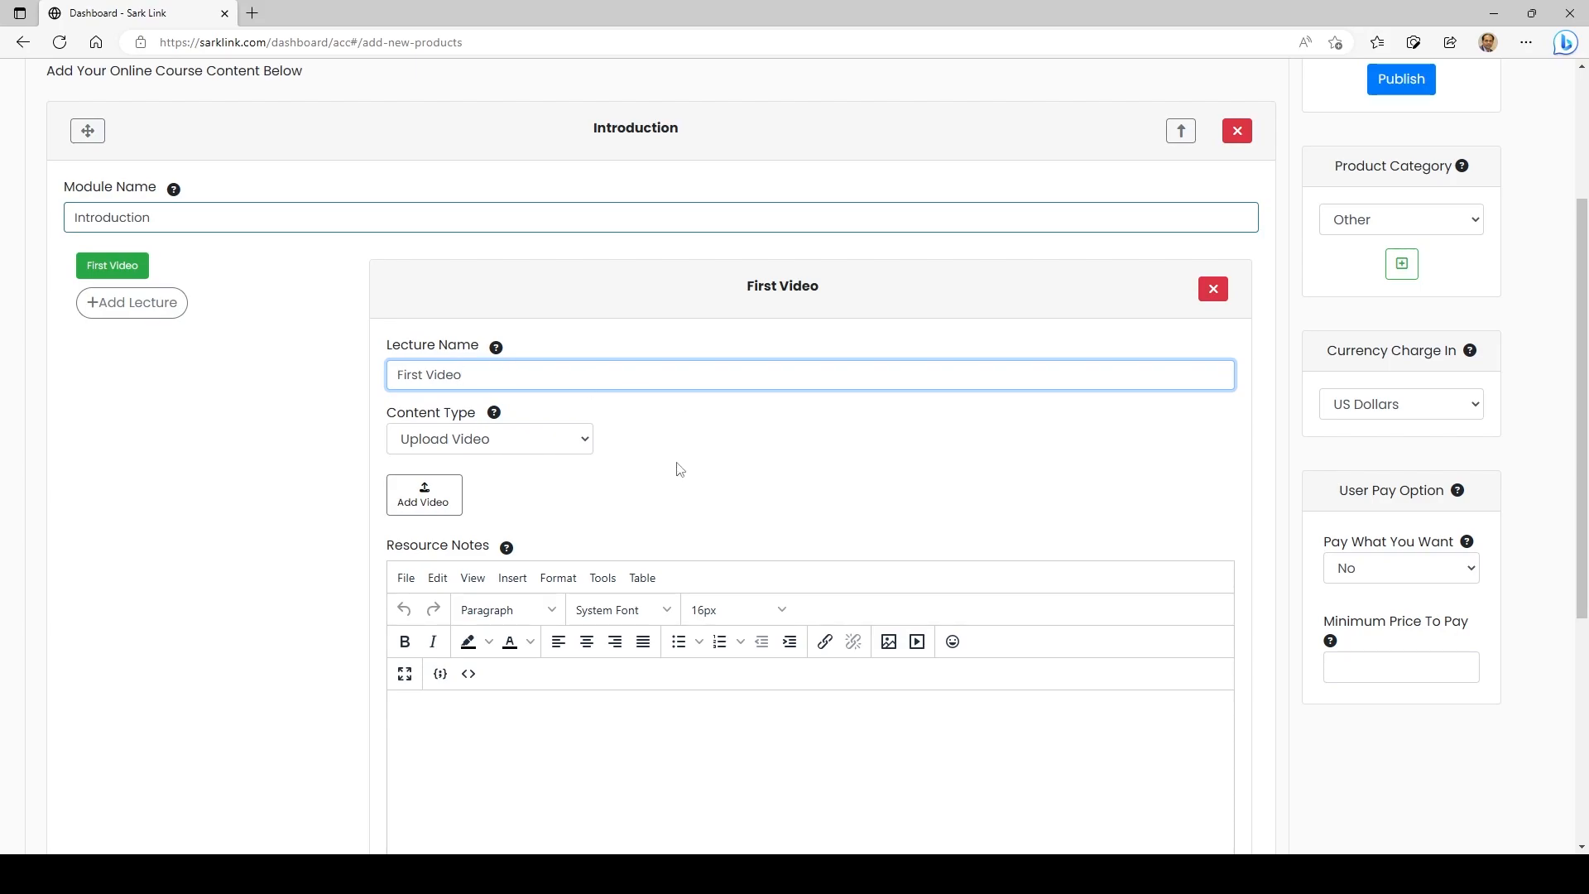
# Step: Upload video-1.mp4 to the First Video lecture using the Upload Video content type, and preview the uploaded file
pyautogui.click(484, 441)
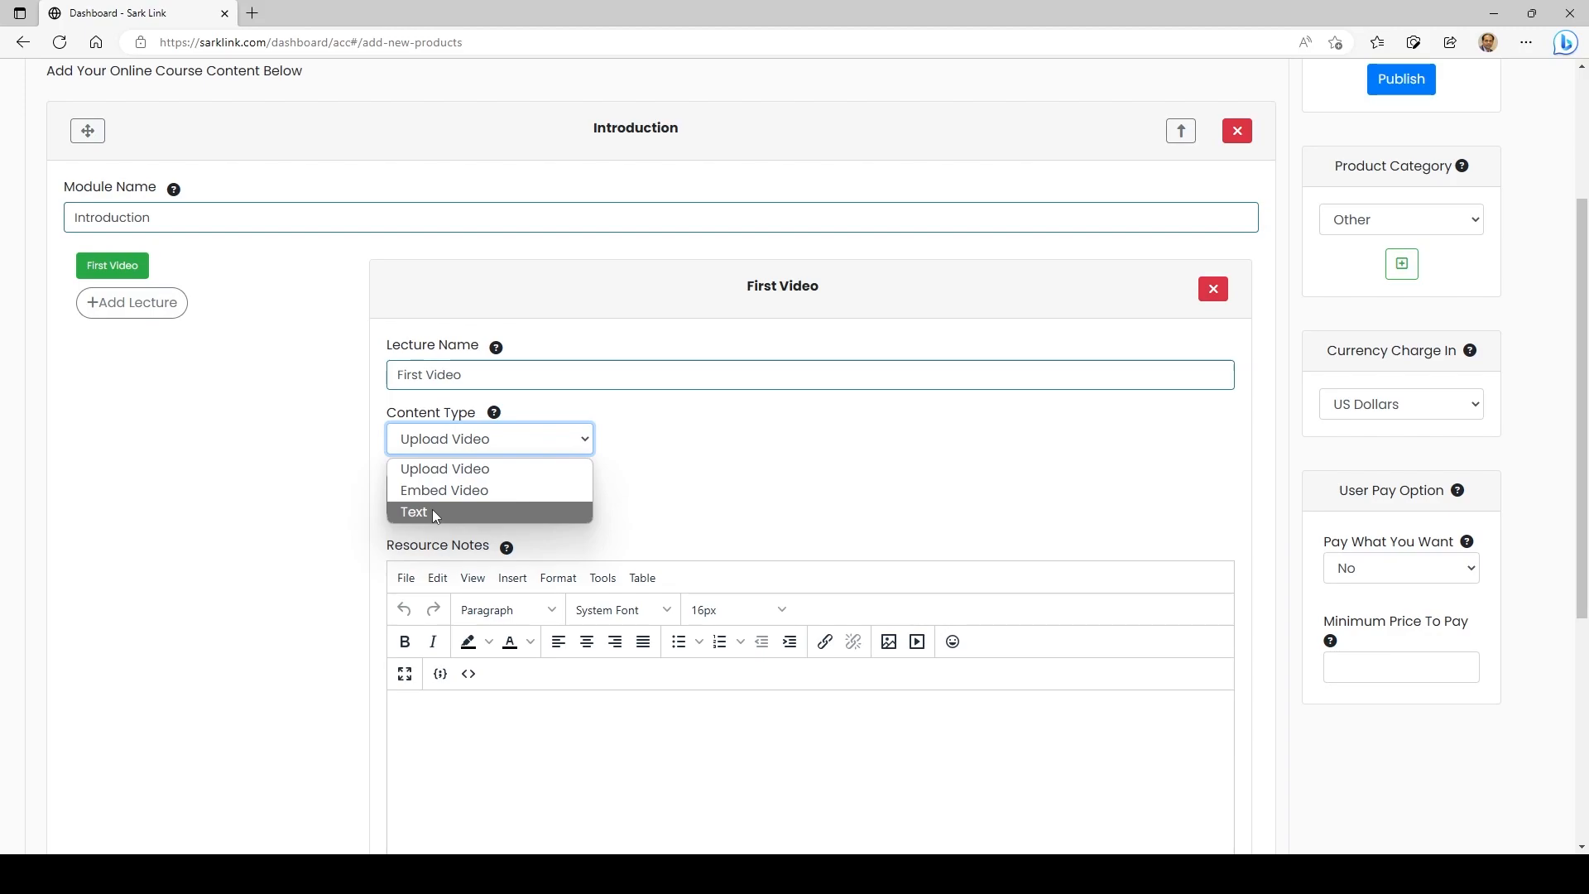
pyautogui.click(501, 478)
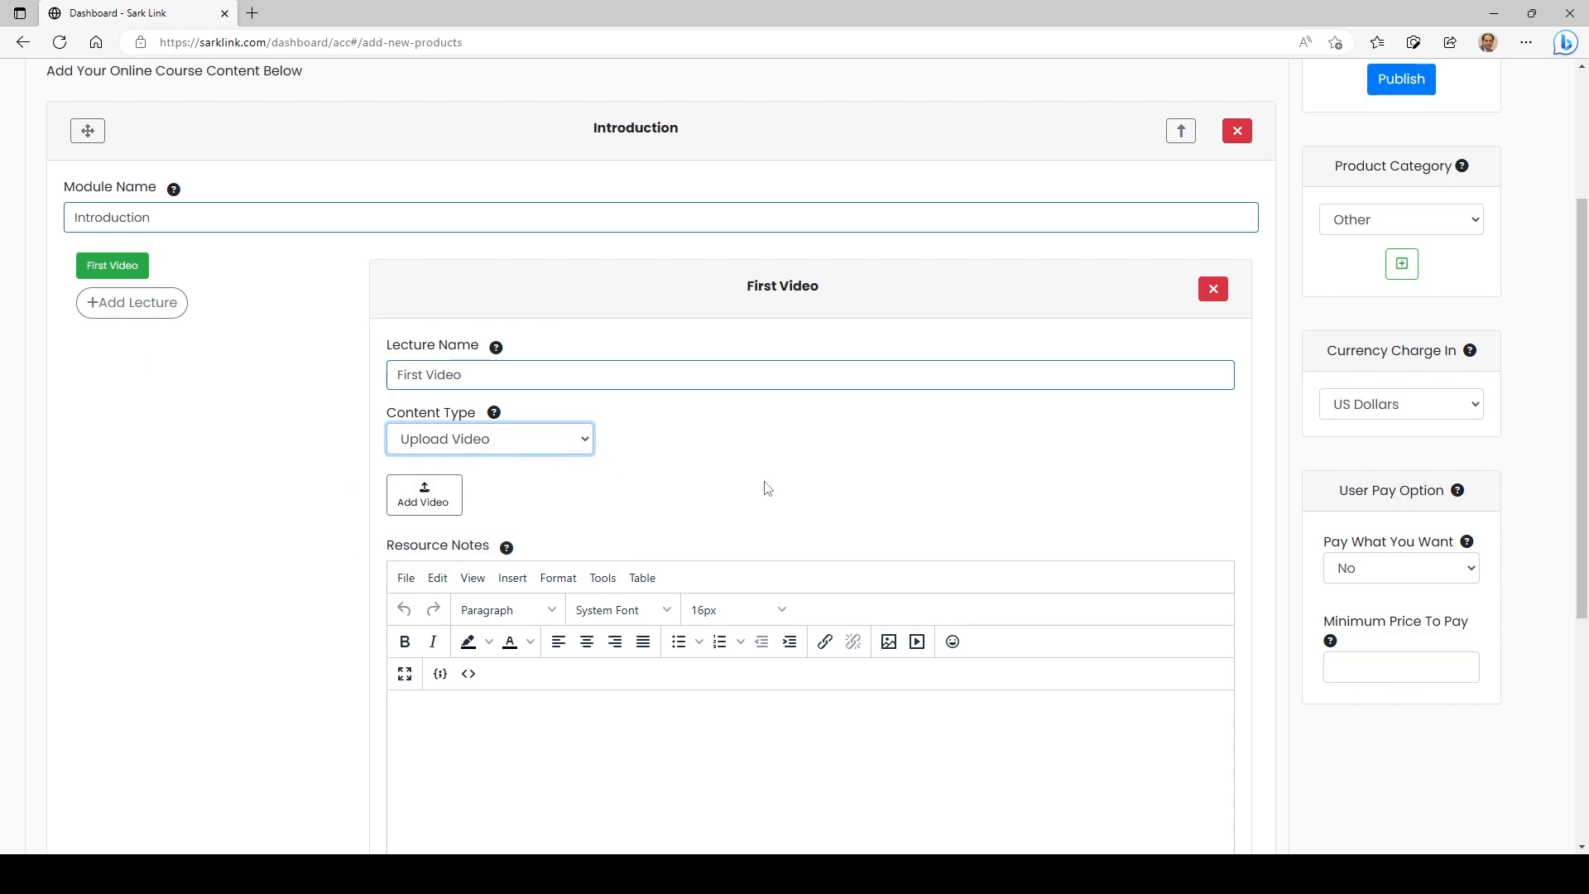
pyautogui.click(425, 495)
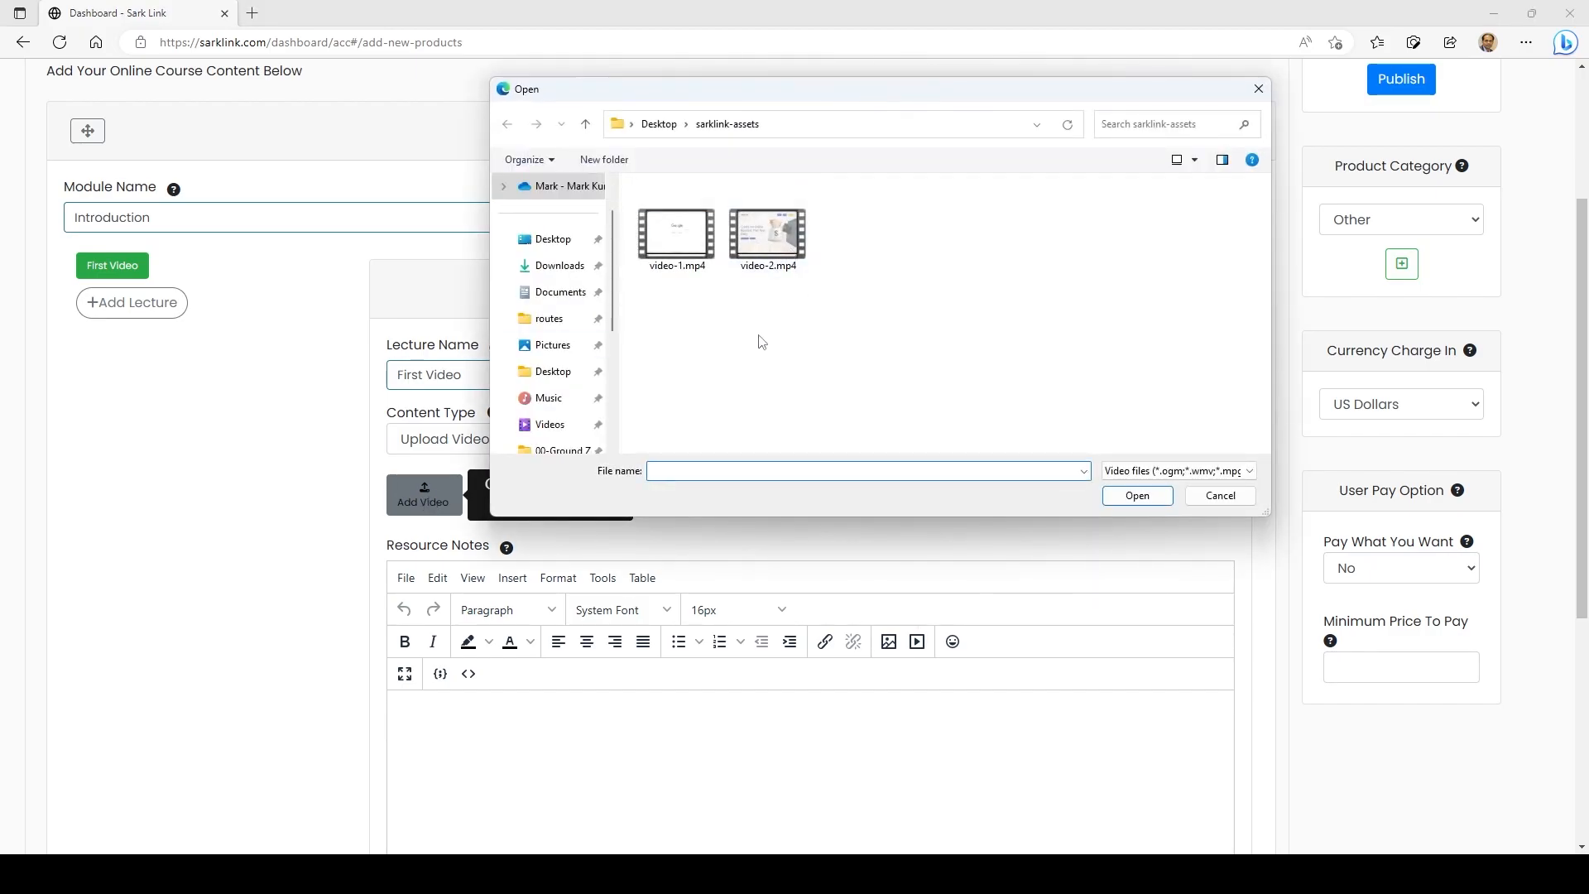
pyautogui.doubleClick(668, 242)
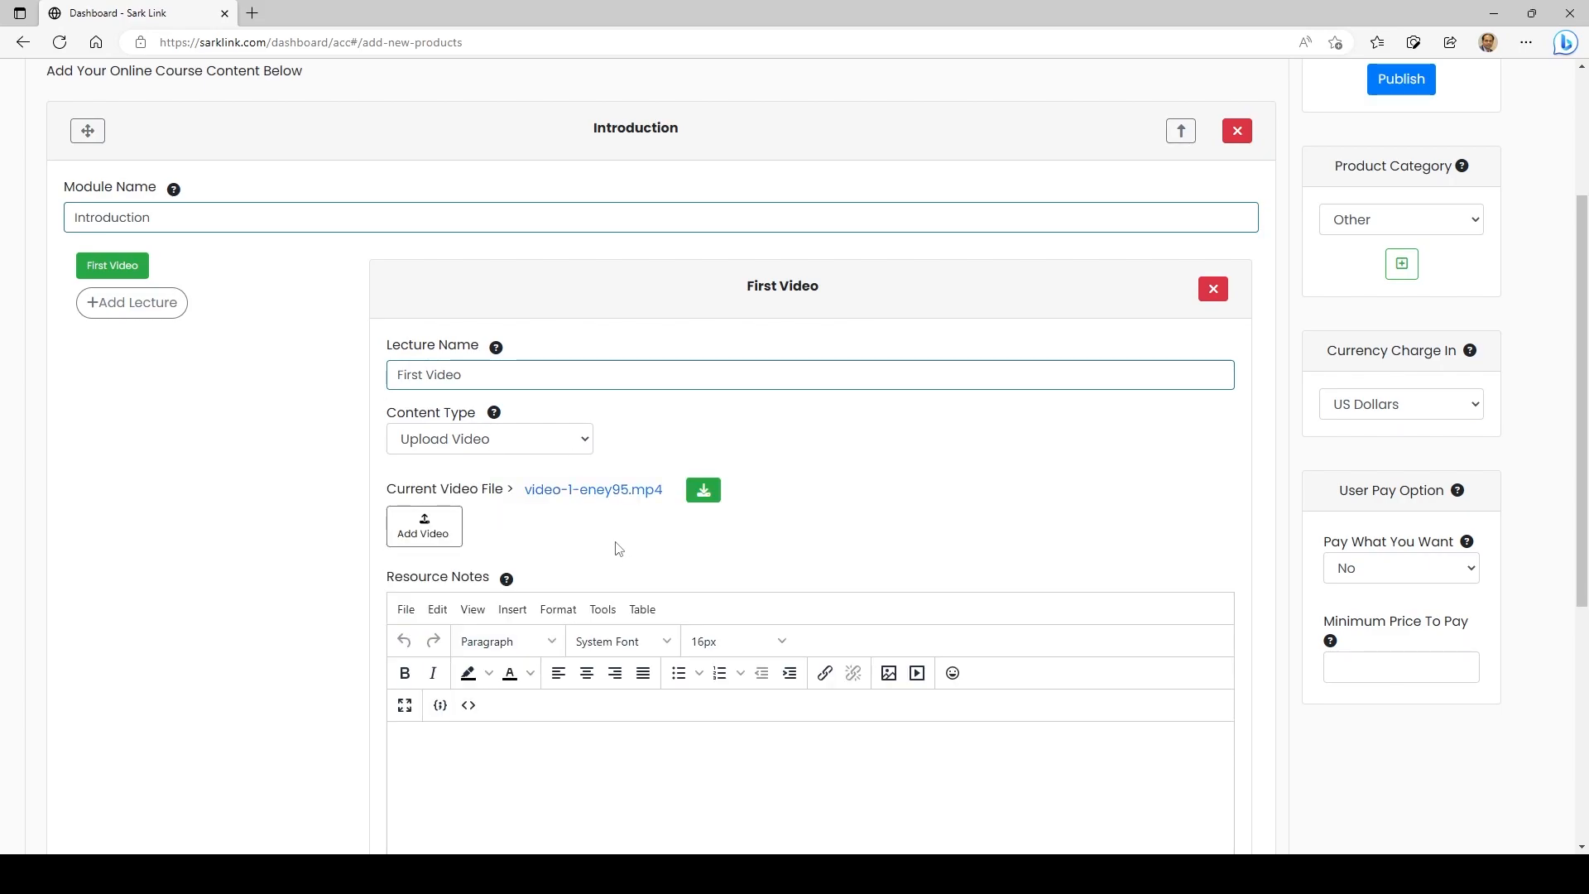
pyautogui.click(586, 493)
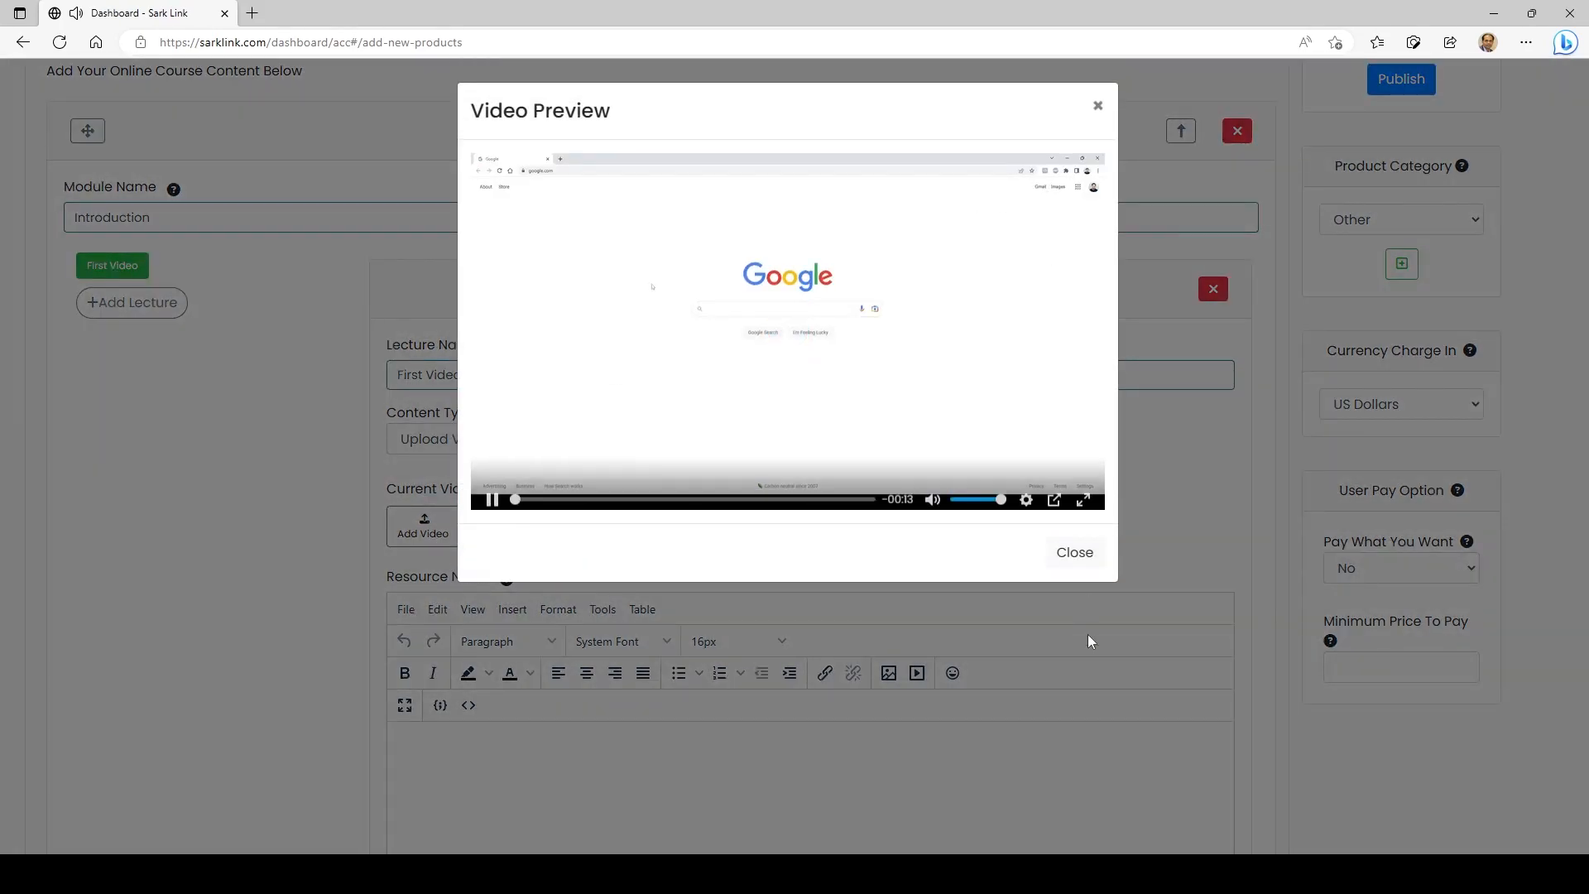
pyautogui.click(1076, 555)
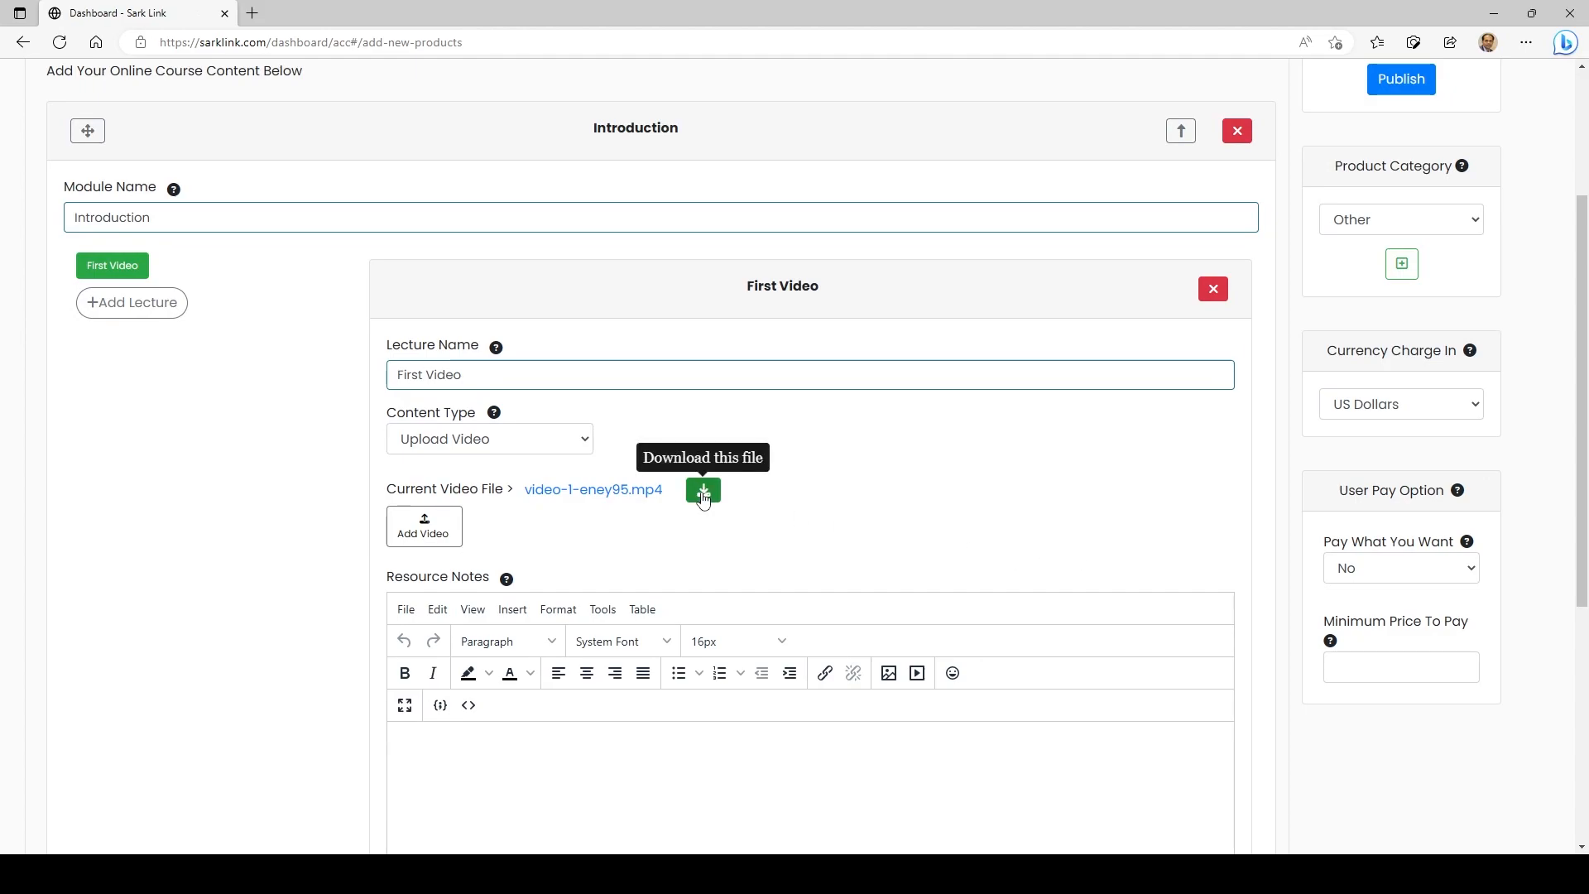
# Step: Enter "This is my text 123" in the First Video lecture's resource notes
pyautogui.scroll(-3, 968, 436)
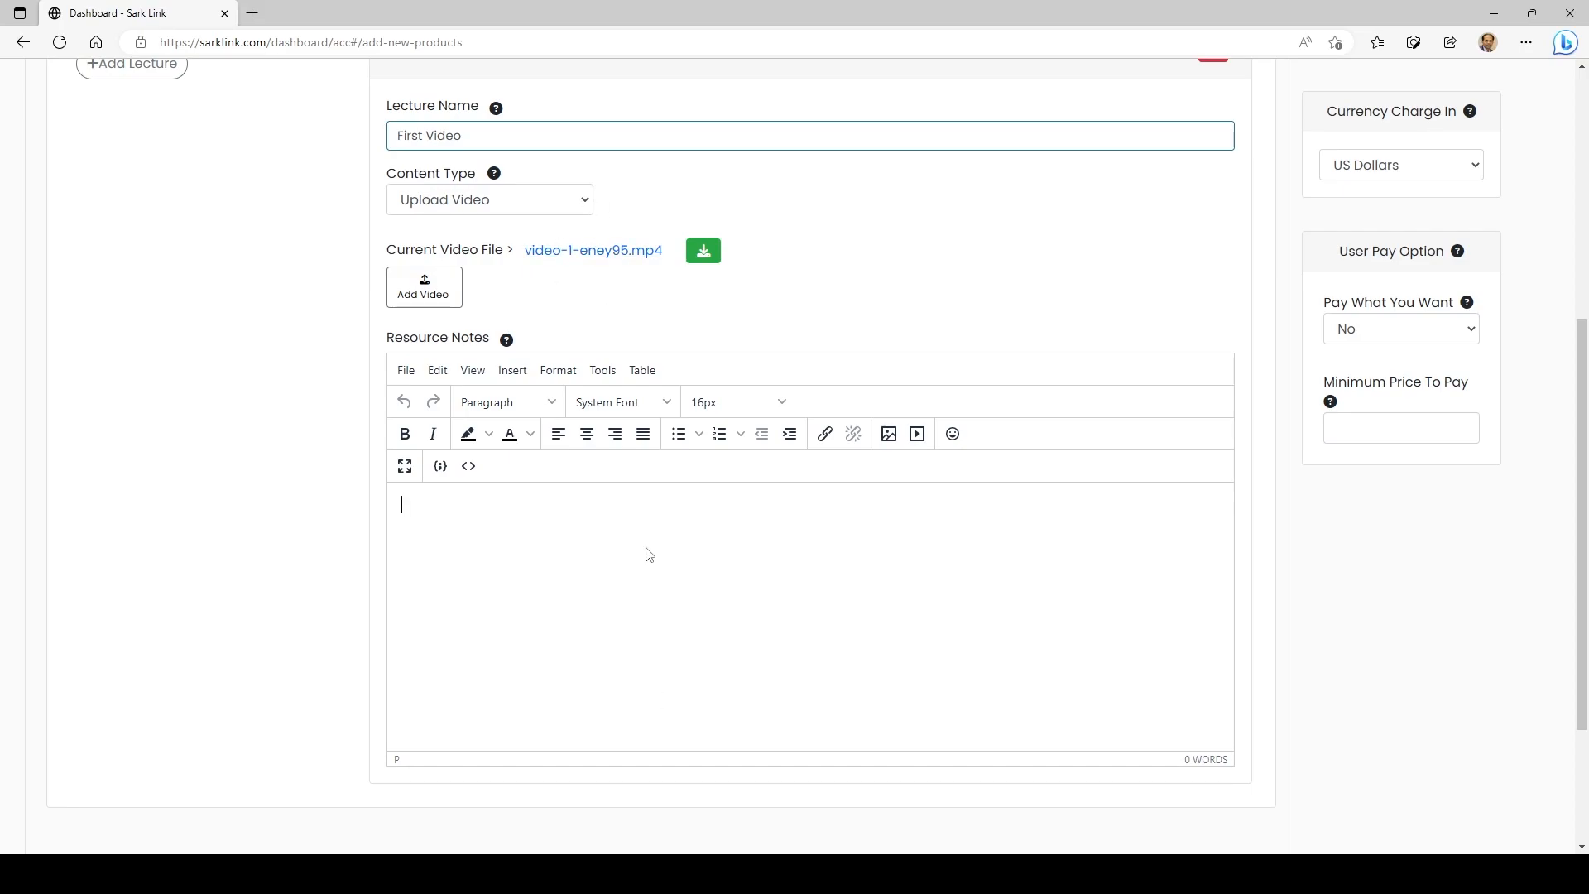
pyautogui.scroll(3, 744, 582)
pyautogui.scroll(-3, 747, 582)
pyautogui.write('This is my text 123')
pyautogui.scroll(3, 836, 587)
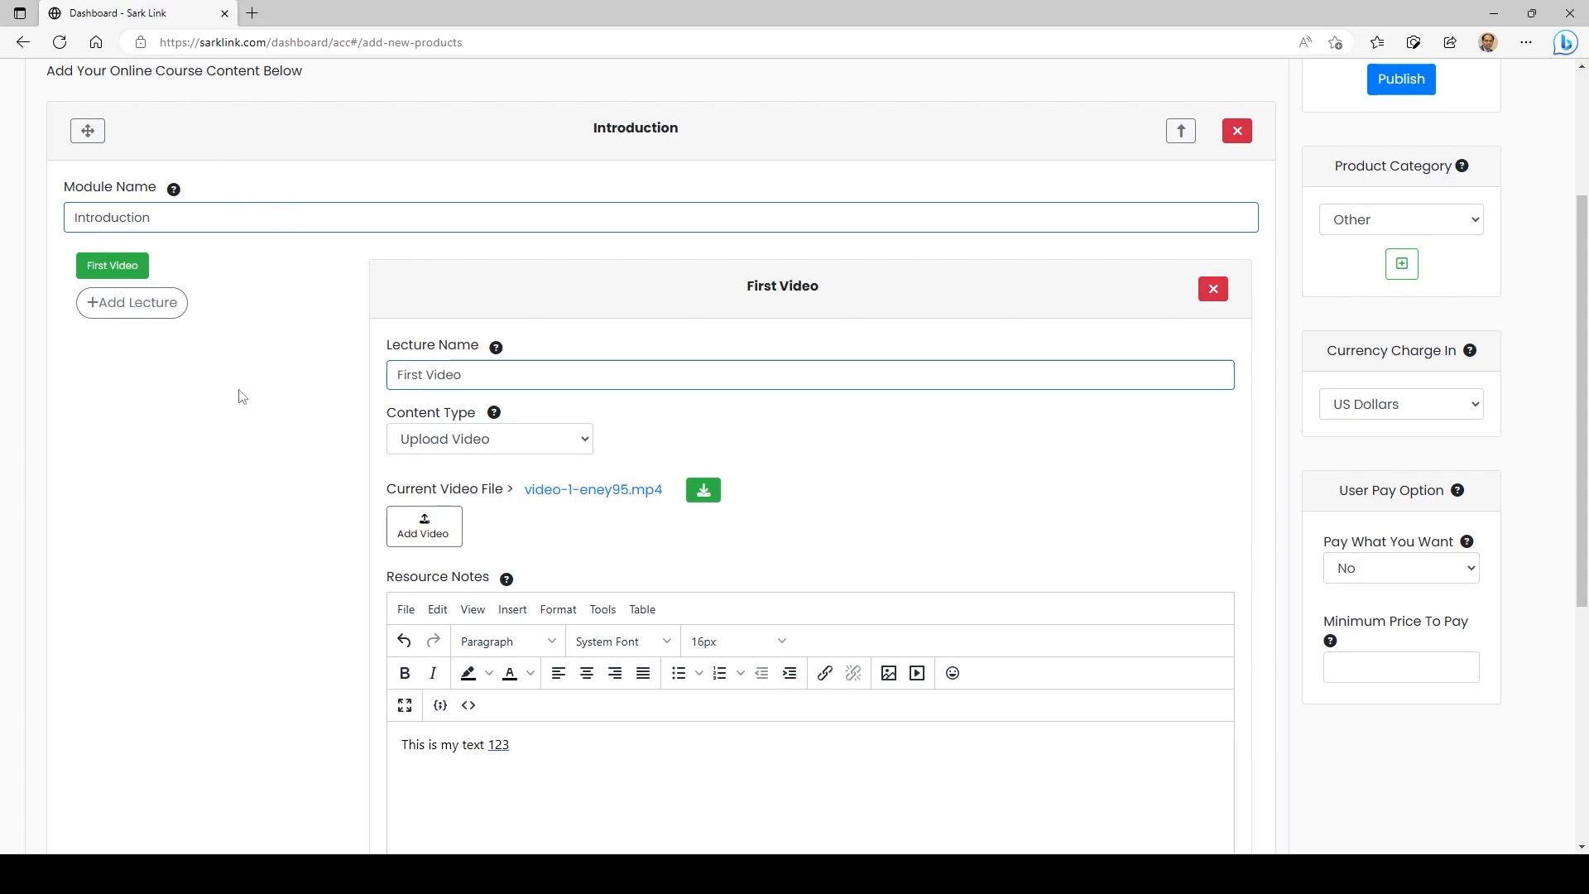
# Step: Add a second lecture to the Introduction module and move it above First Video
pyautogui.click(135, 317)
pyautogui.click(135, 317)
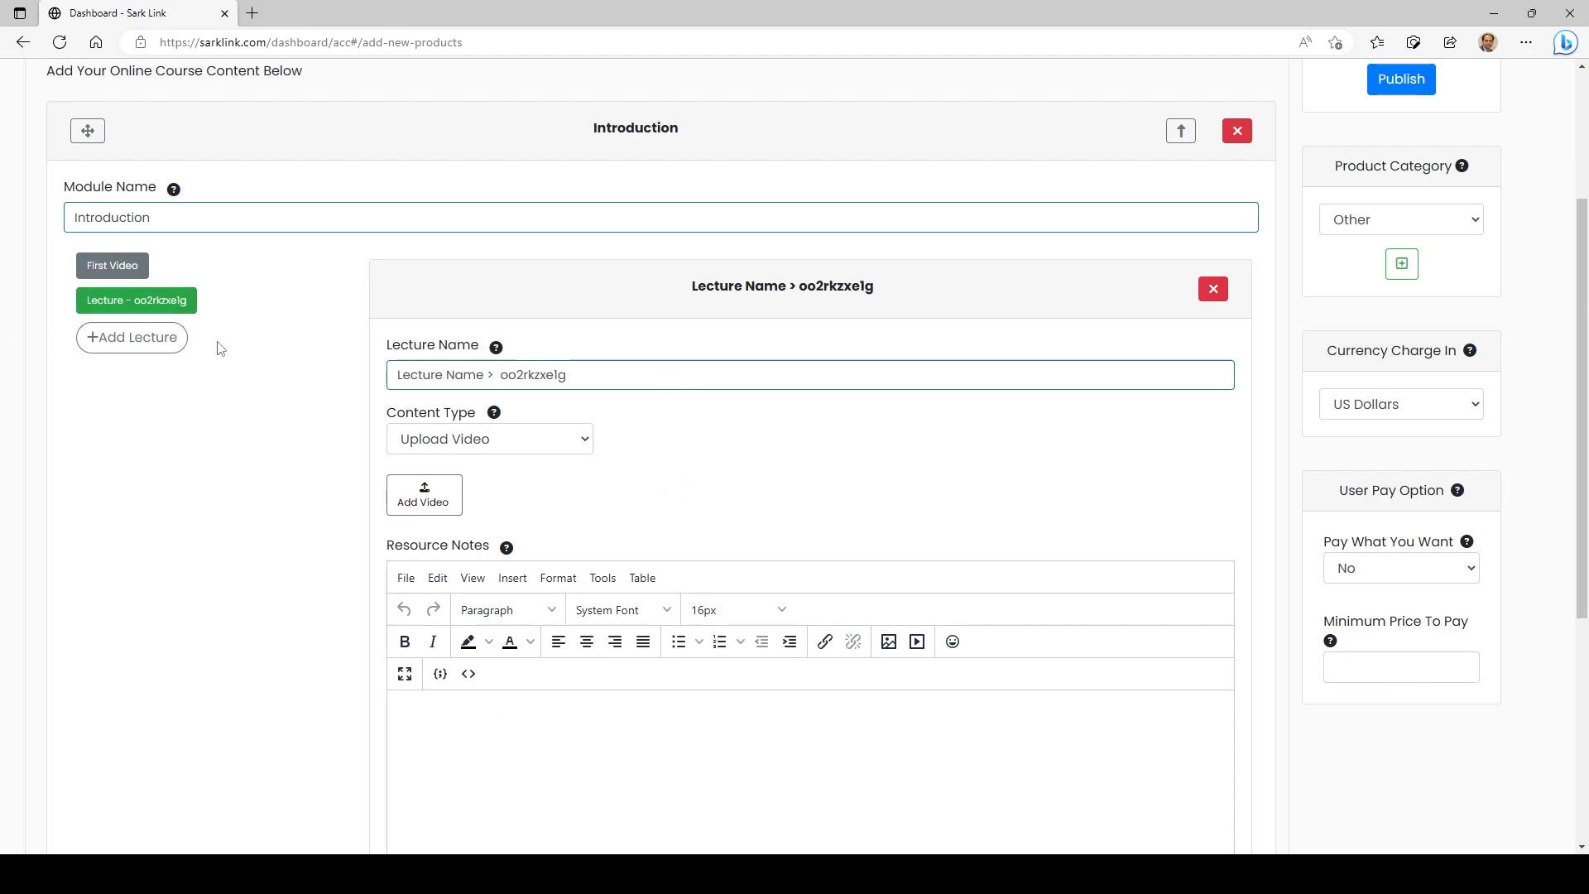
pyautogui.click(126, 270)
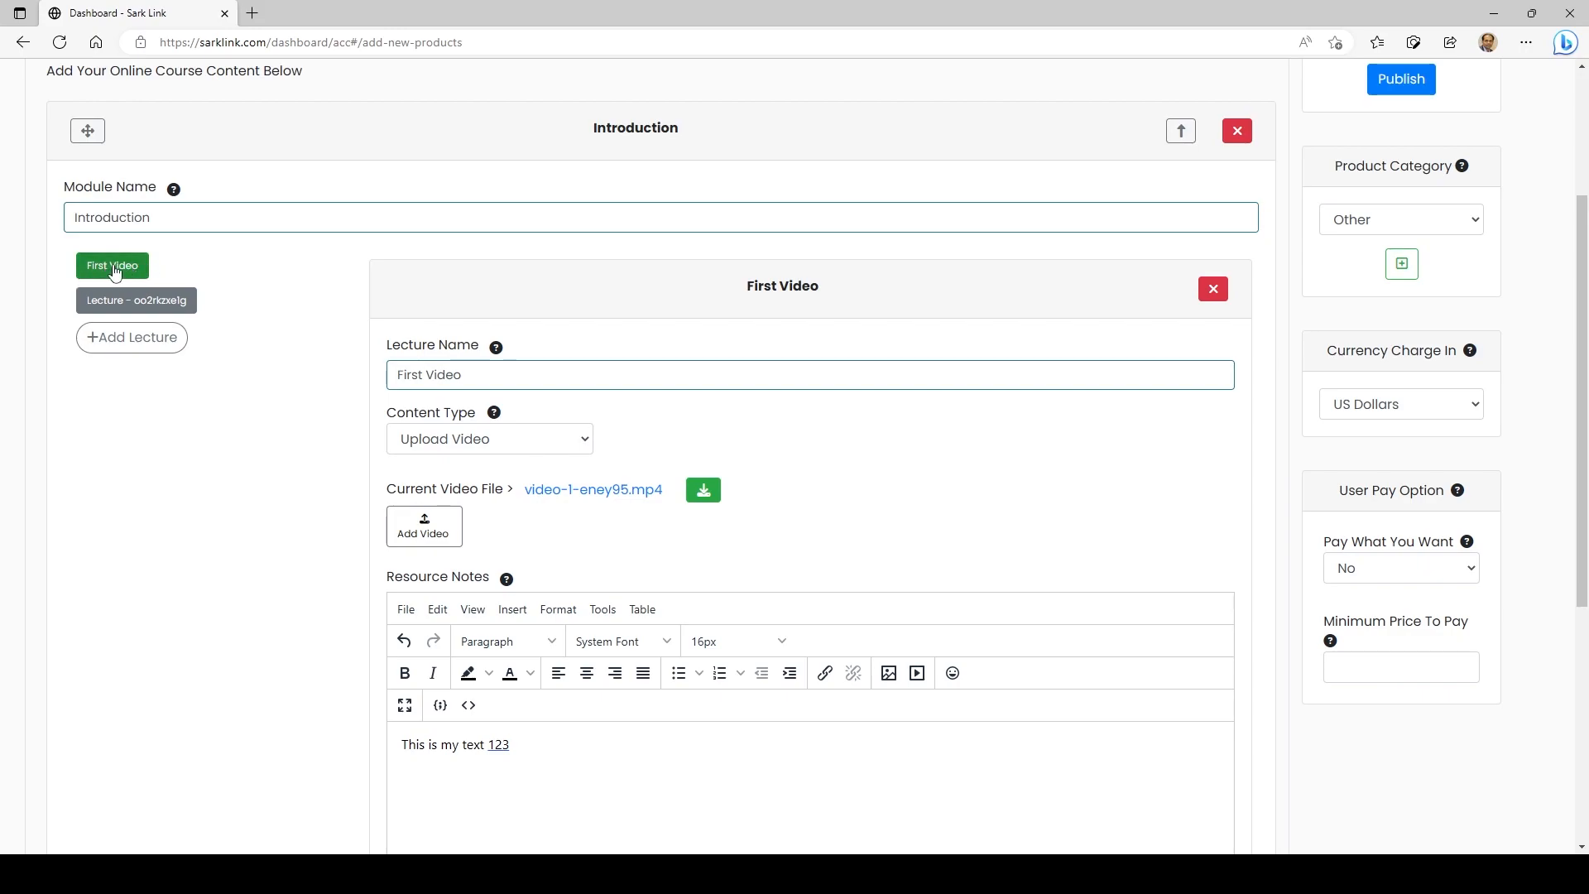
pyautogui.click(182, 306)
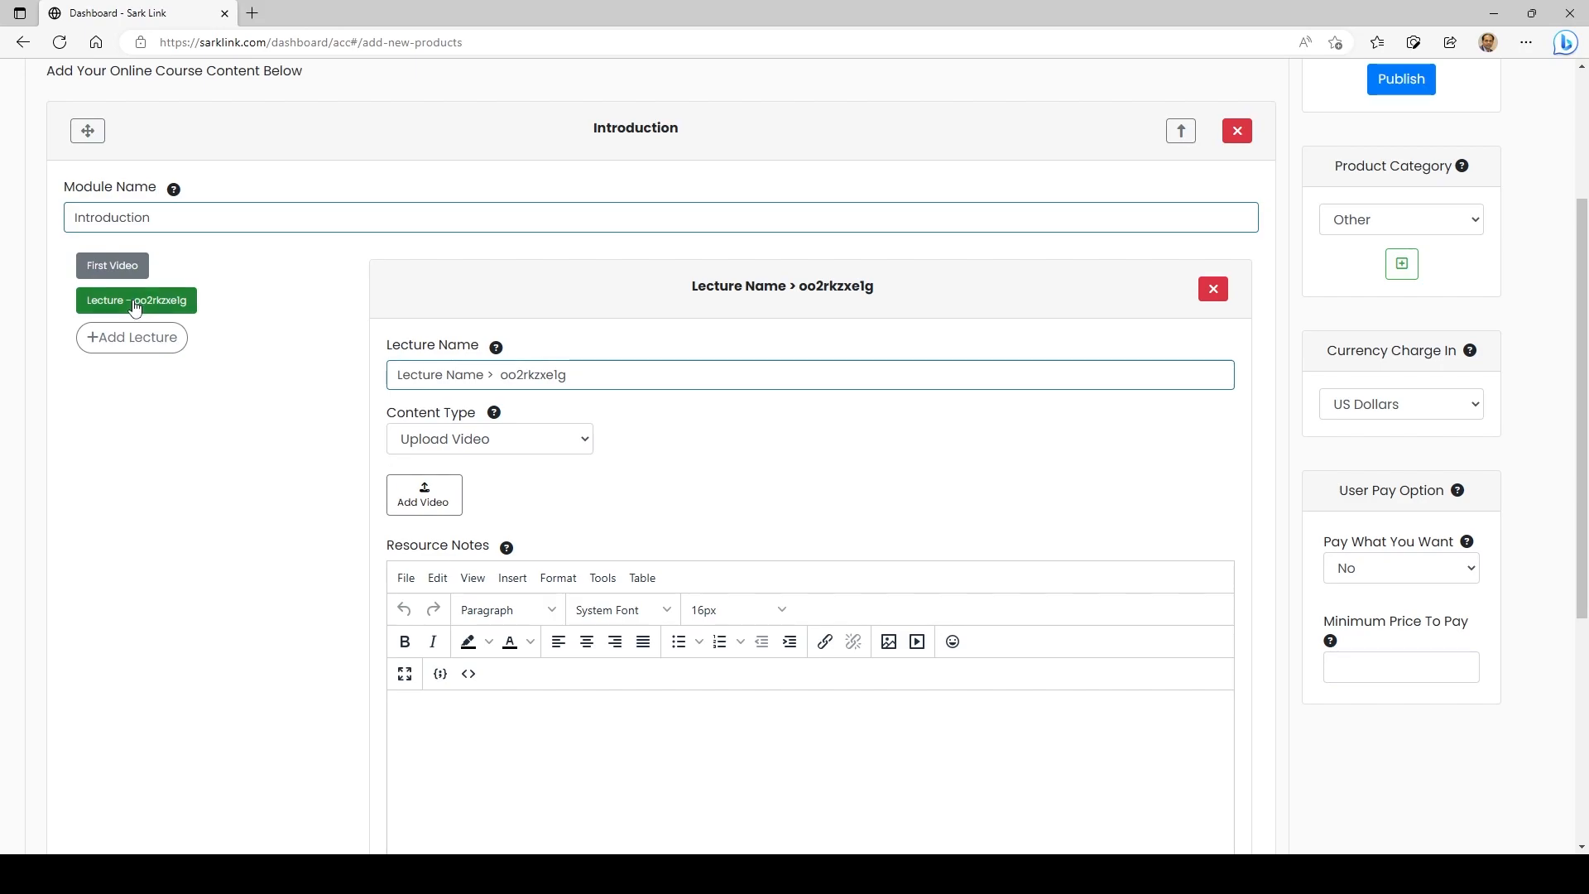
pyautogui.moveTo(135, 307); pyautogui.dragTo(137, 272)
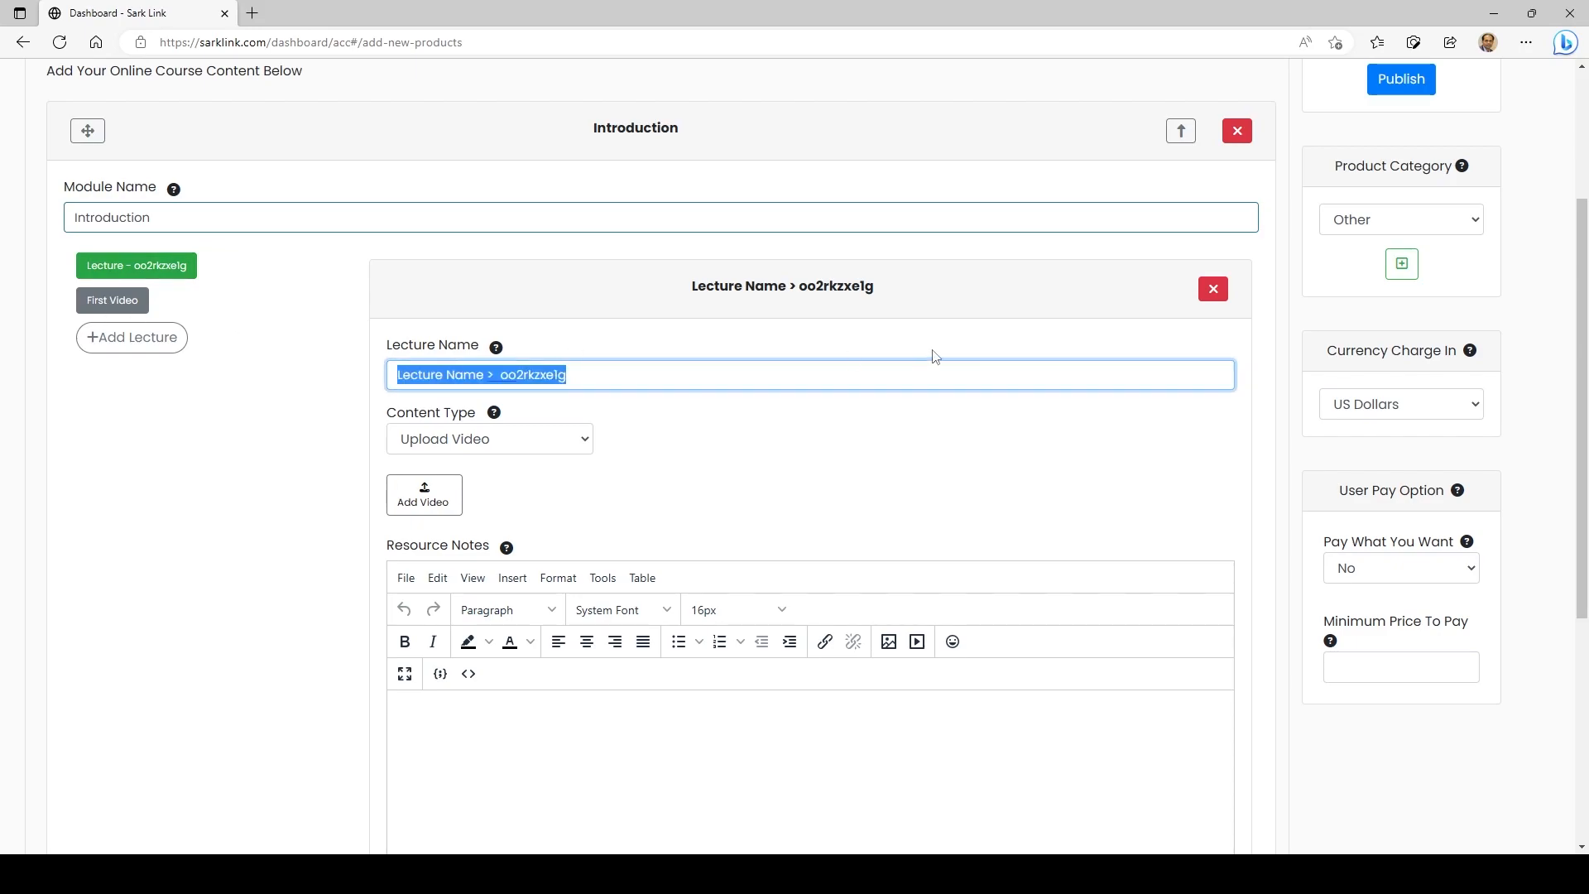
# Step: Rename the new lecture above First Video to "Text Only"
pyautogui.write('Text ')
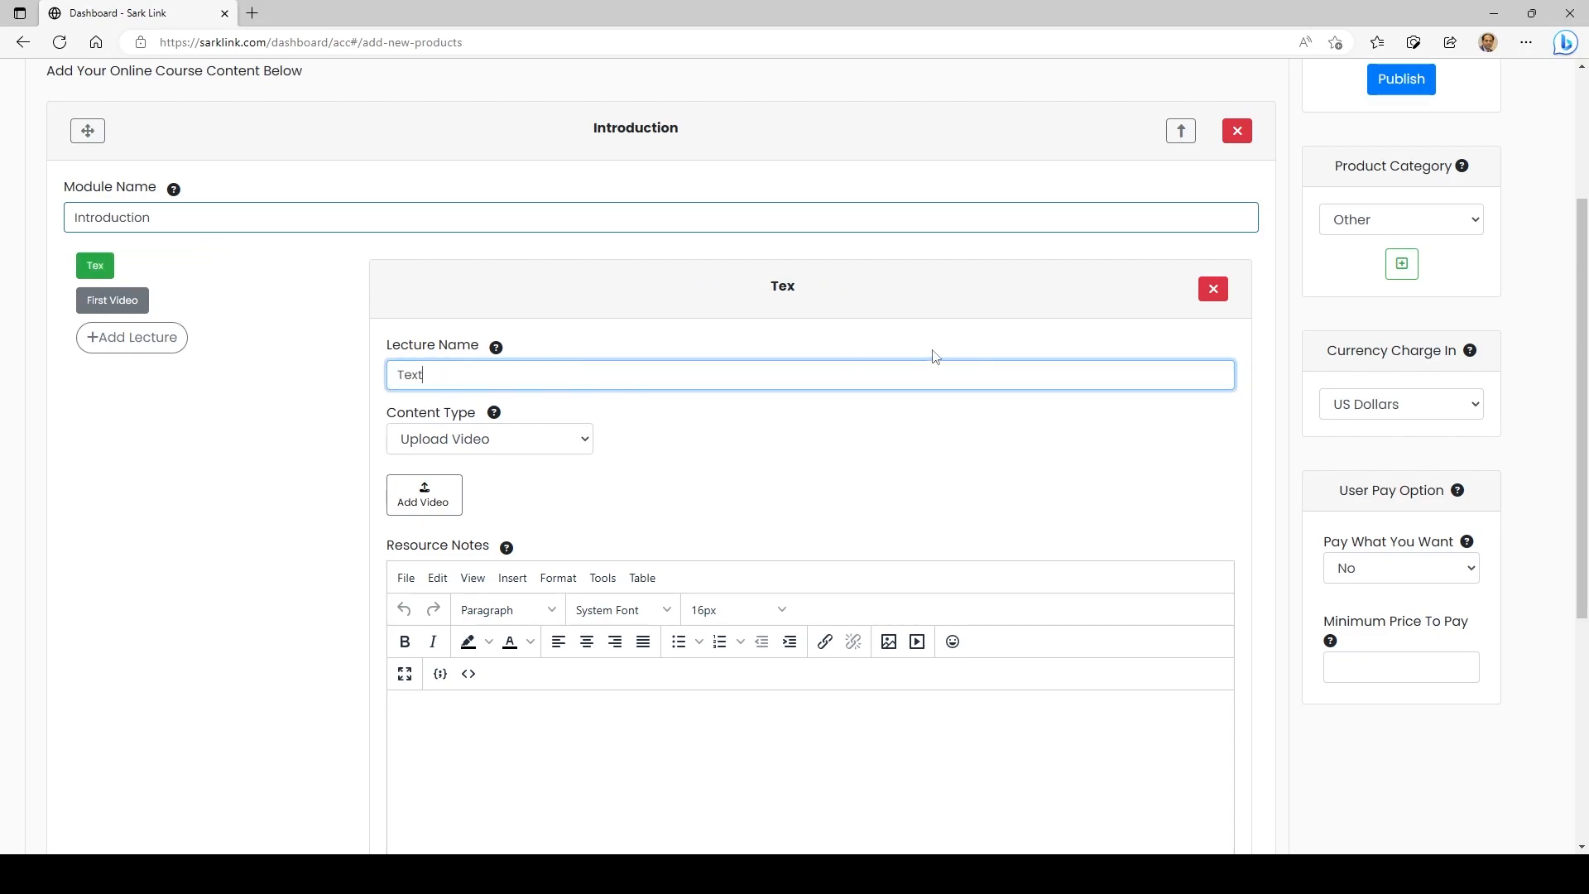
pyautogui.write('ONly')
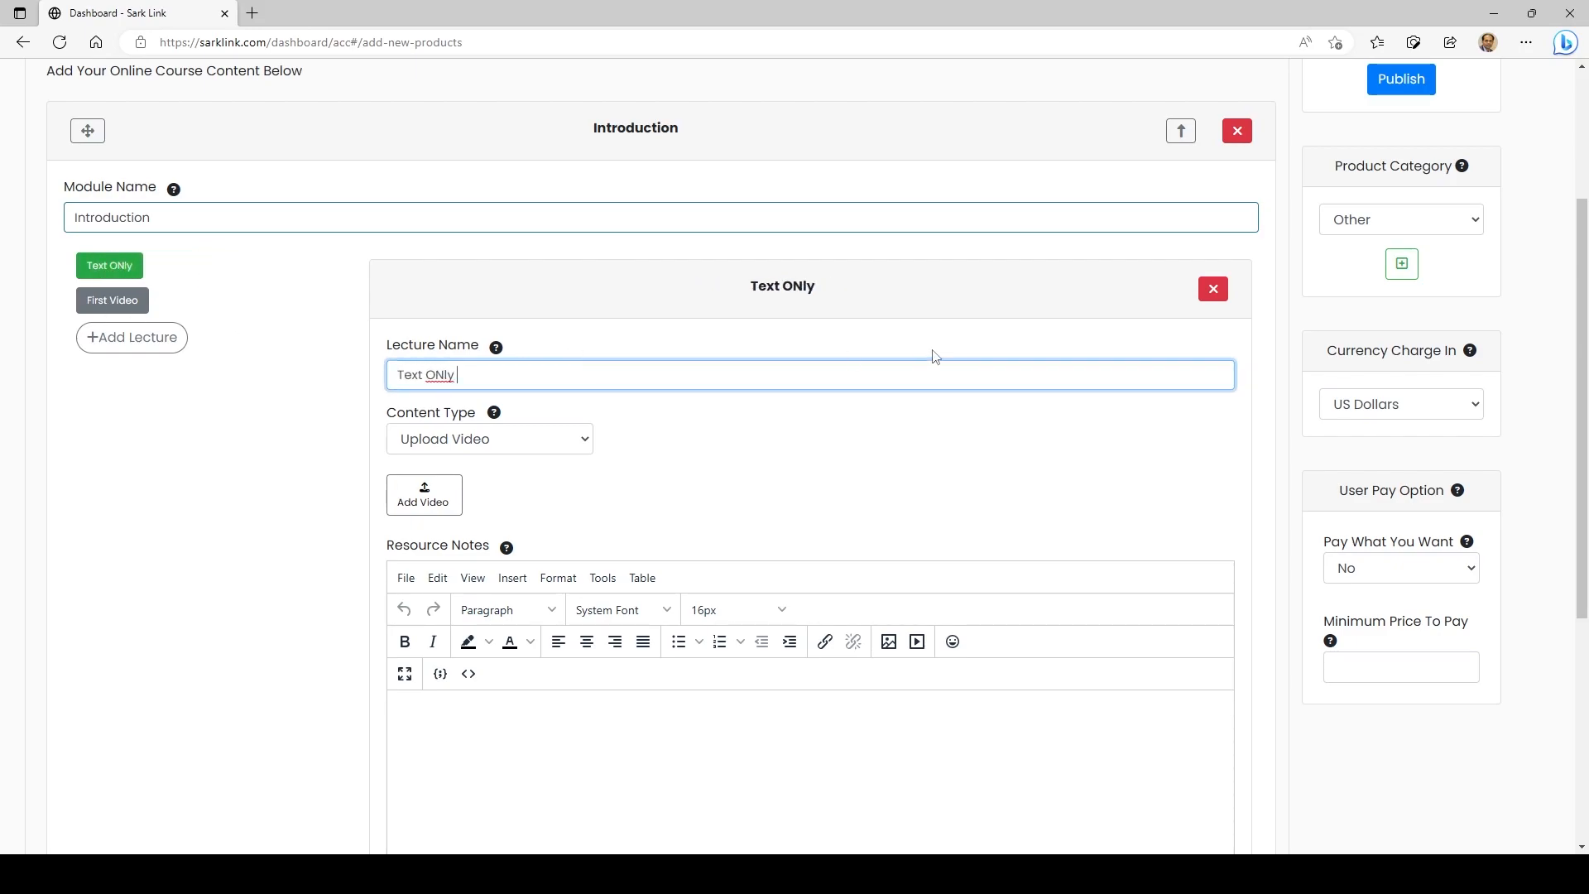
pyautogui.press('BackSpace')
pyautogui.press('BackSpace')
pyautogui.press('BackSpace')
pyautogui.write('nly')
# Step: Try the Text and Upload Video content types on the Text Only lecture
pyautogui.click(582, 439)
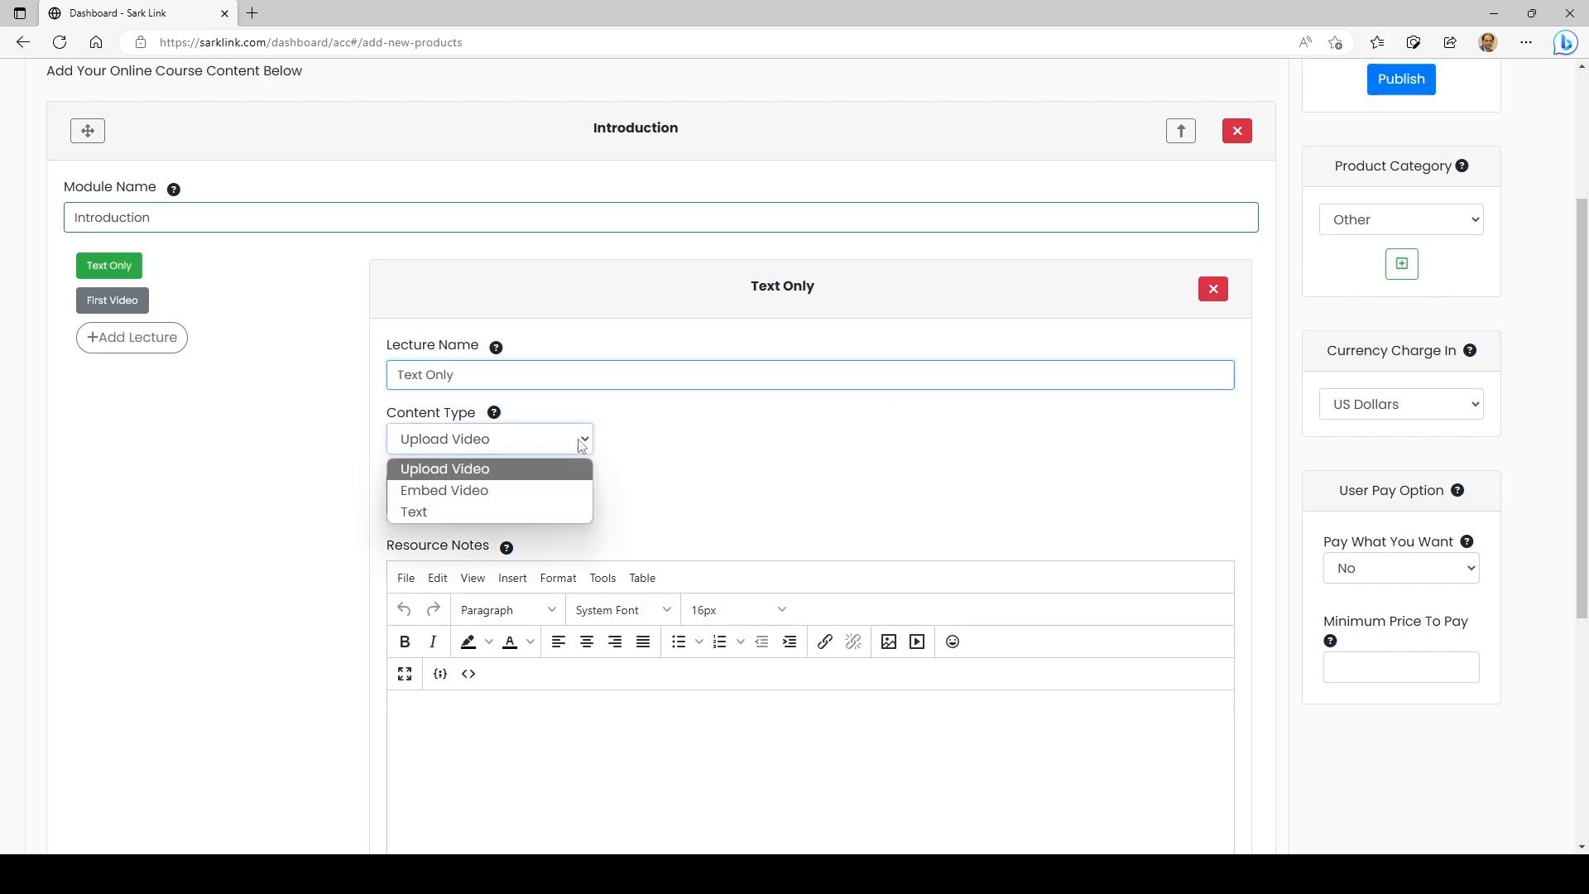
pyautogui.click(464, 511)
pyautogui.click(546, 685)
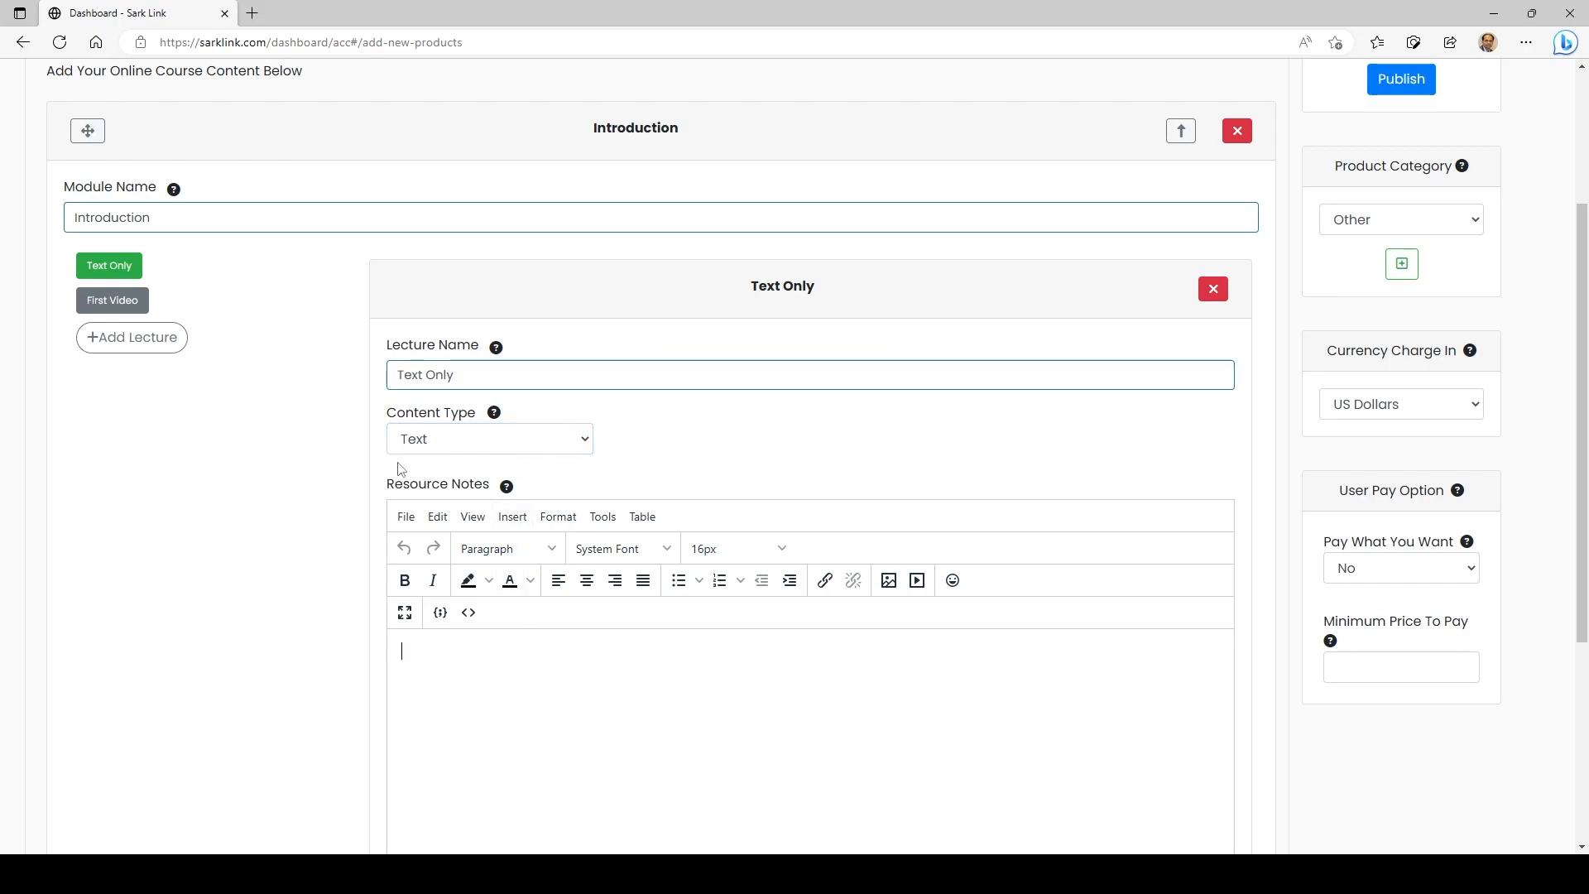
pyautogui.click(430, 442)
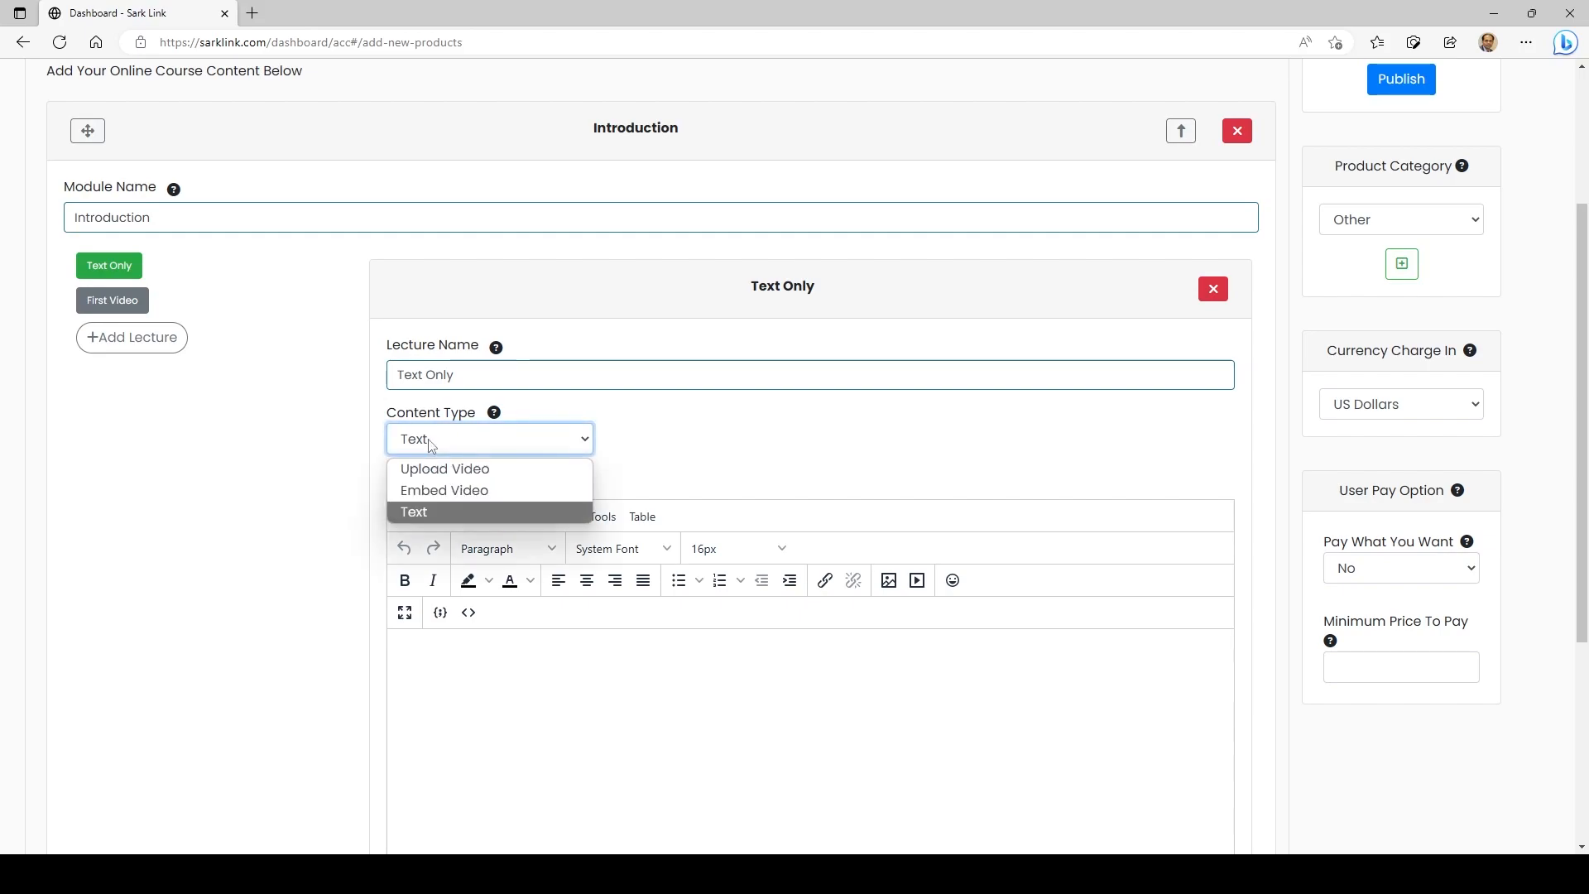
pyautogui.click(472, 470)
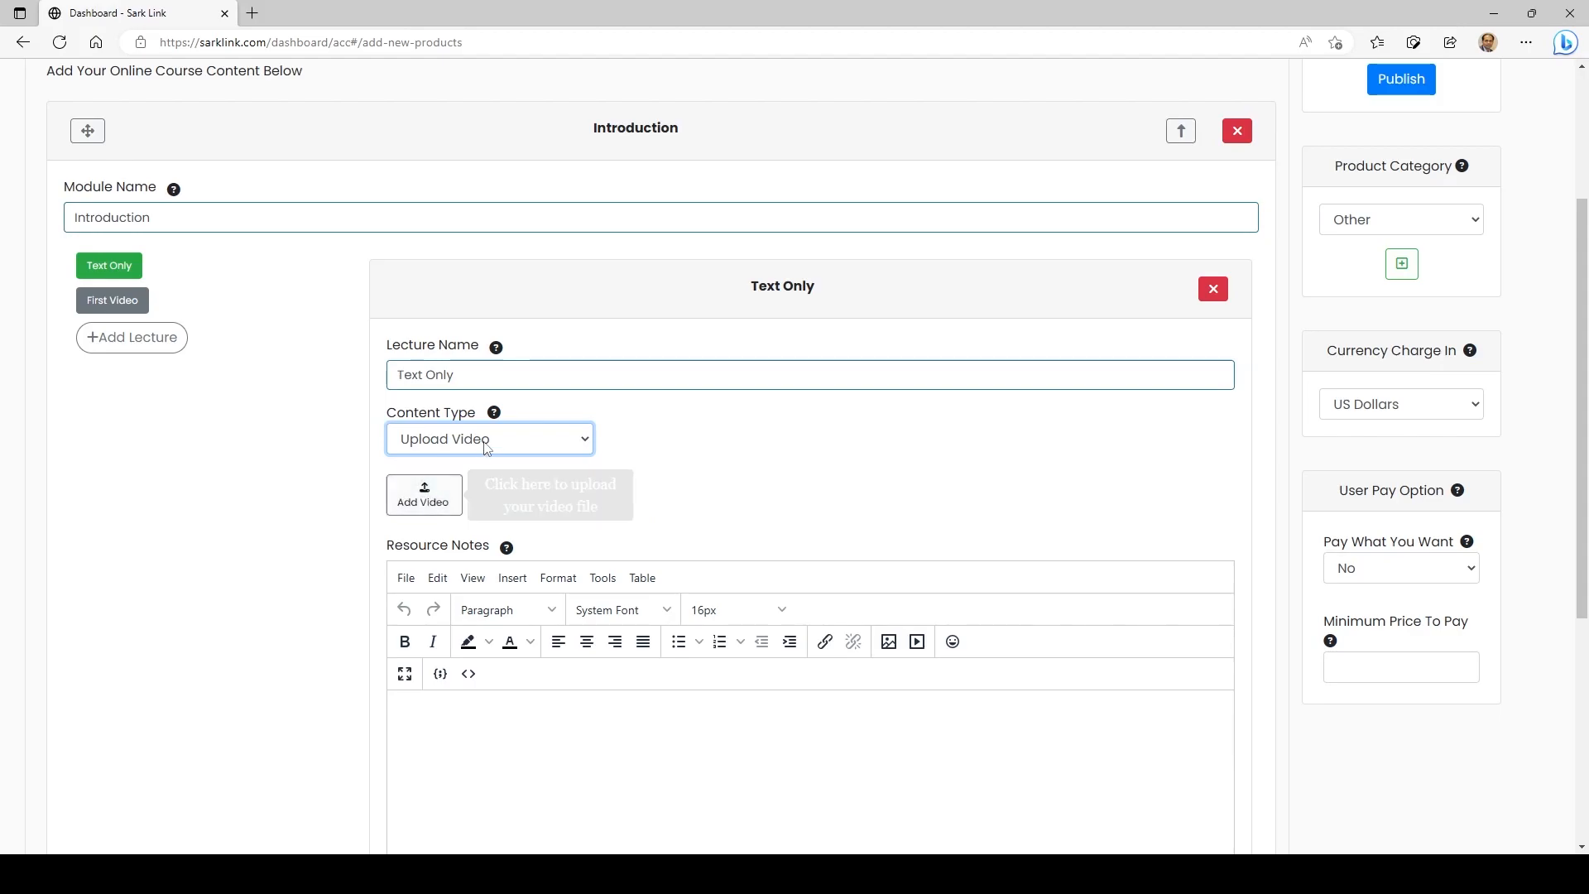
# Step: Set the Text Only lecture's content type to Embed Video and place the cursor in the video embed code field
pyautogui.click(489, 437)
pyautogui.click(470, 494)
pyautogui.click(511, 550)
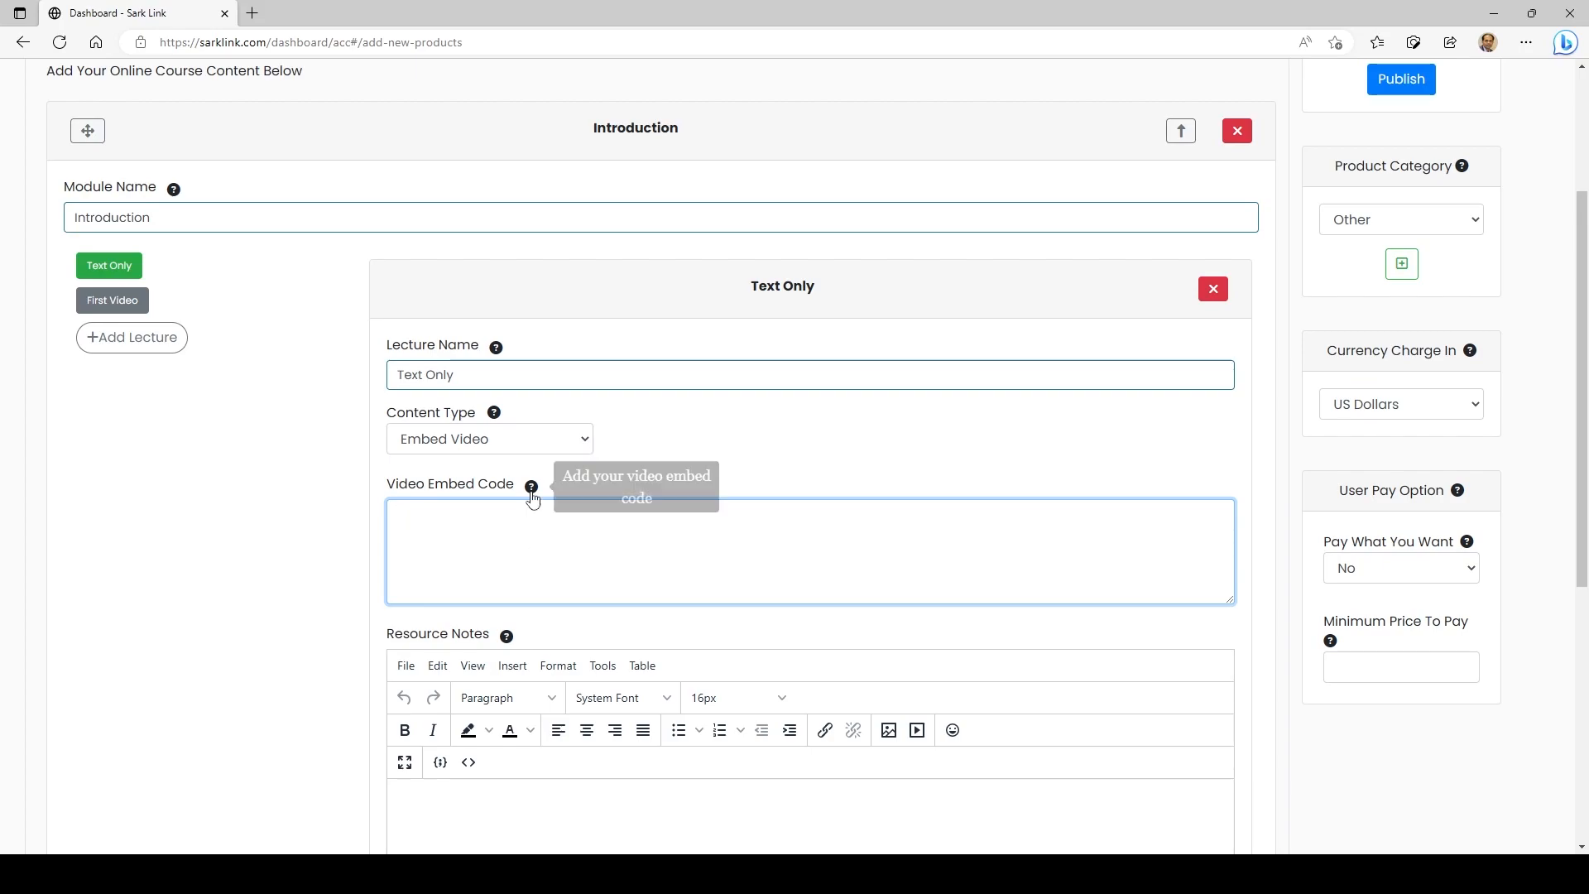
# Step: Set the Text Only lecture's content type to Text and enter "This is a fantastic system!" in its resource notes
pyautogui.click(513, 443)
pyautogui.click(448, 511)
pyautogui.click(527, 669)
pyautogui.write('THi s')
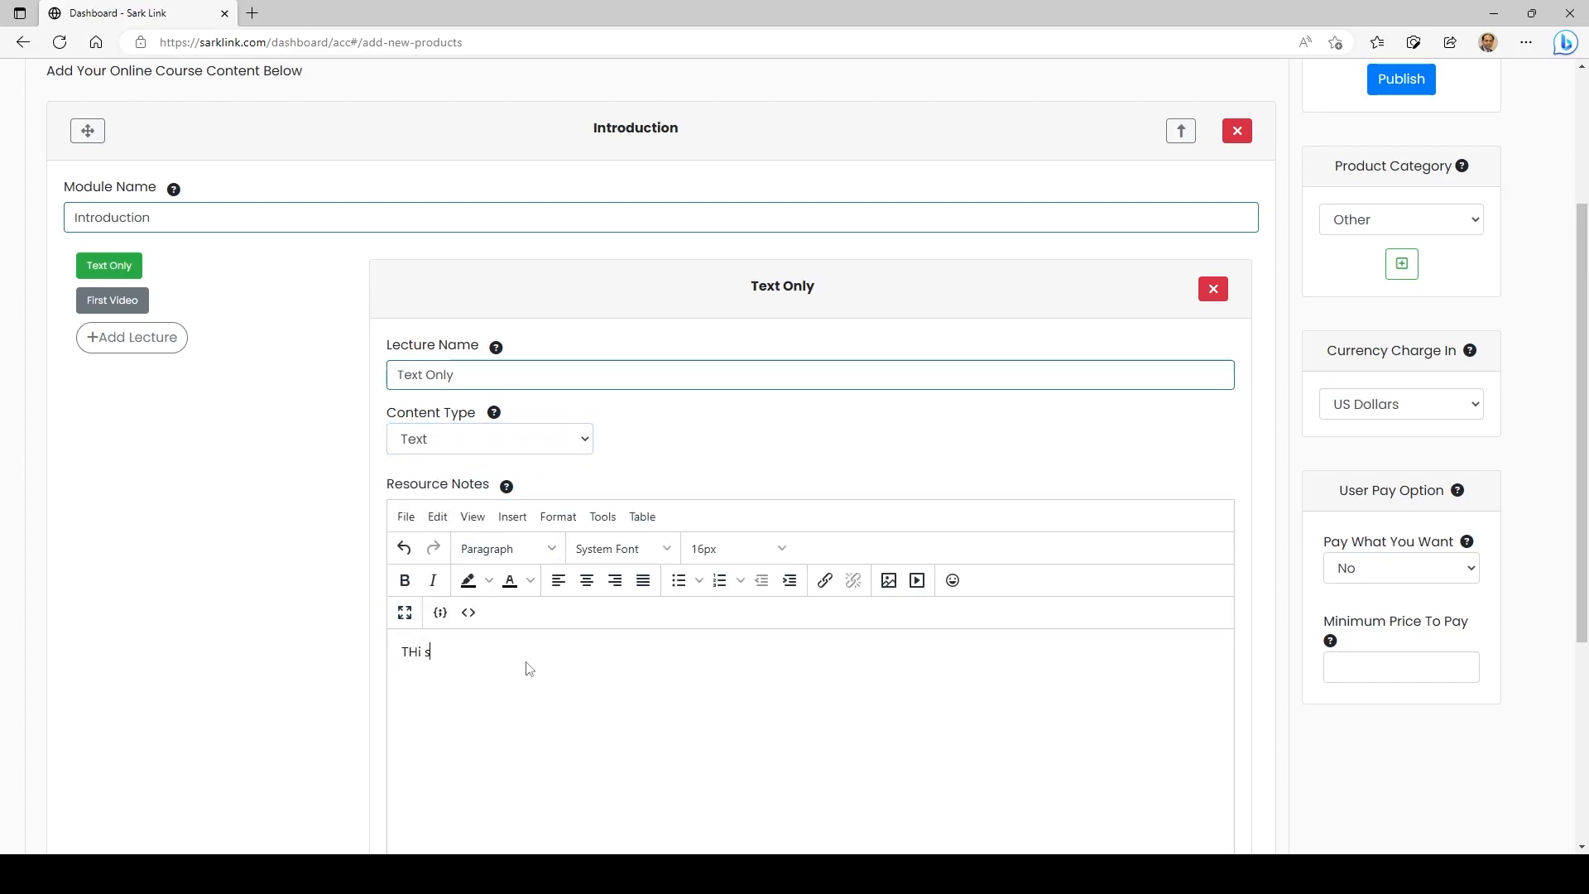
pyautogui.write('i')
pyautogui.press('BackSpace')
pyautogui.write('f')
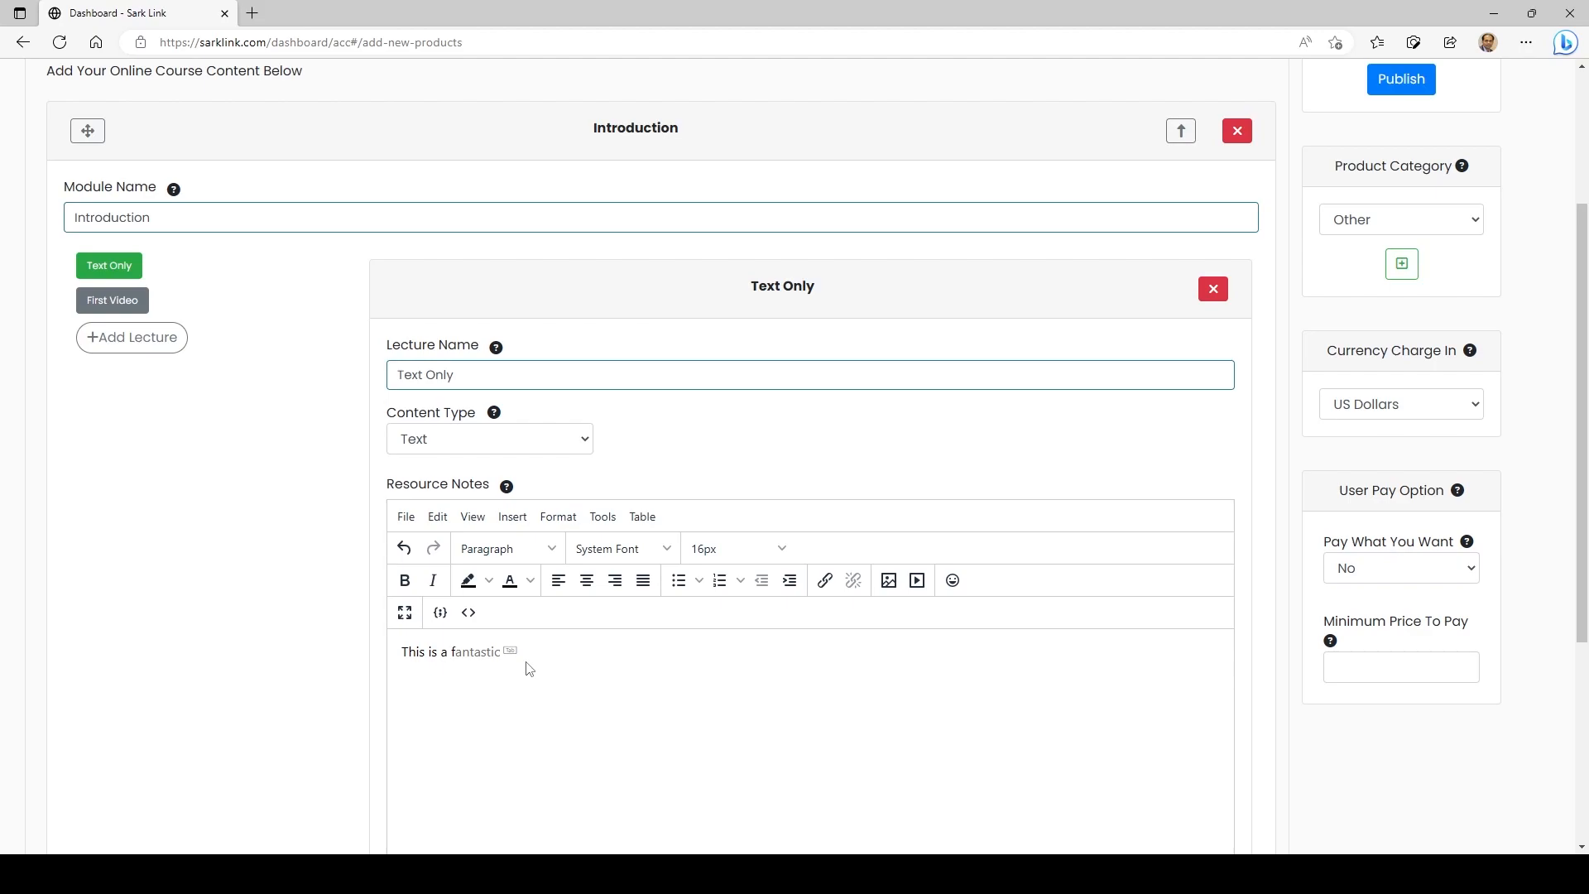
pyautogui.press('Tab')
pyautogui.write('sysm')
pyautogui.write('tem')
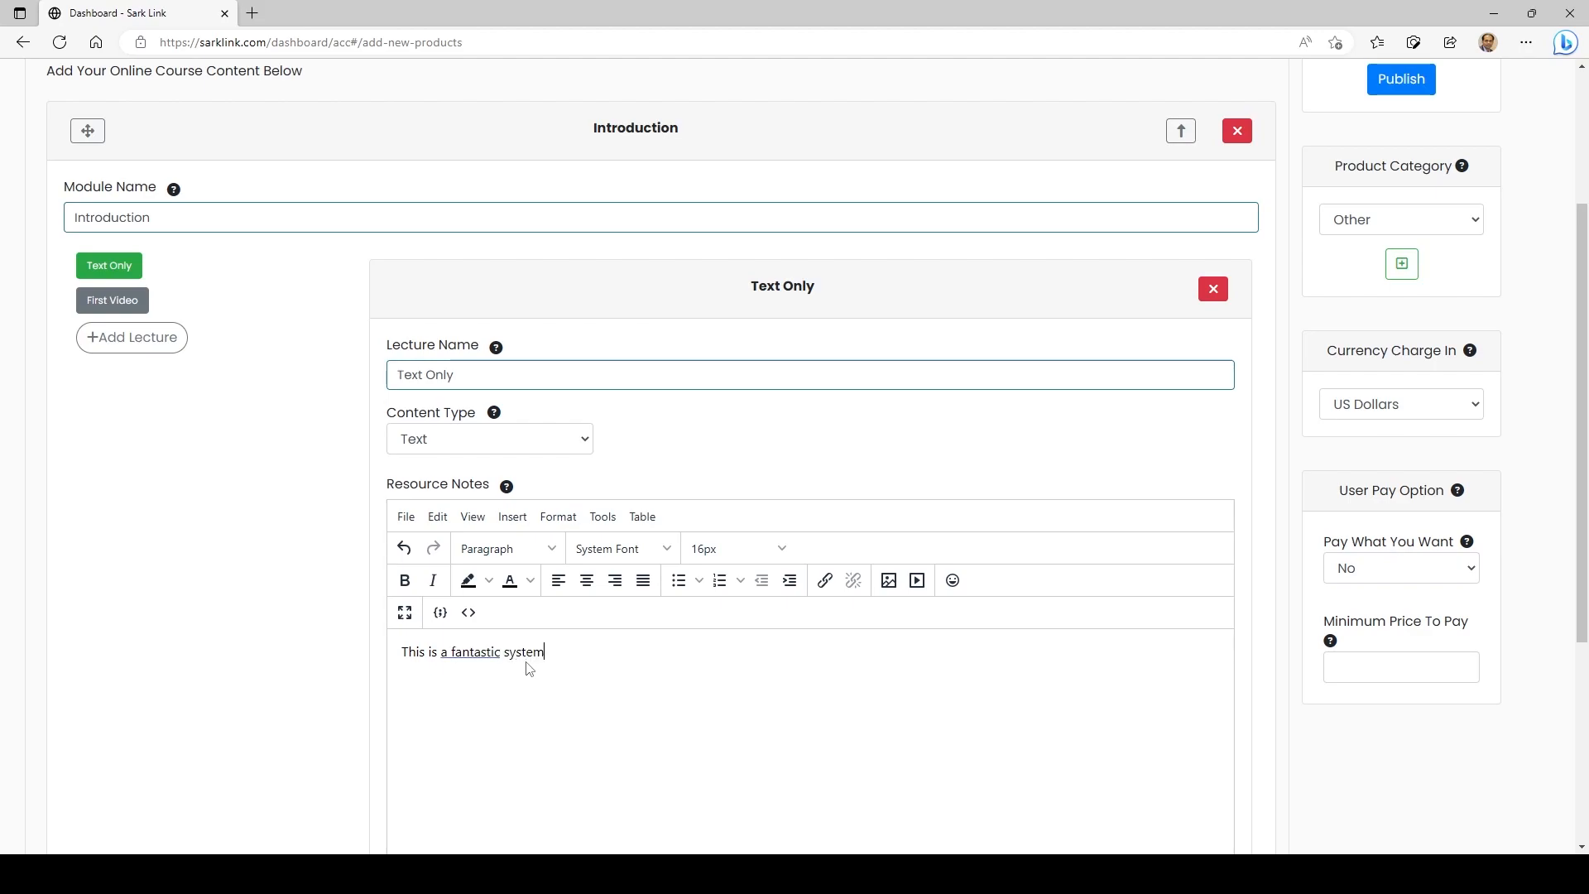
pyautogui.write('!')
# Step: Collapse the Introduction module and add a second module below it, keeping its default name
pyautogui.scroll(1, 533, 337)
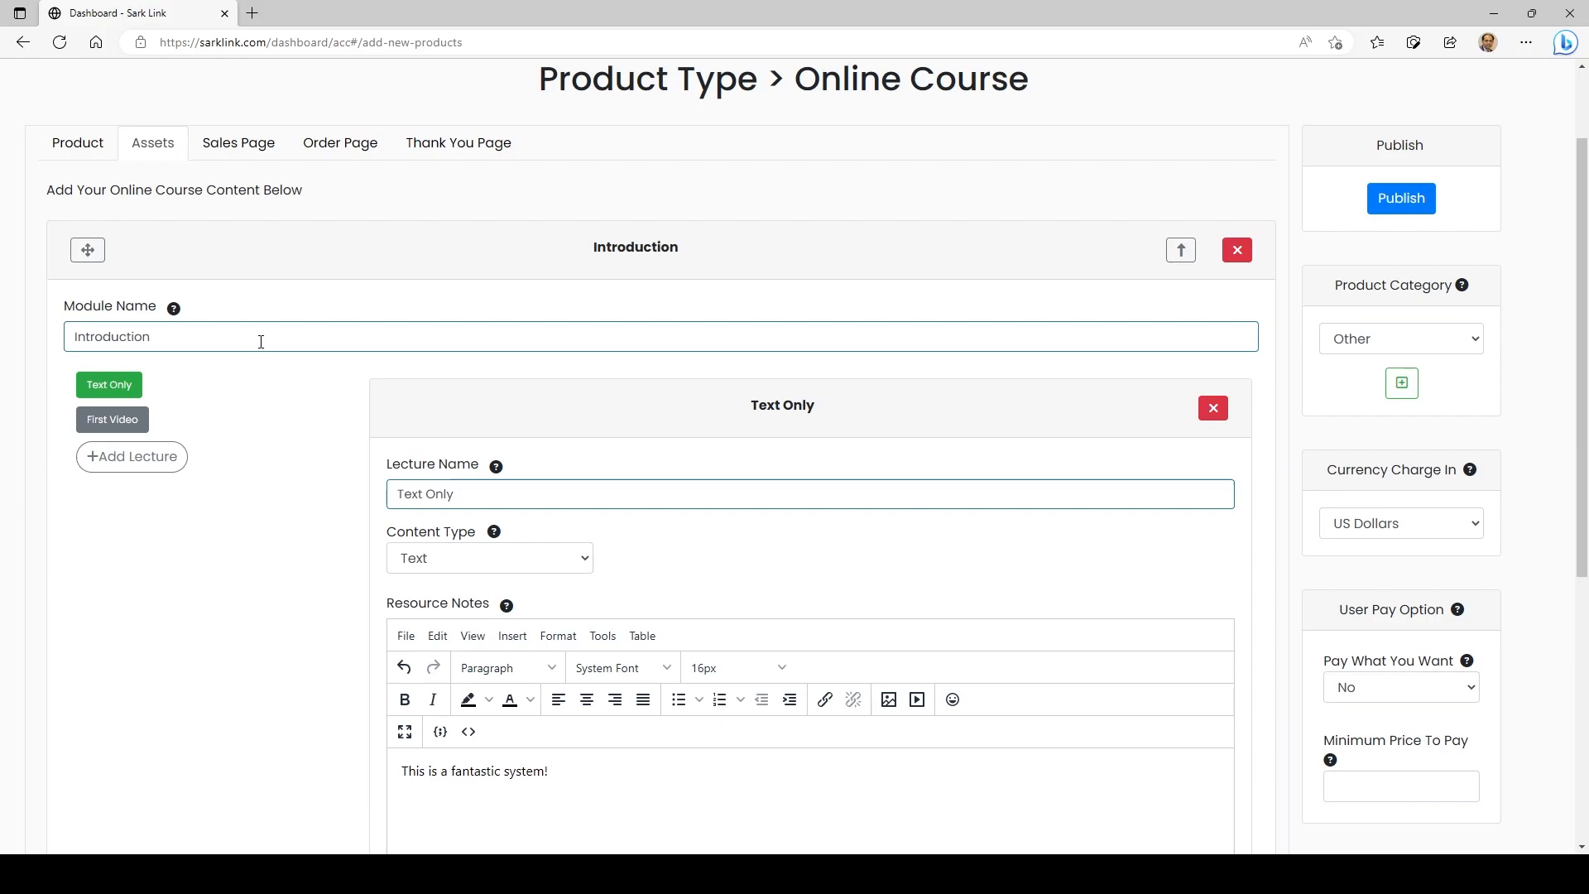
pyautogui.click(1182, 255)
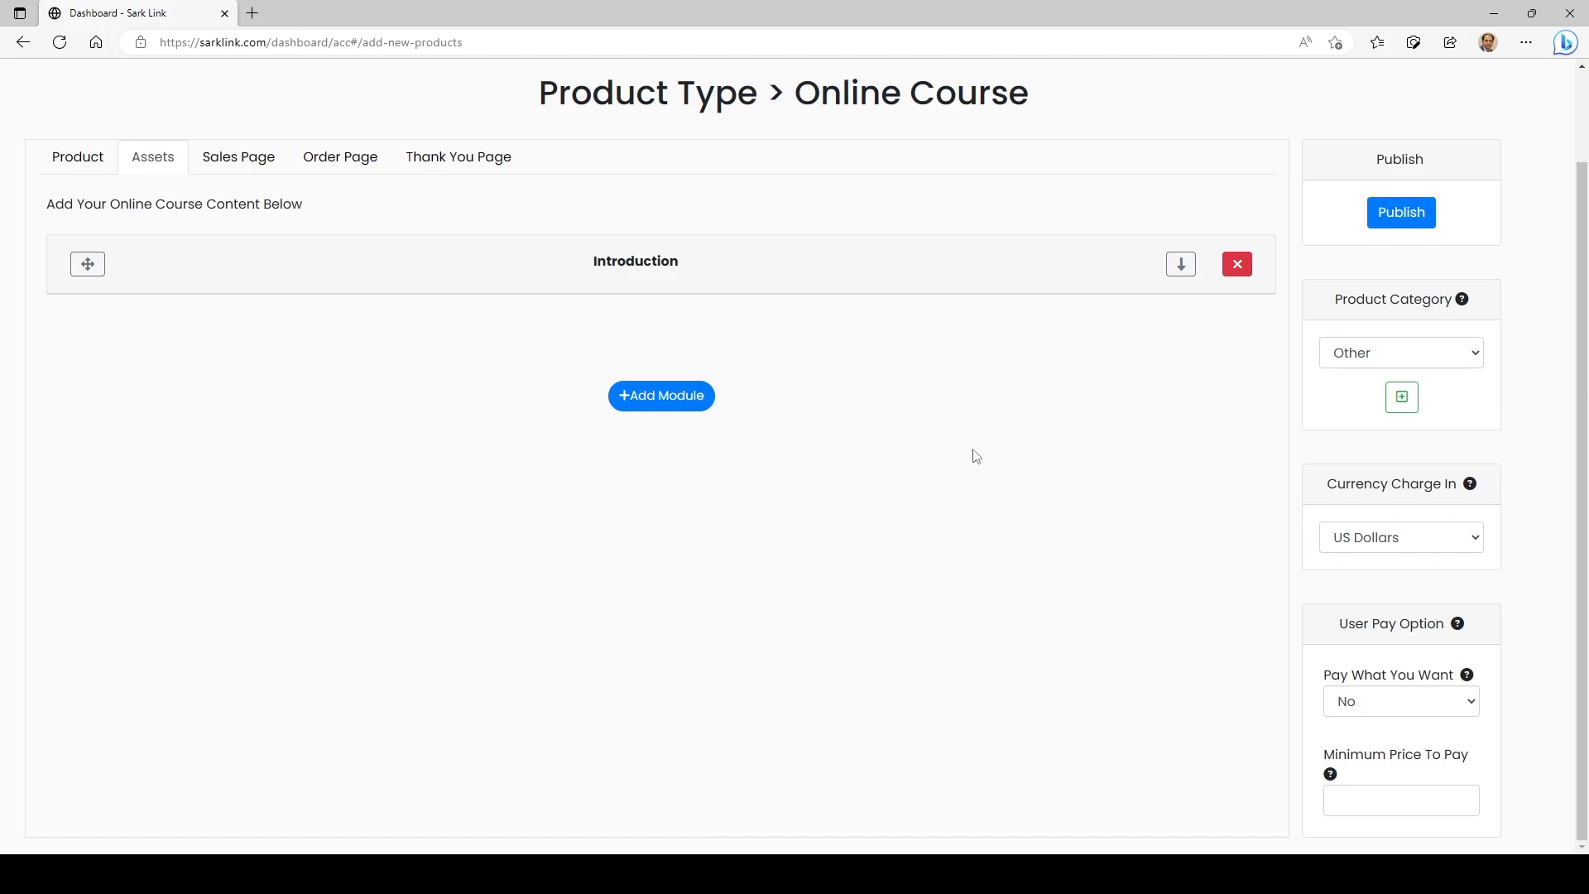
pyautogui.click(652, 398)
pyautogui.doubleClick(298, 438)
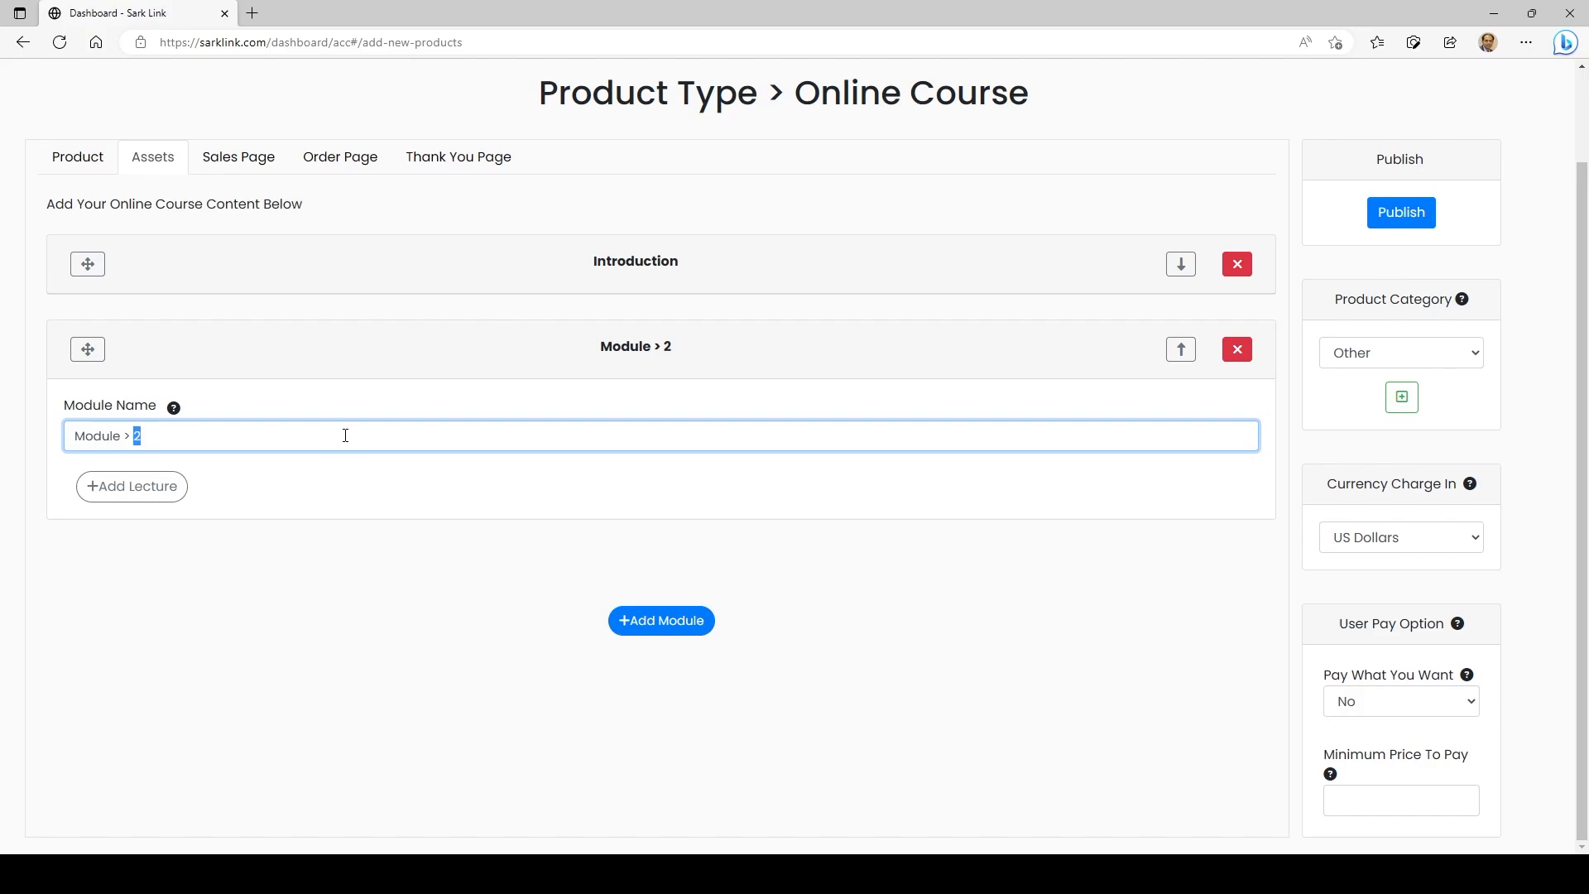
# Step: Add a lecture to Module > 2 and name it "Second Video"
pyautogui.click(126, 497)
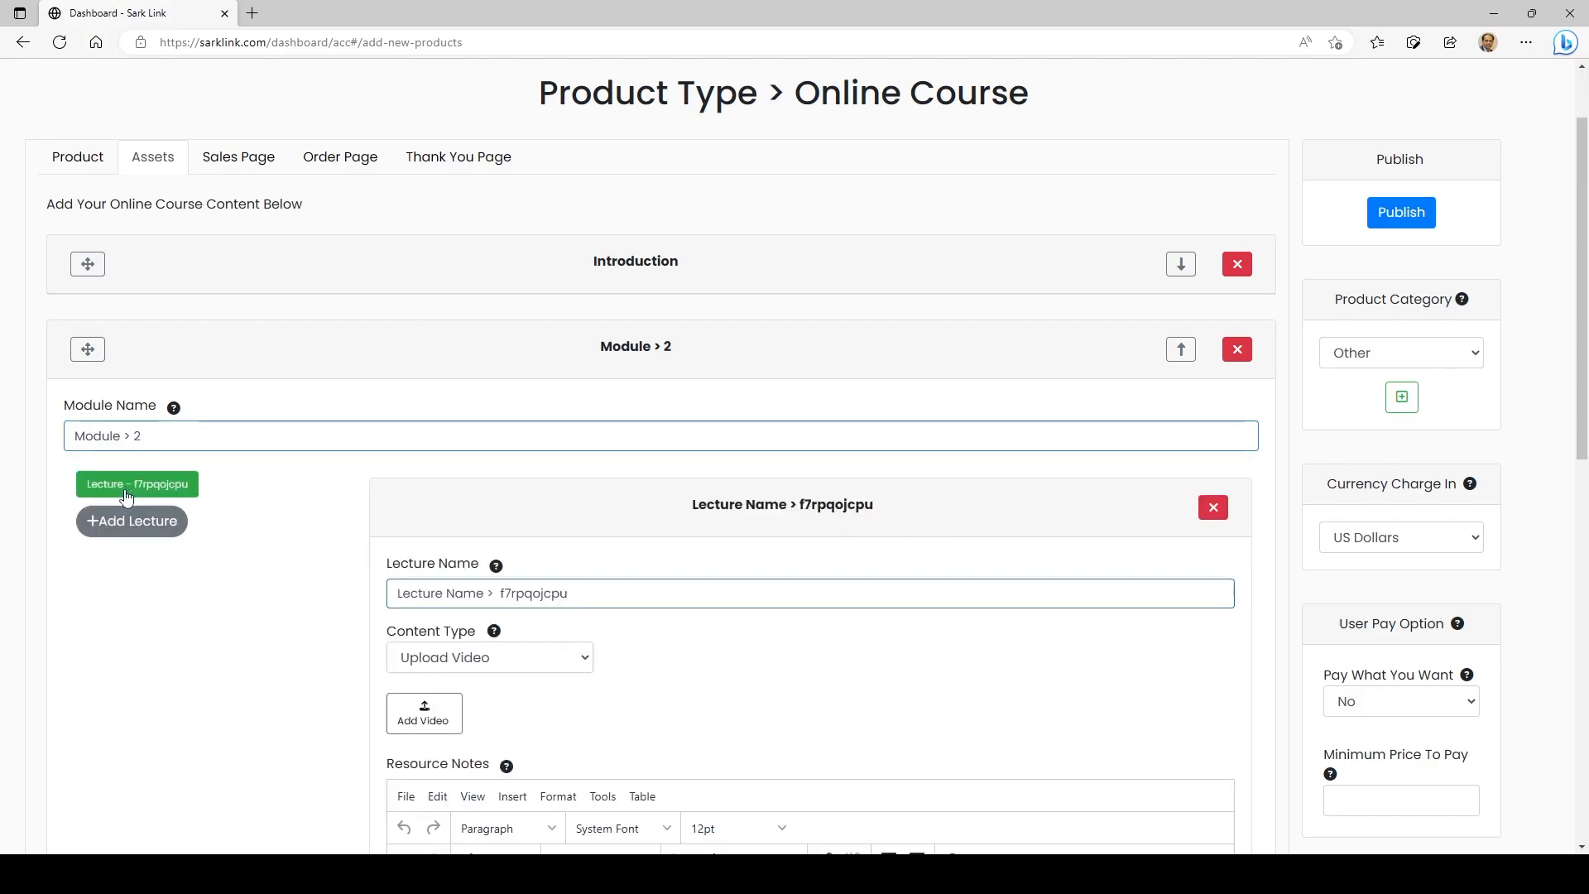
pyautogui.scroll(-3, 724, 703)
pyautogui.tripleClick(807, 342)
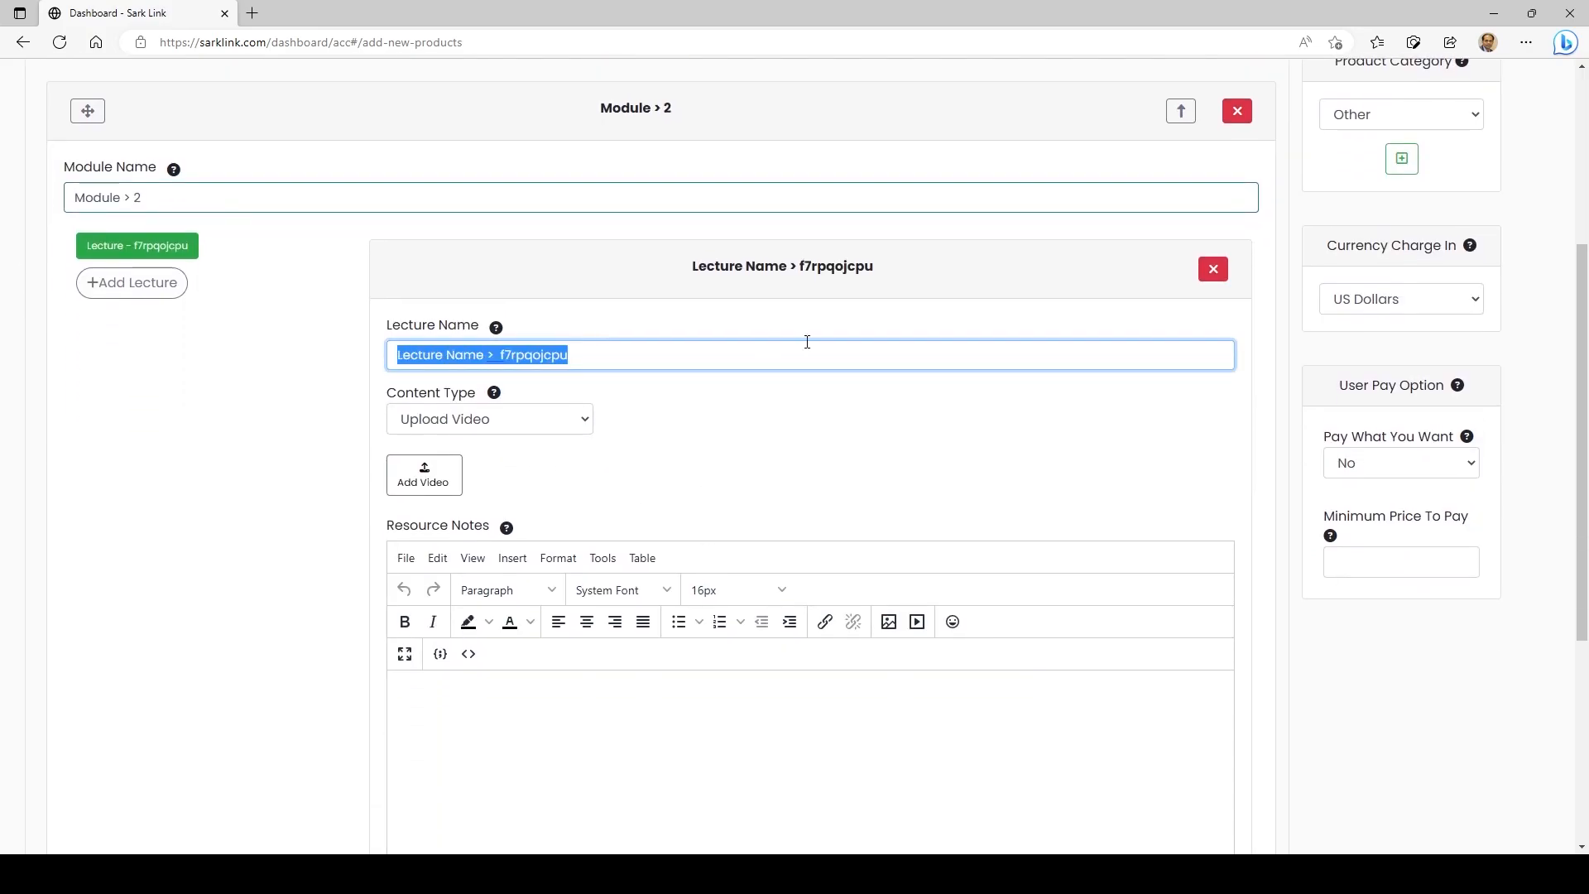
pyautogui.write('Second Video')
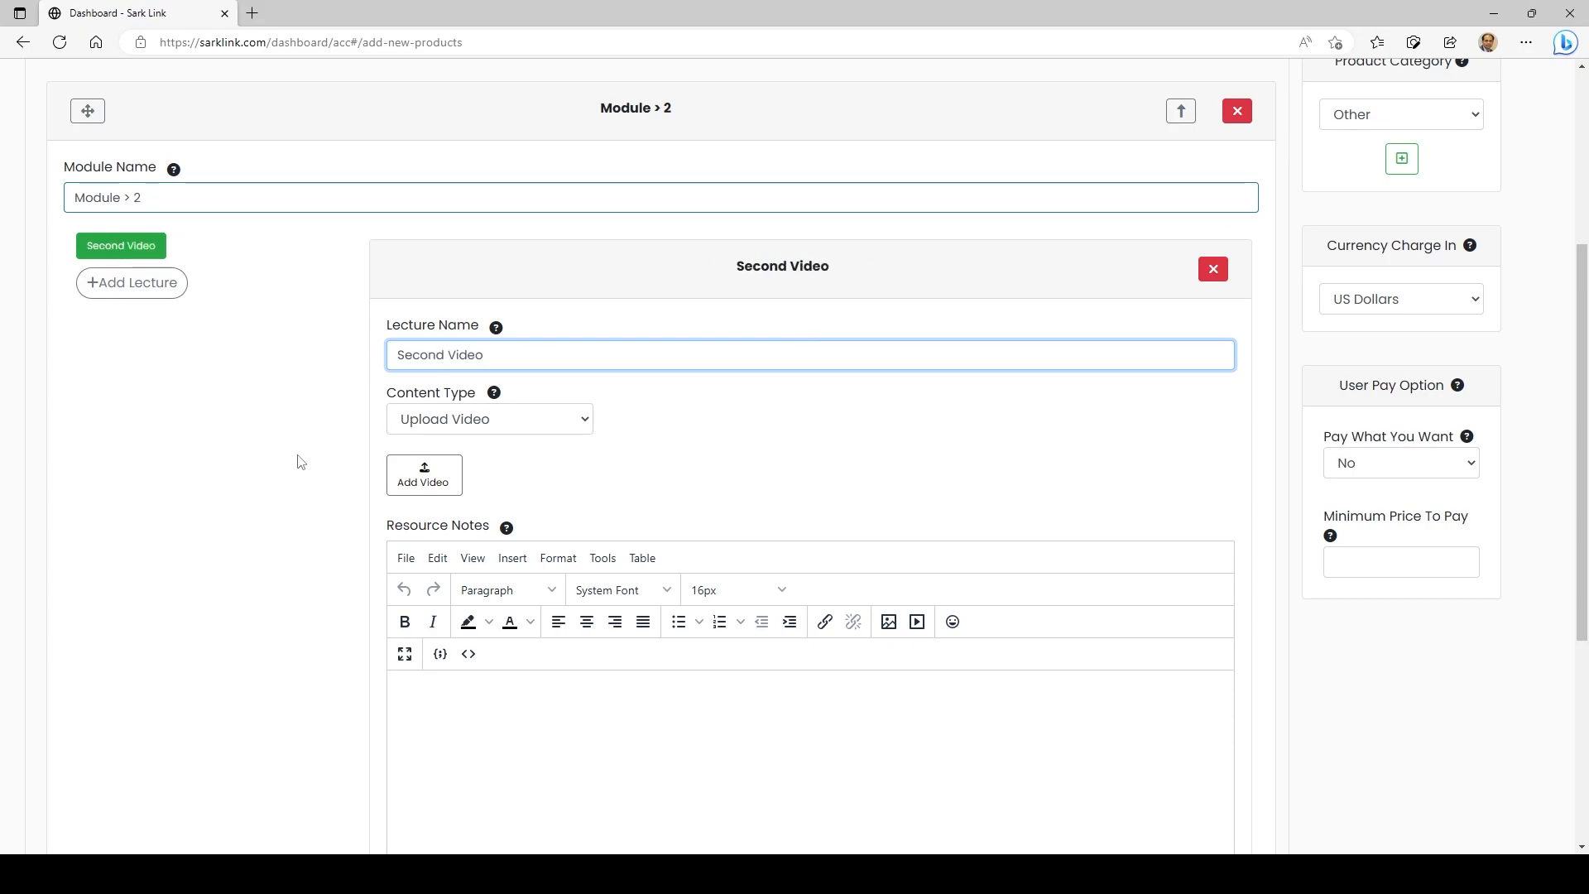
# Step: Upload video-2.mp4 from the sarklink-assets folder as the Second Video lecture's video
pyautogui.click(422, 472)
pyautogui.click(770, 232)
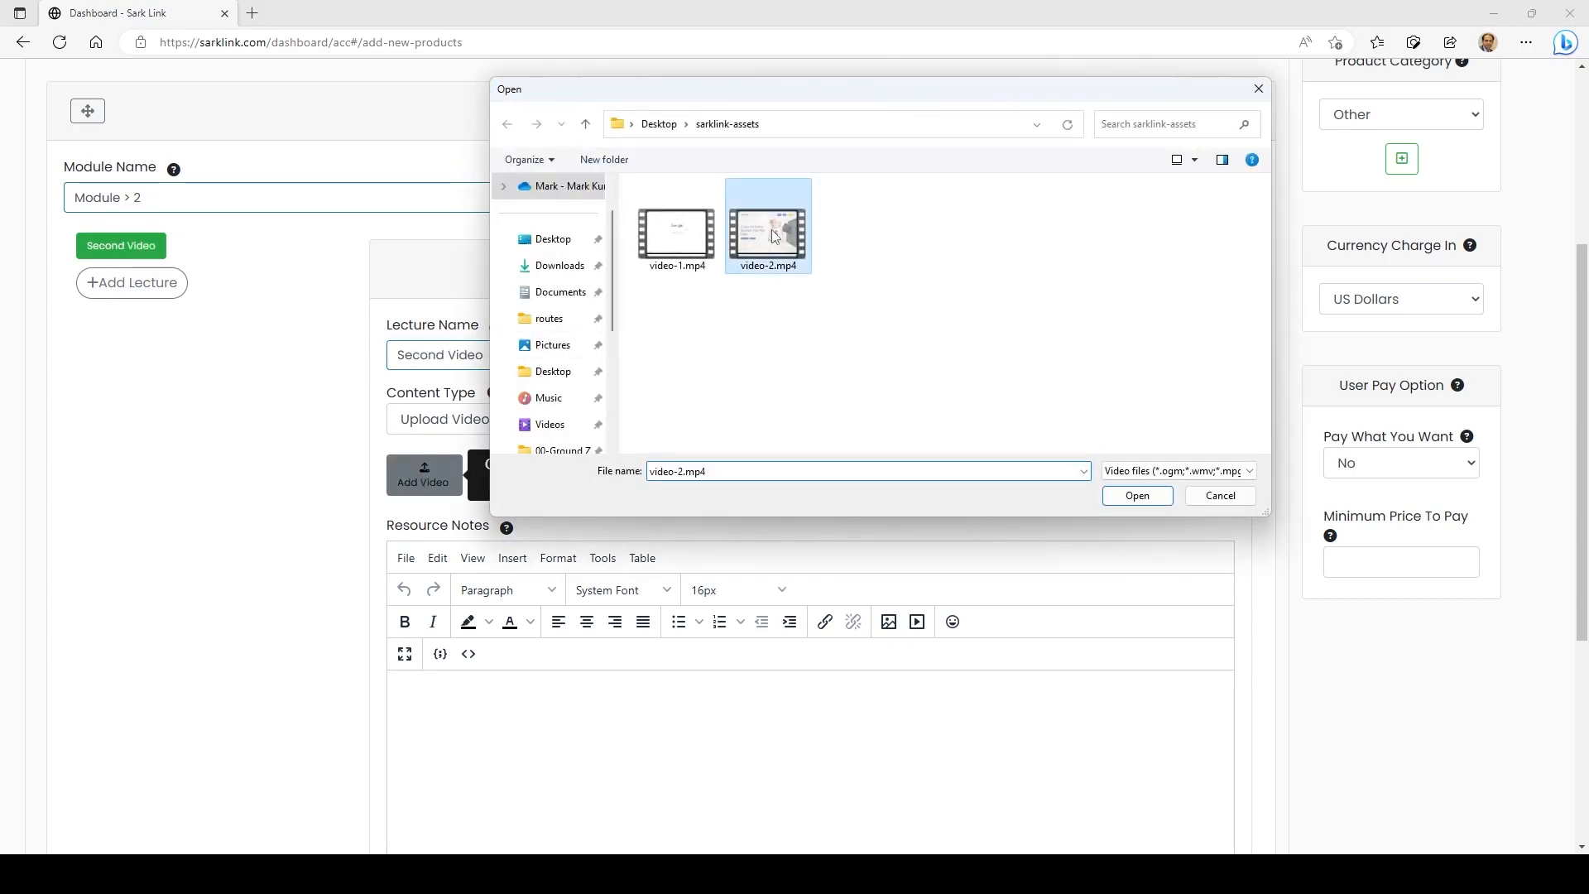
pyautogui.doubleClick(774, 236)
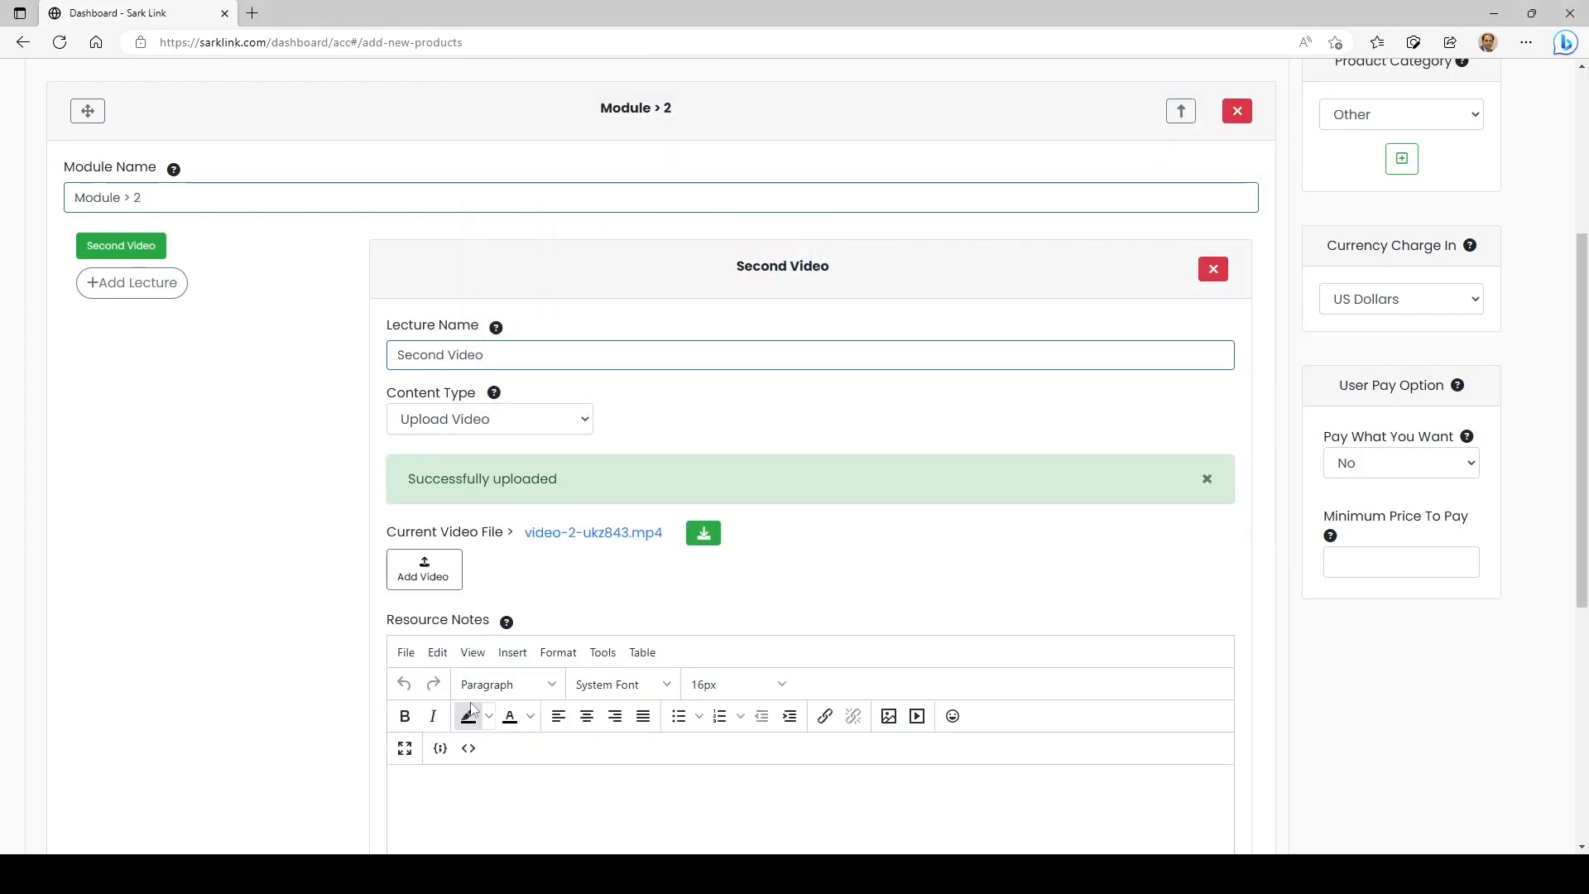
# Step: Collapse Module > 2 and move it above the Introduction module
pyautogui.scroll(3, 911, 348)
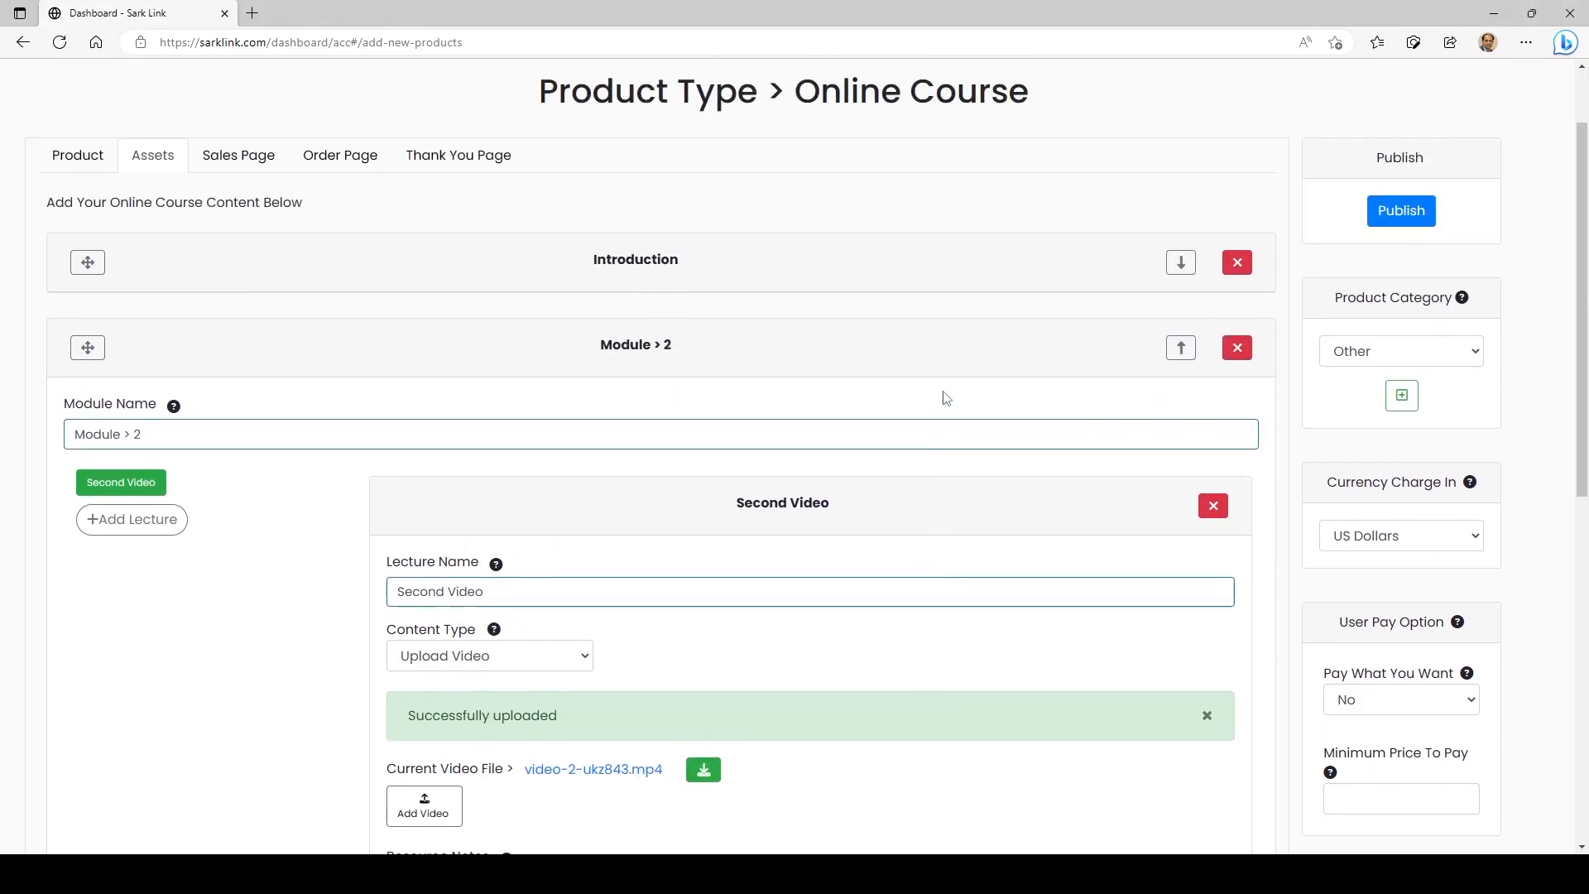
pyautogui.click(1187, 355)
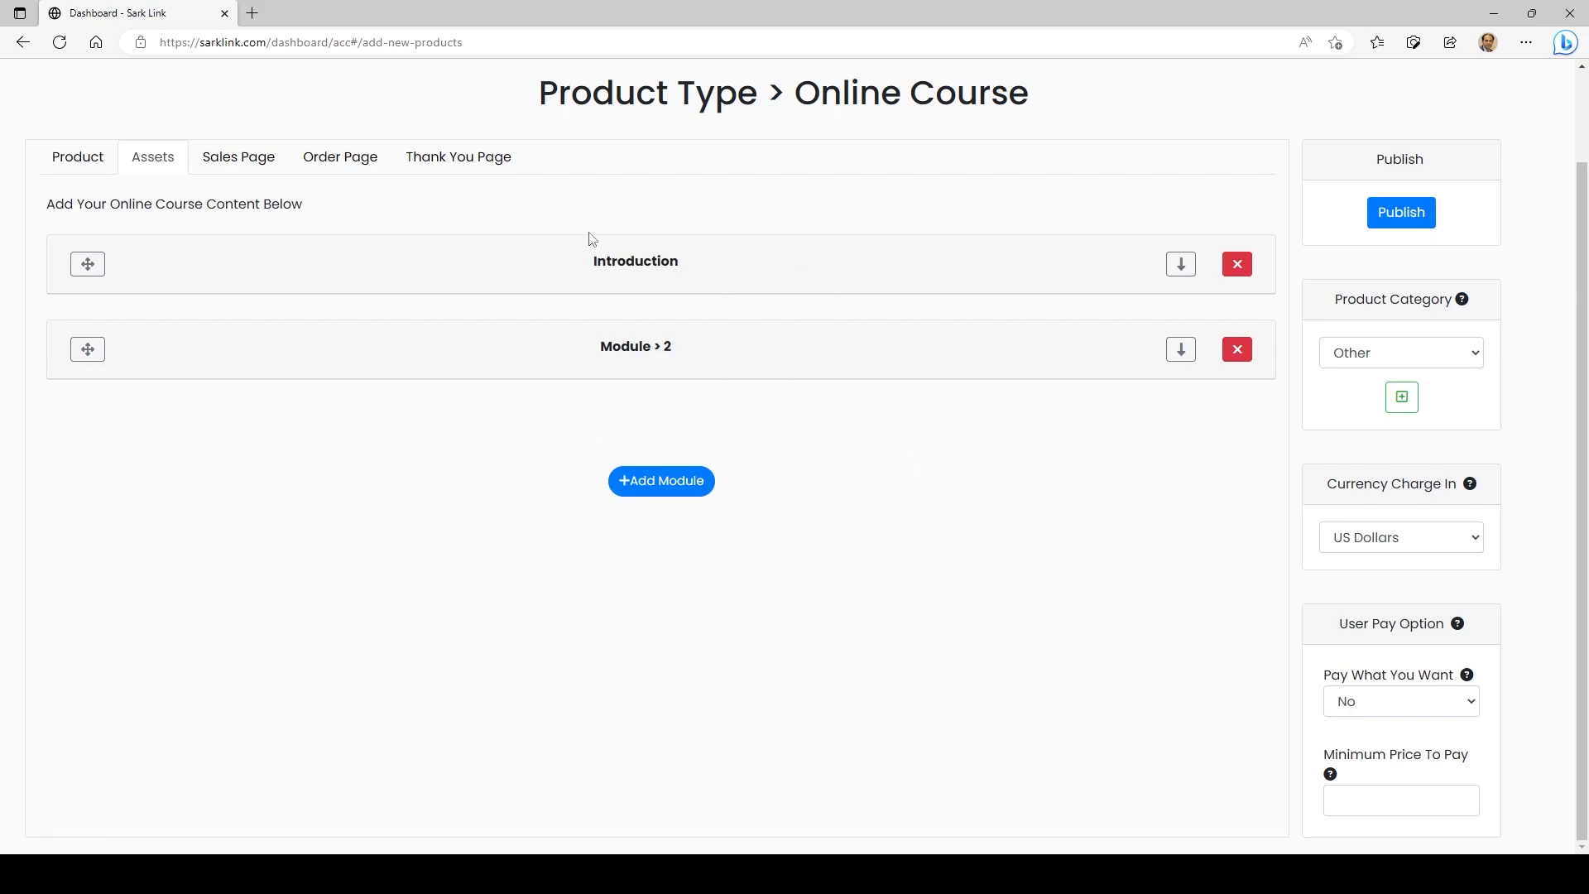
pyautogui.click(1181, 351)
pyautogui.click(1181, 351)
pyautogui.click(1181, 264)
pyautogui.click(1181, 264)
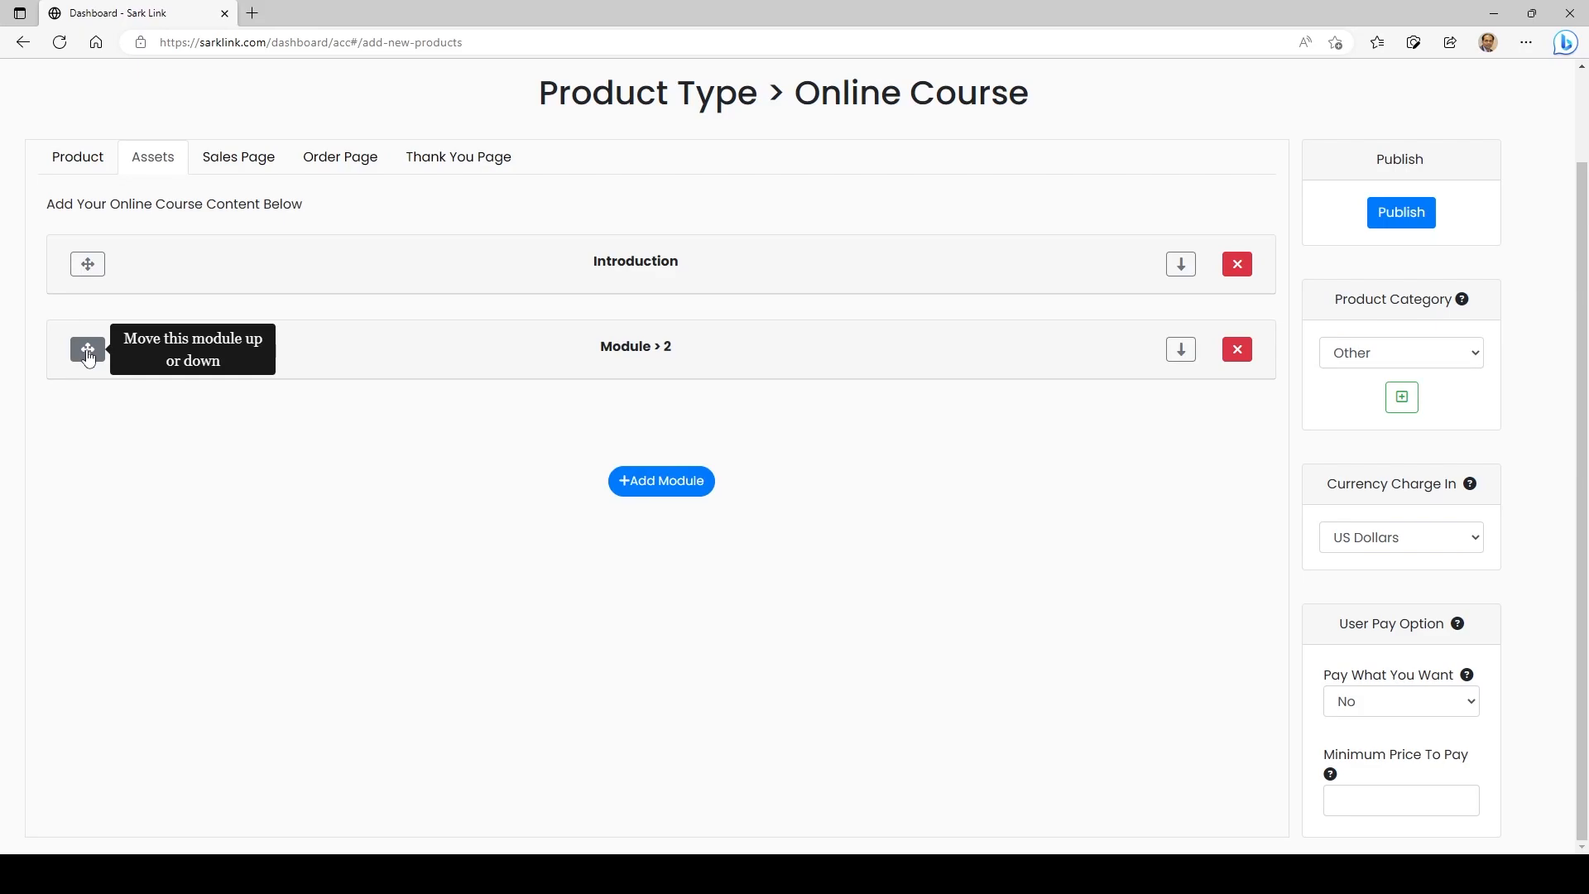
pyautogui.moveTo(87, 356); pyautogui.dragTo(101, 265)
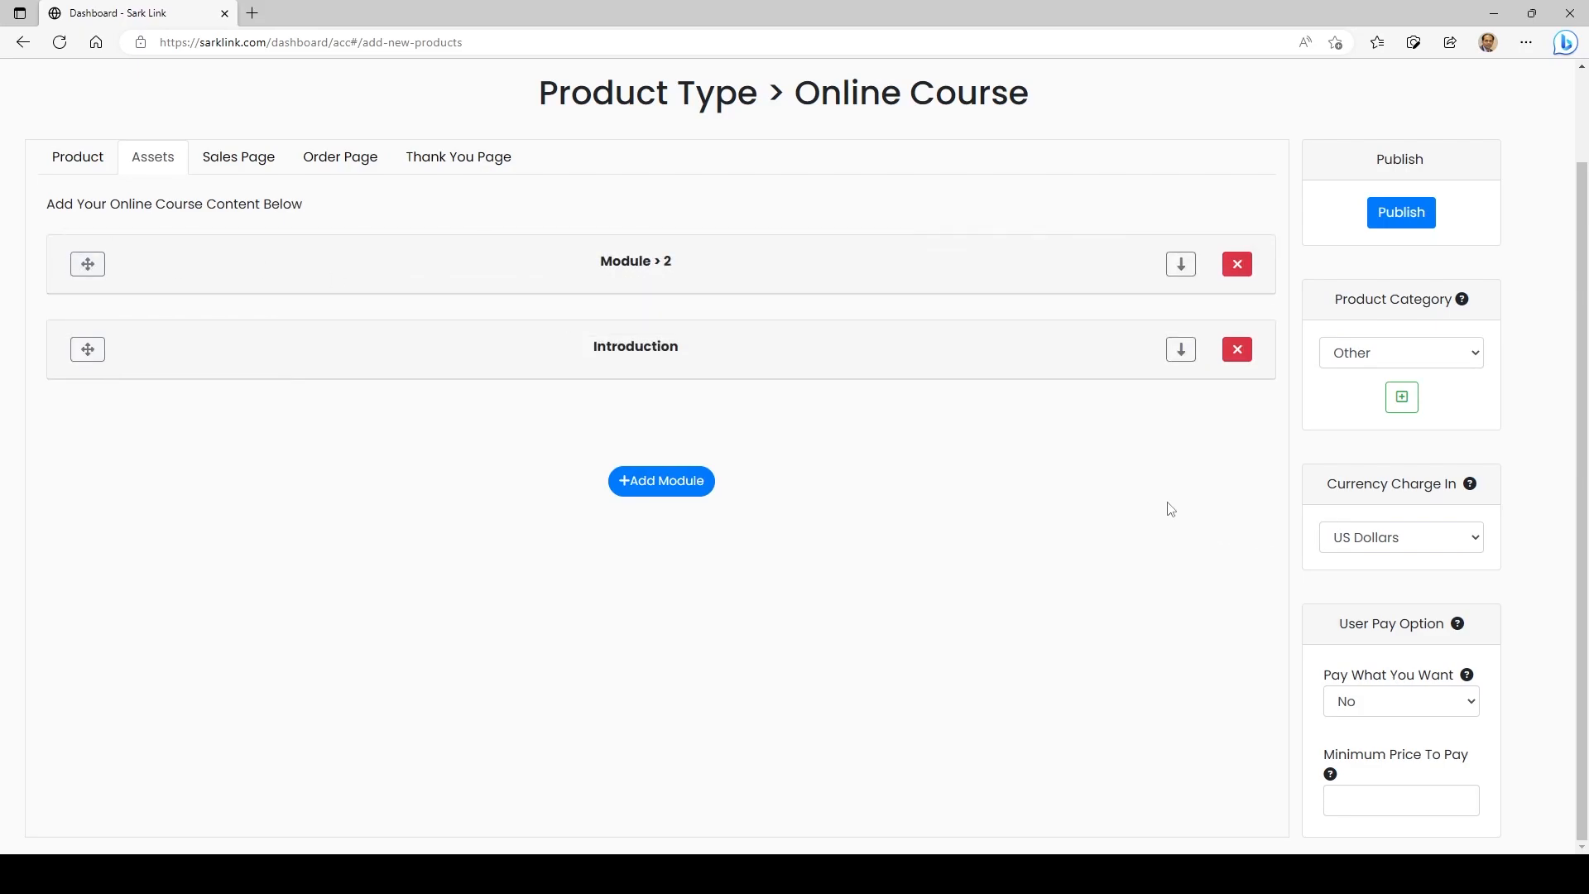
# Step: Add the down-arrow image 58f8bcf70ed2bdaf7c128307.png as the feature image in the sales page header
pyautogui.scroll(1, 1170, 508)
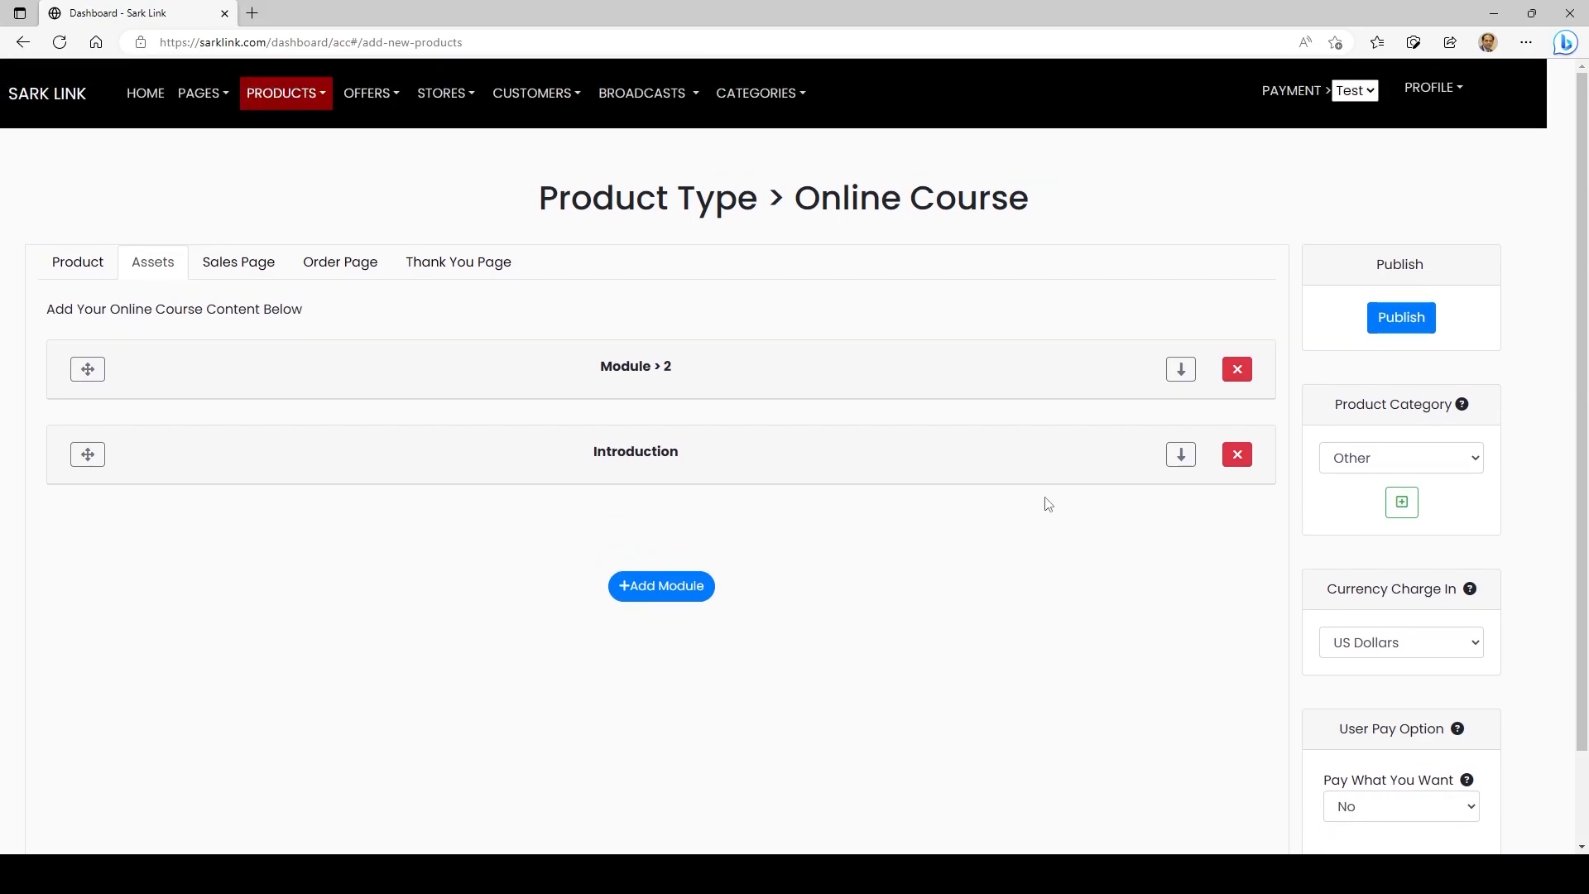
pyautogui.click(238, 266)
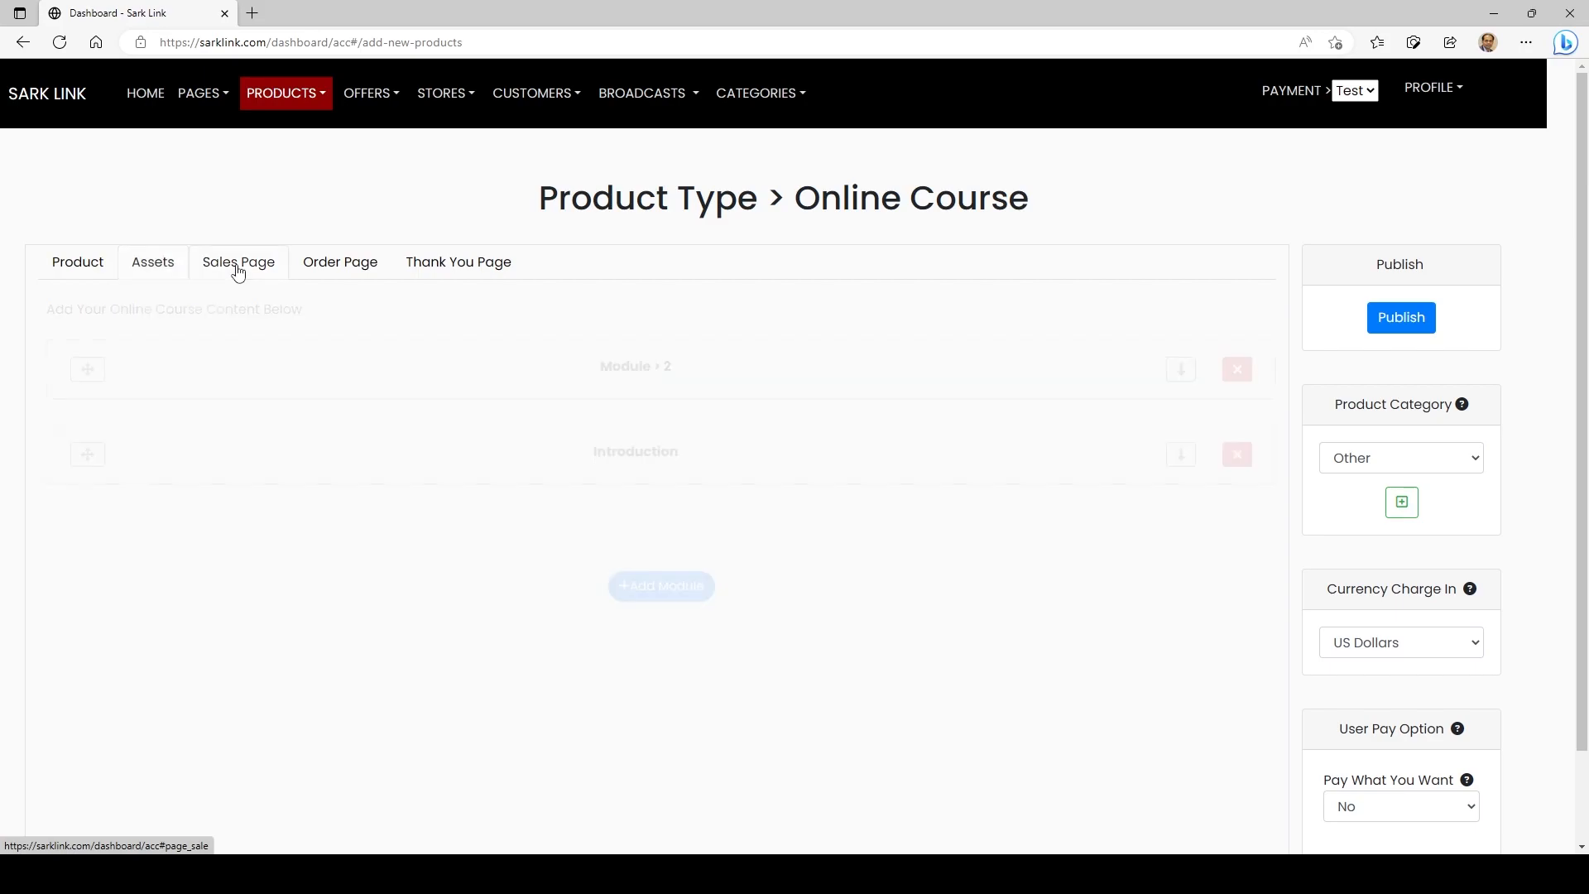
pyautogui.click(181, 773)
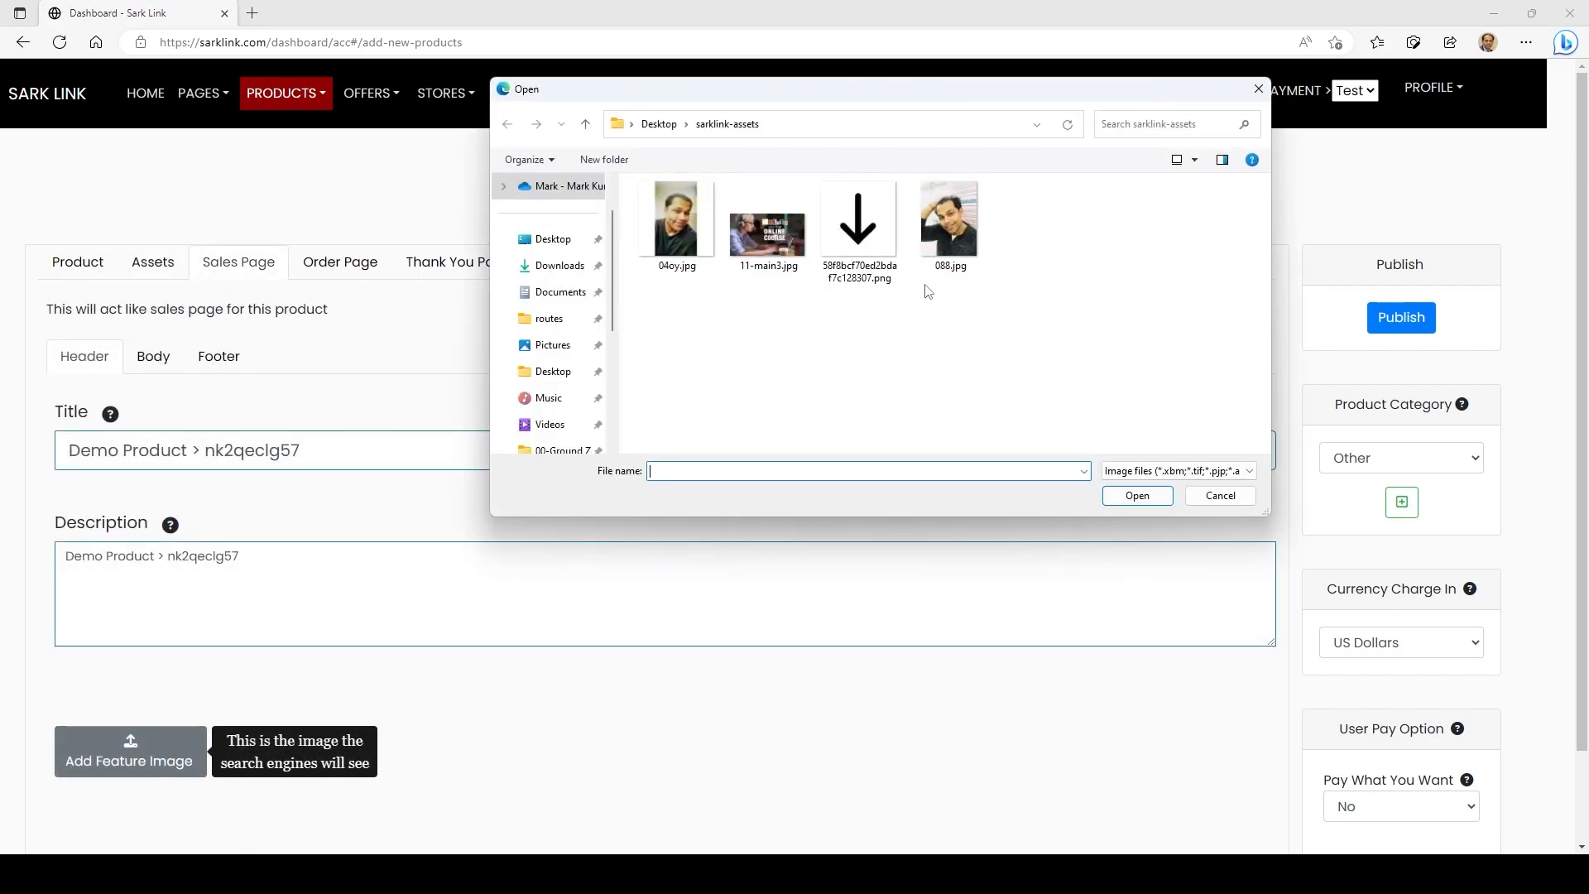
pyautogui.doubleClick(880, 244)
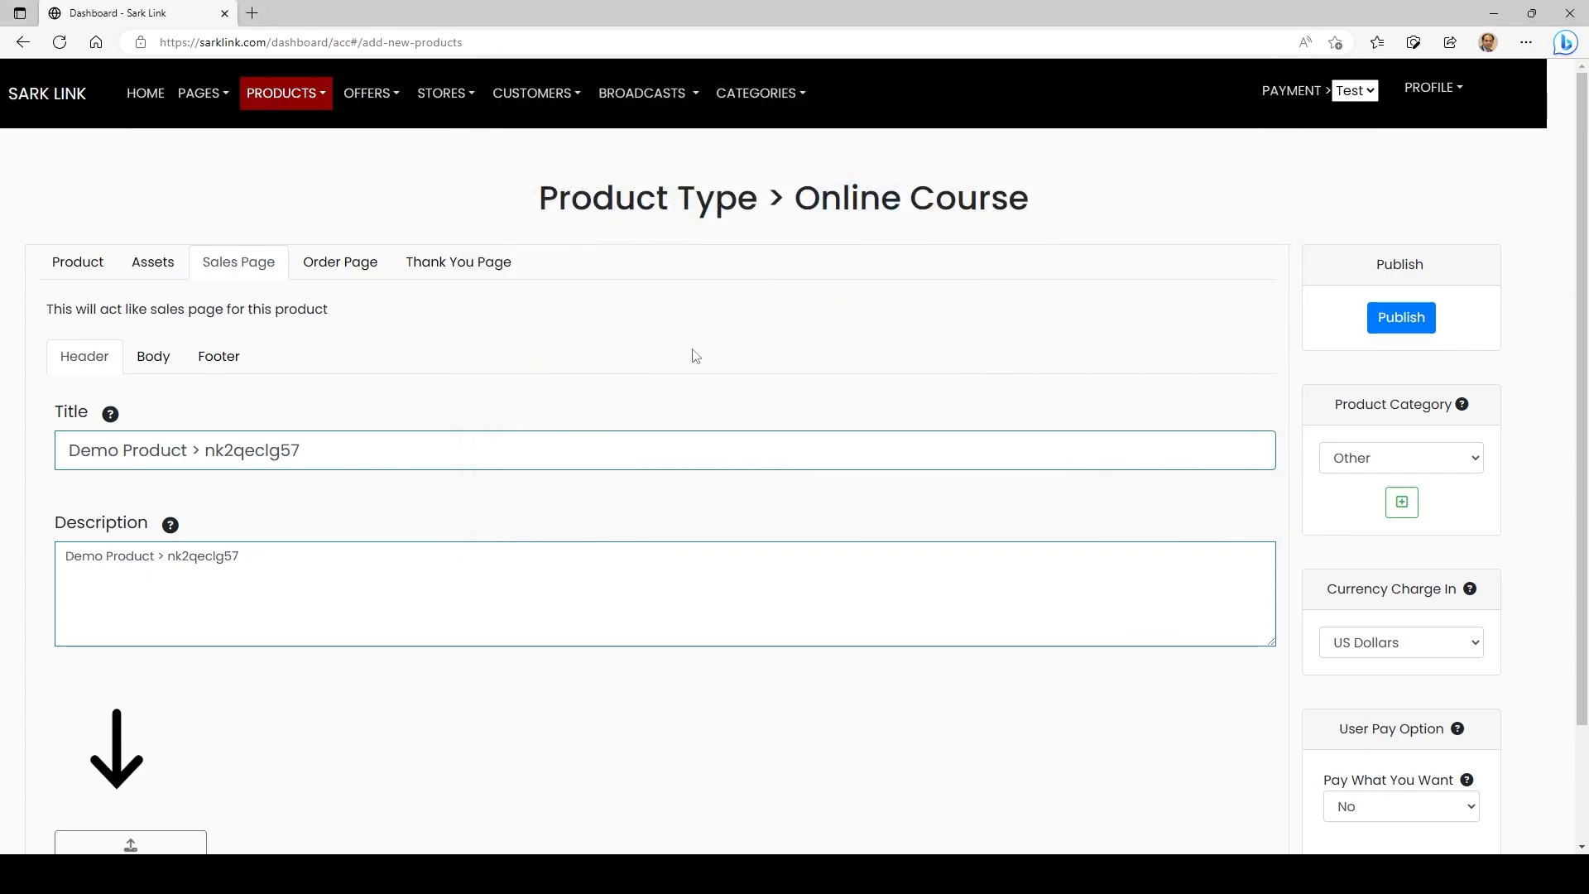
# Step: Publish the product with the sales page body shown, and proceed from the live sales page to its order form
pyautogui.click(152, 358)
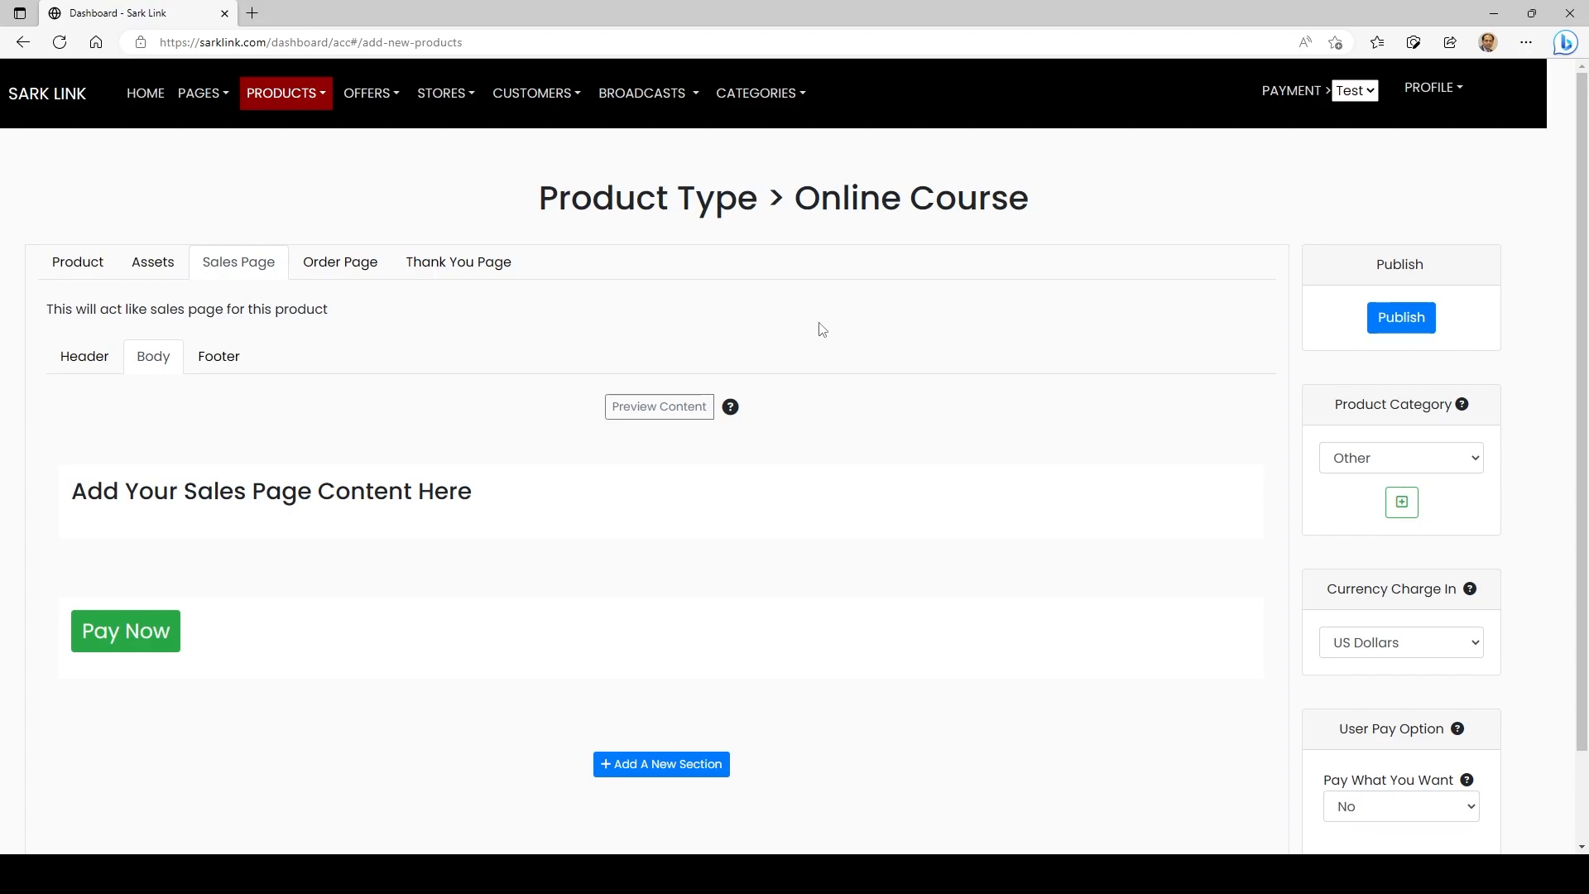
pyautogui.click(1403, 319)
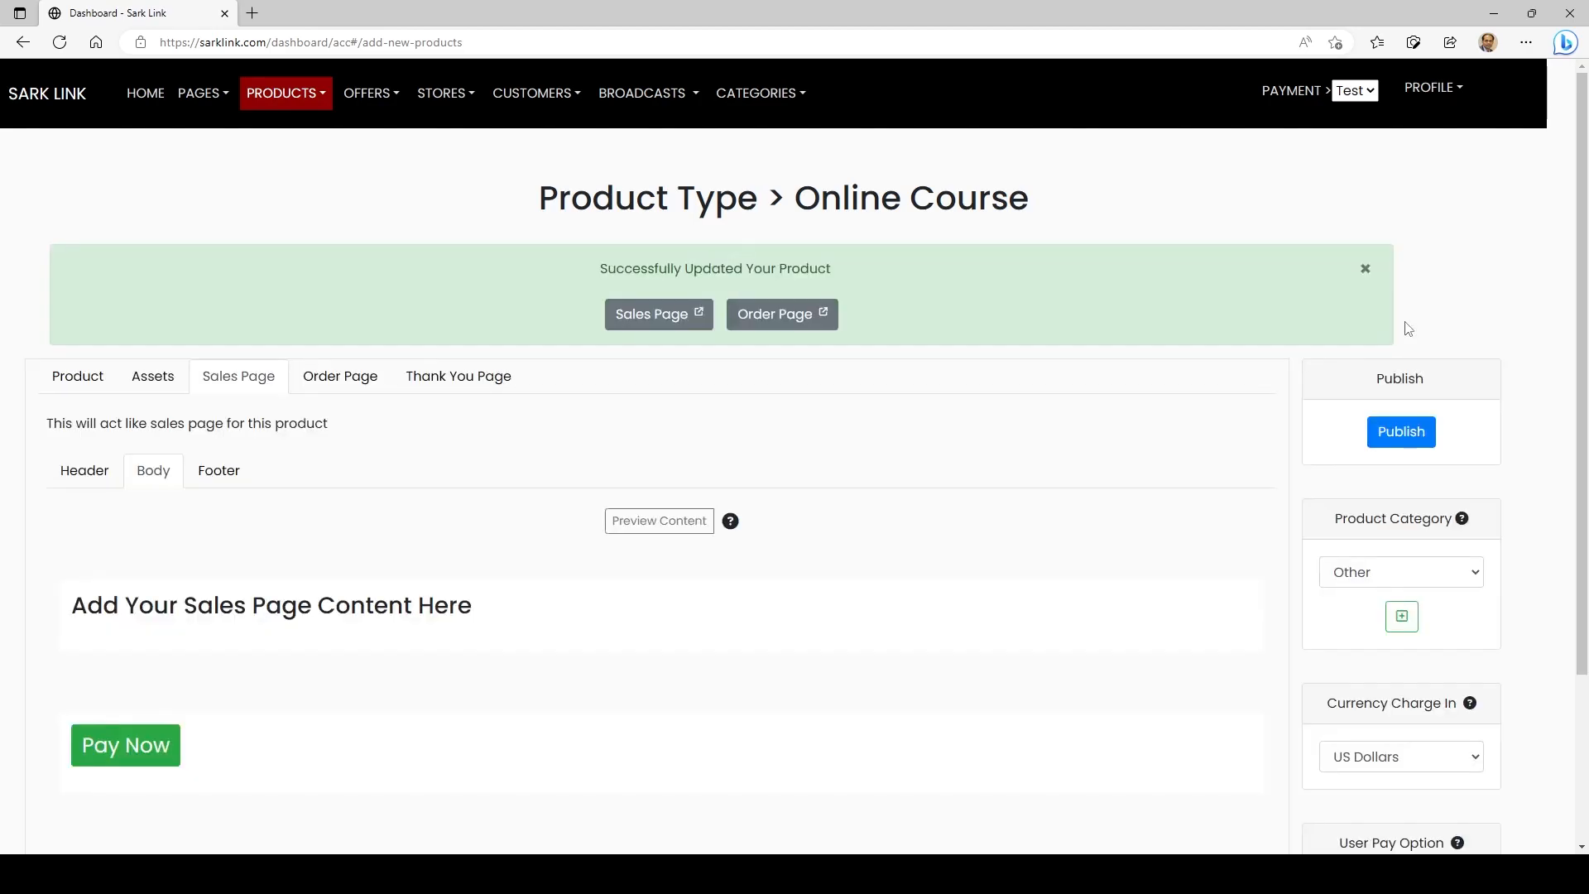
pyautogui.click(671, 322)
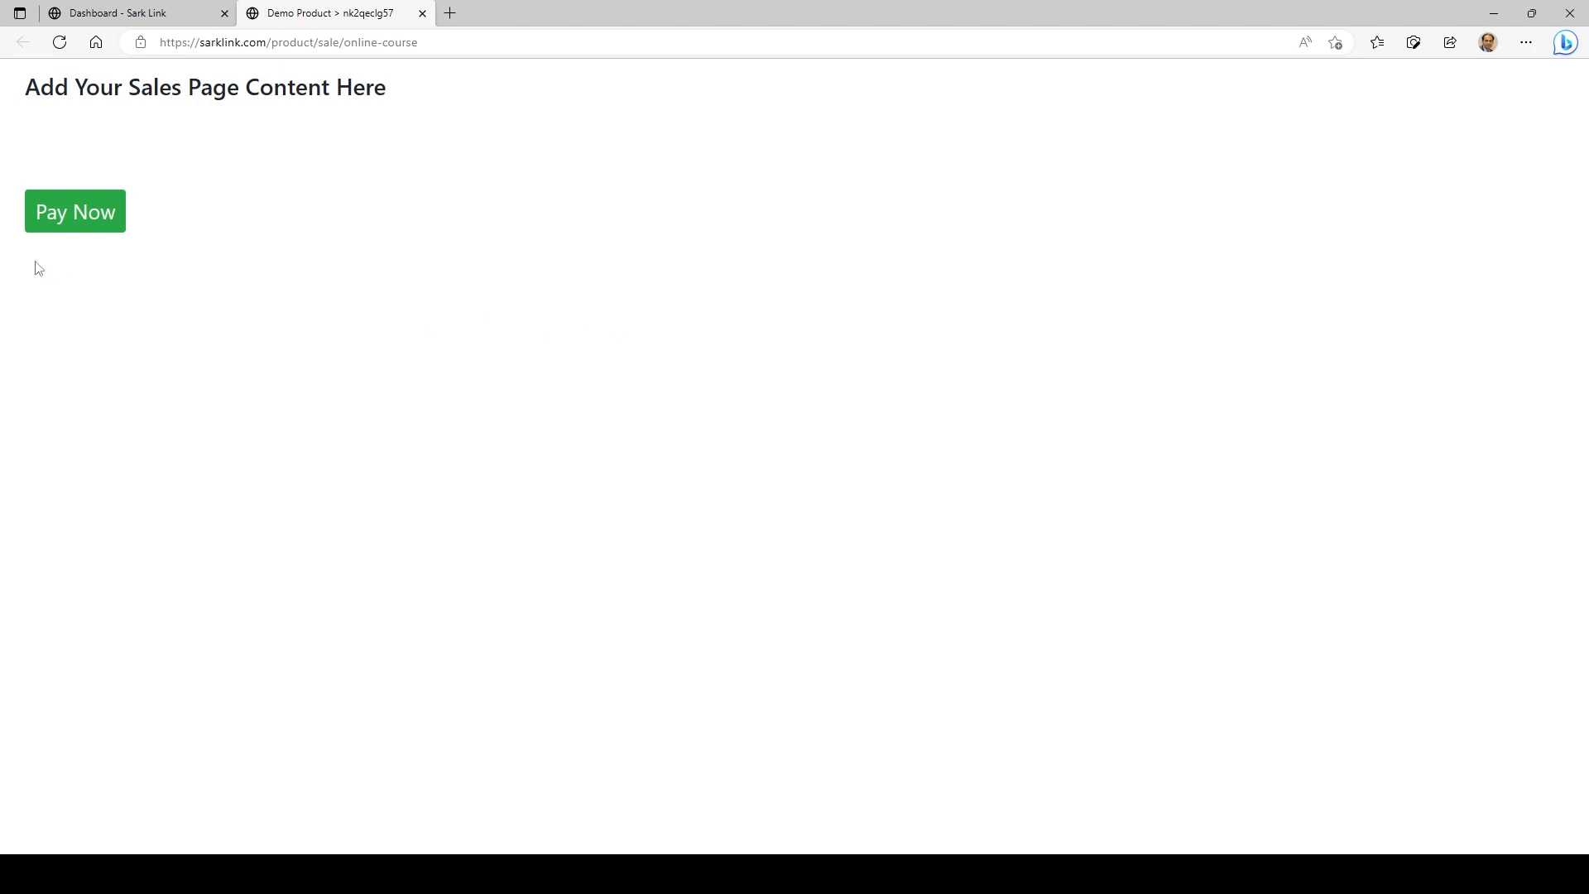
pyautogui.click(73, 223)
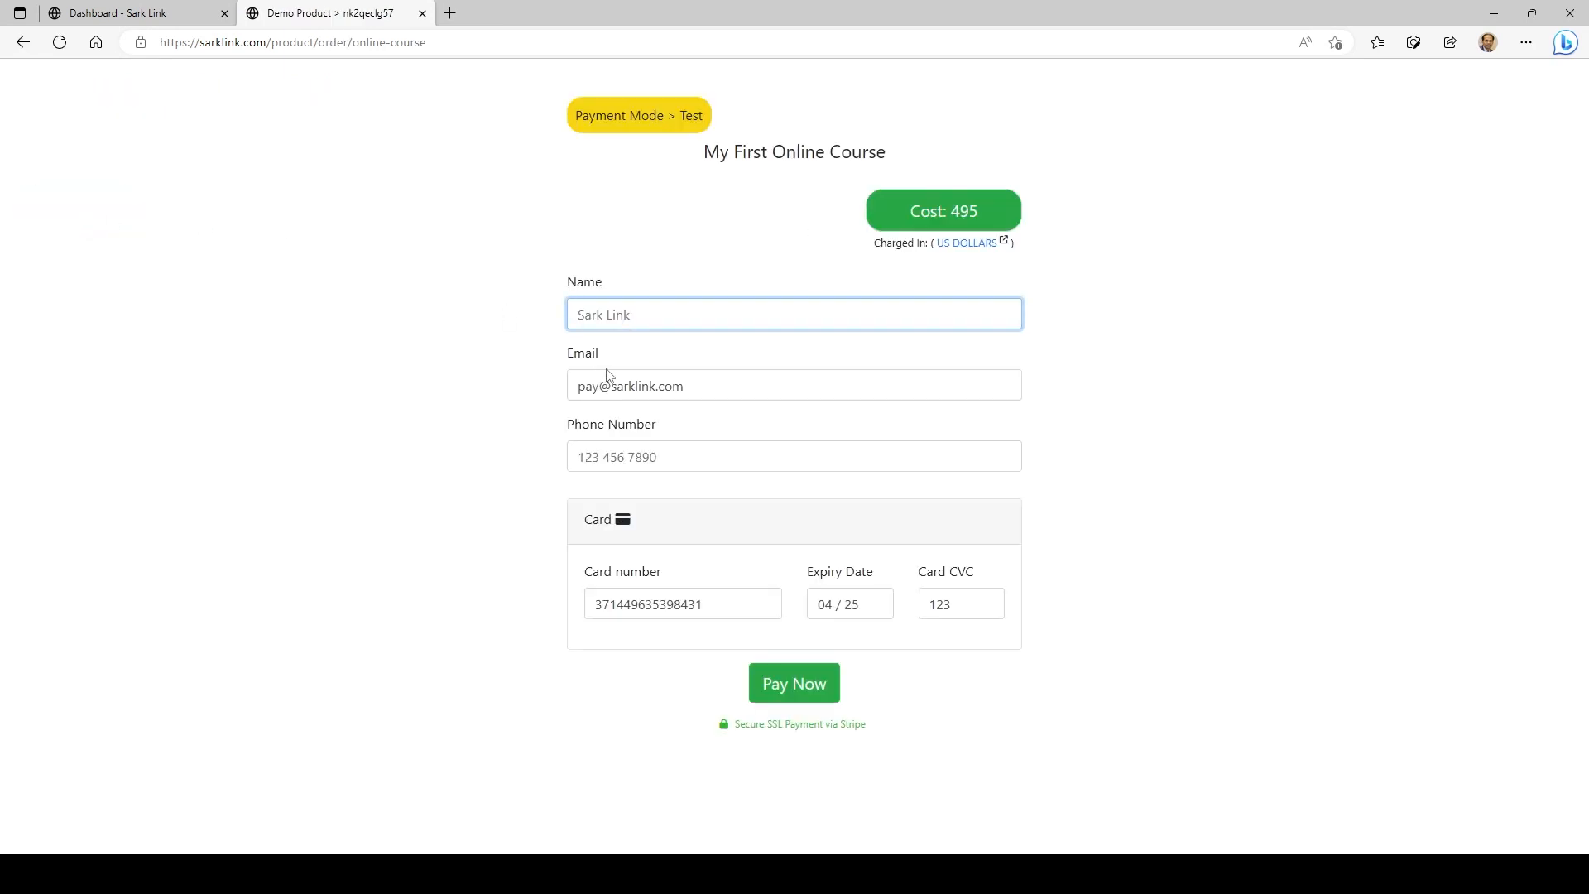
# Step: Change the customer's e-mail on the order form and enter "customer 1" as the name
pyautogui.click(599, 385)
pyautogui.write('1')
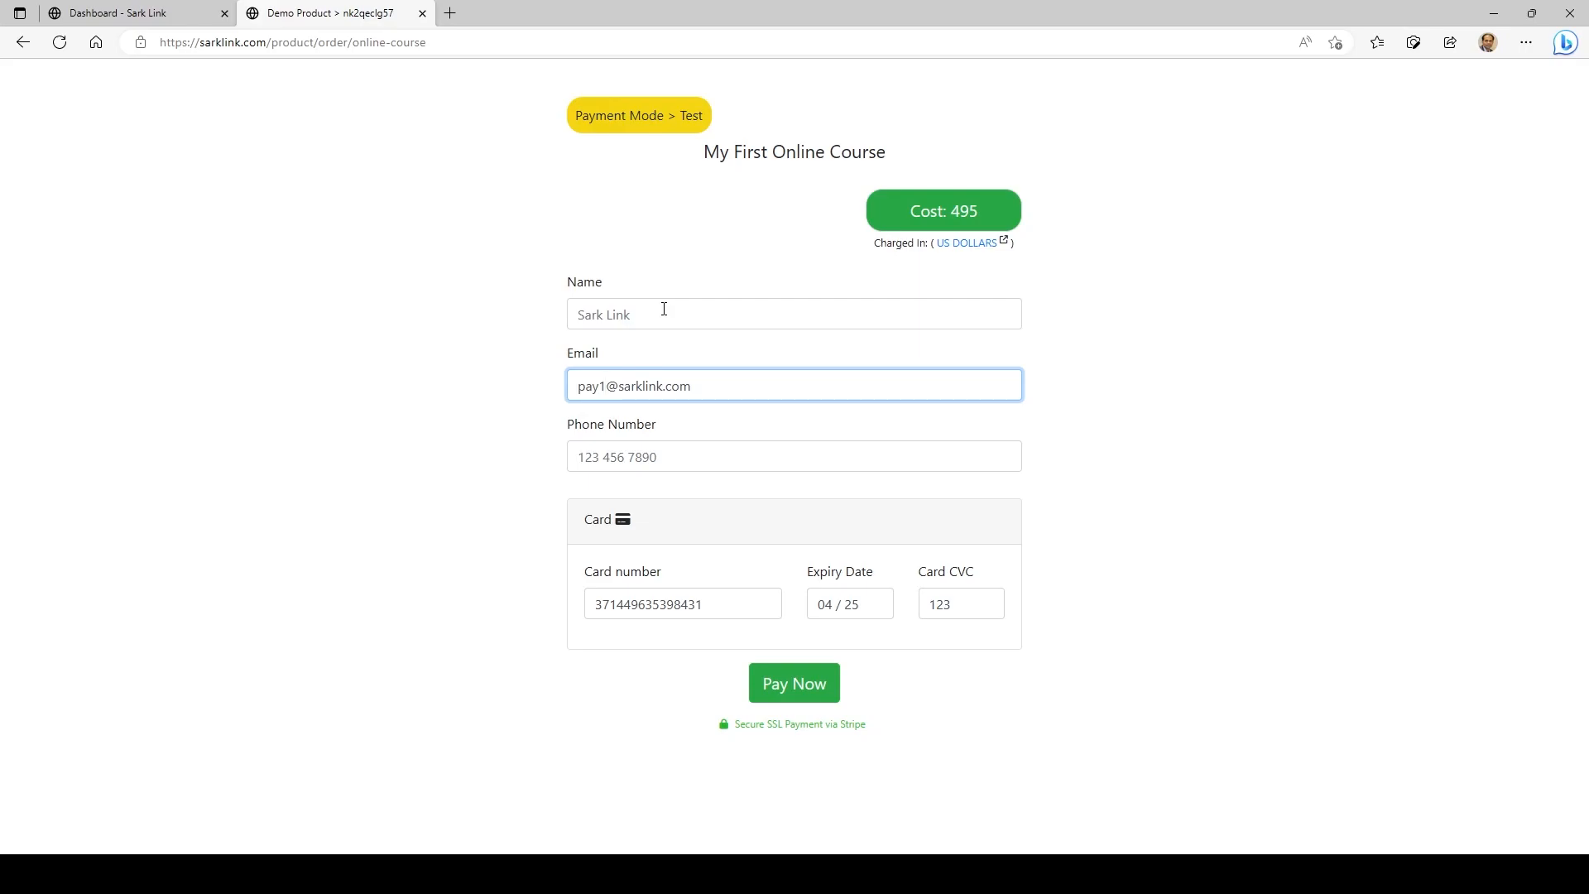
pyautogui.click(664, 309)
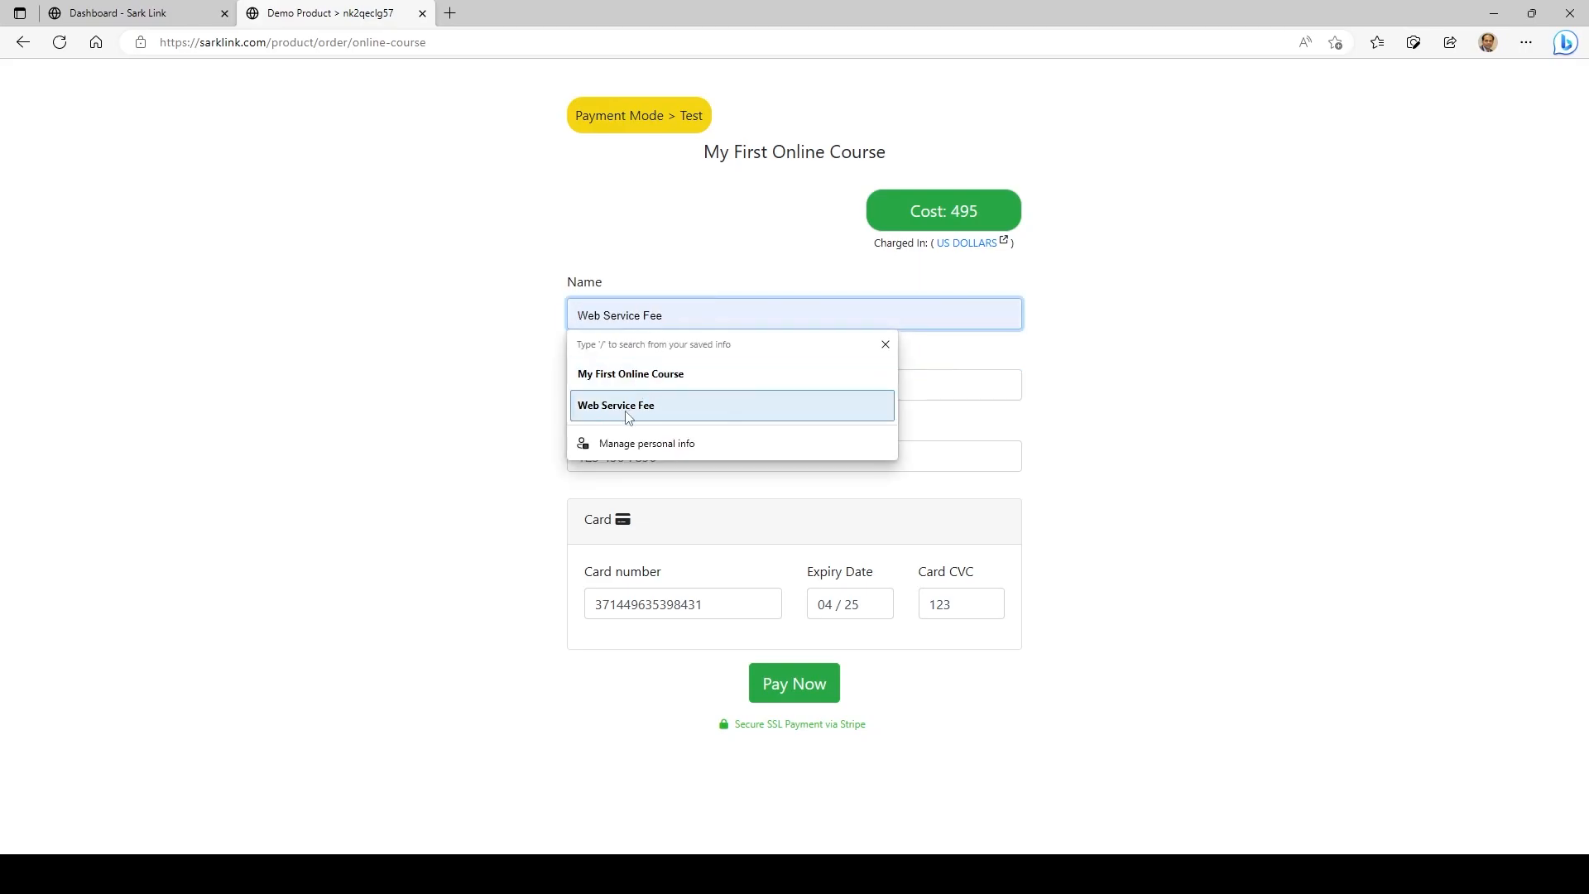
pyautogui.click(627, 412)
pyautogui.tripleClick(695, 316)
pyautogui.write('c')
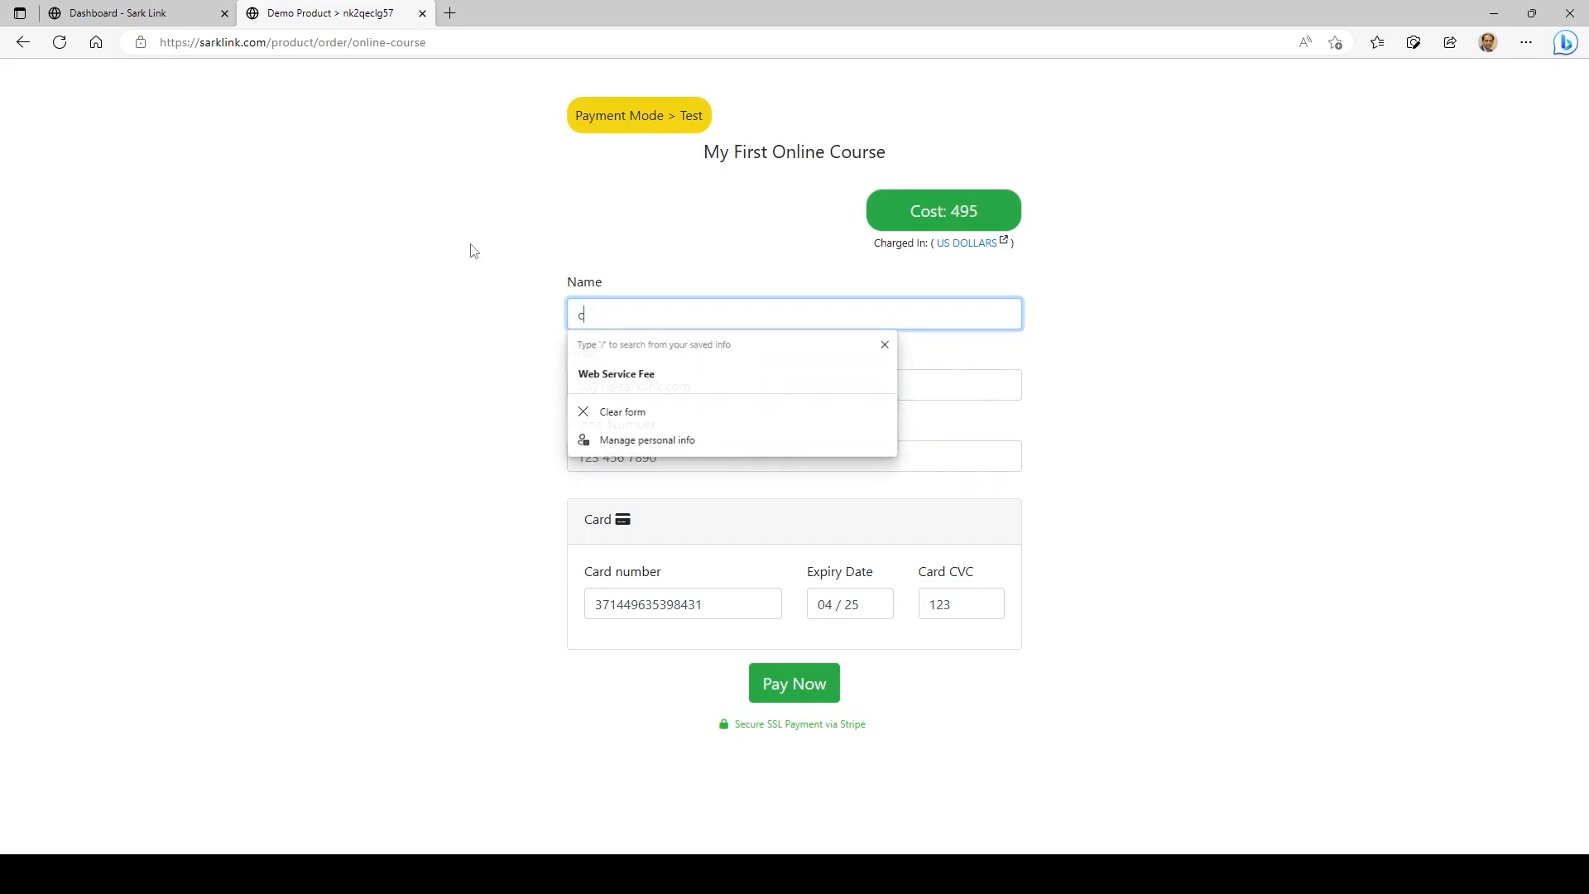
pyautogui.write('ustomer 1')
pyautogui.click(464, 248)
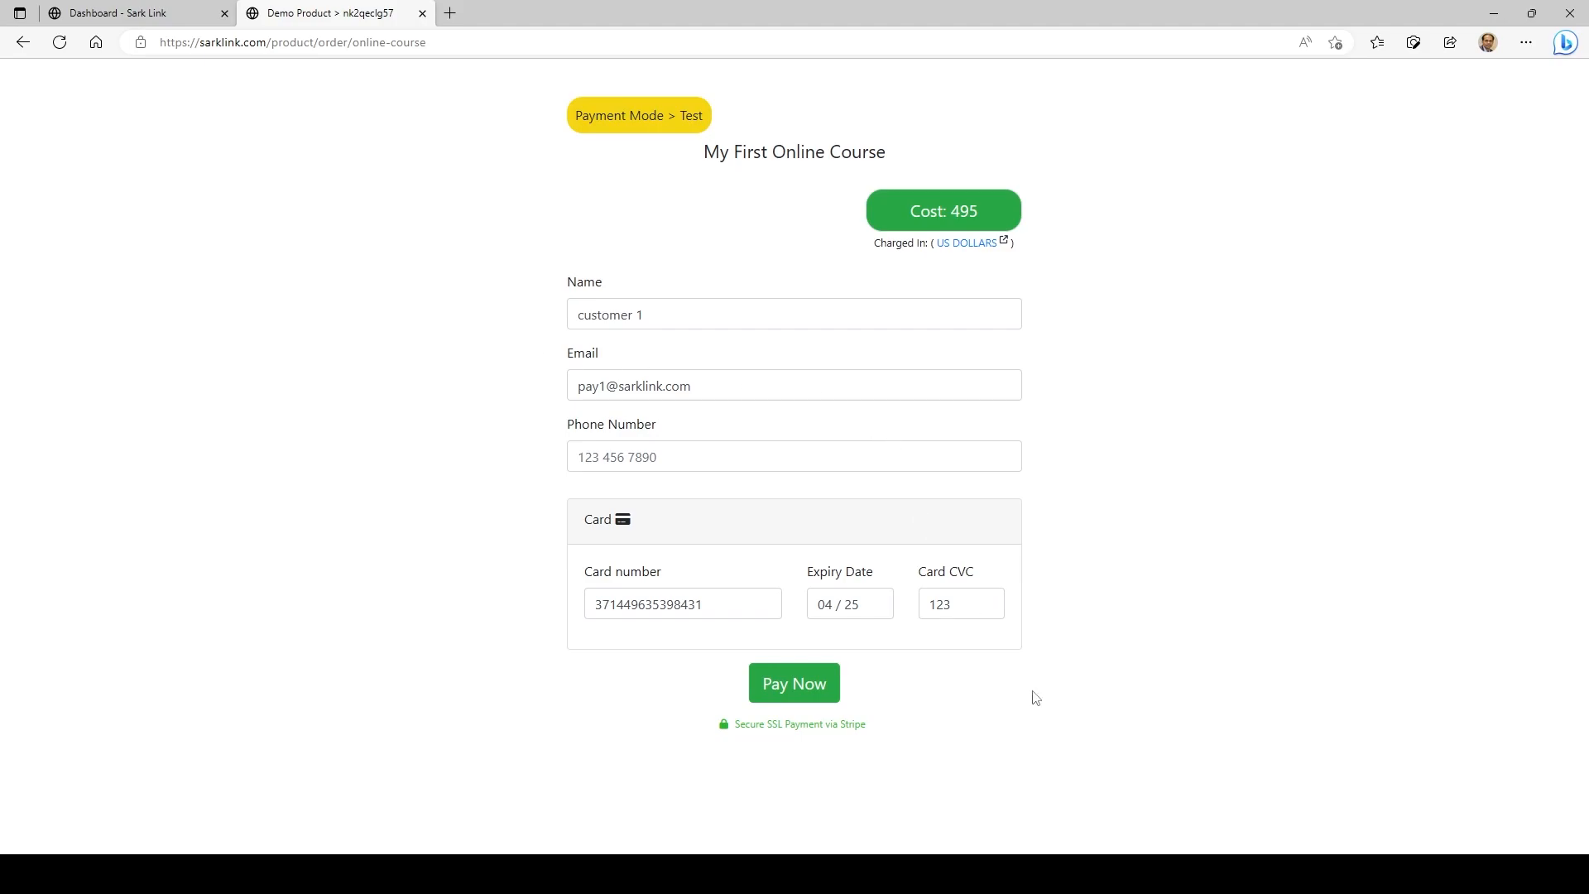
# Step: Submit the test payment for the course and dismiss the browser's offer to save the card
pyautogui.click(792, 690)
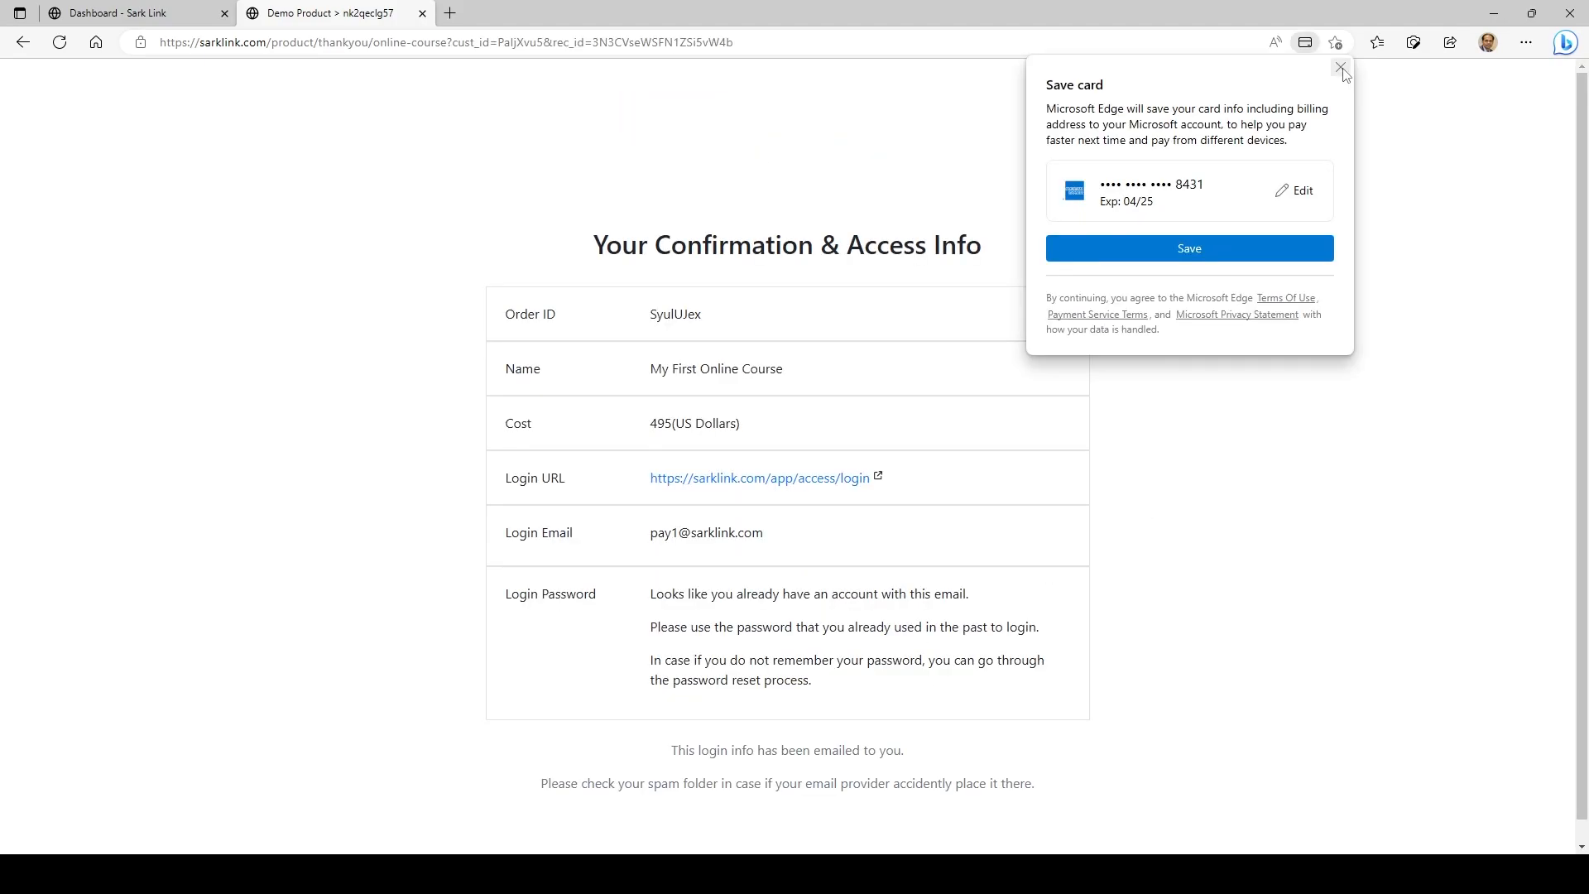
pyautogui.click(1341, 68)
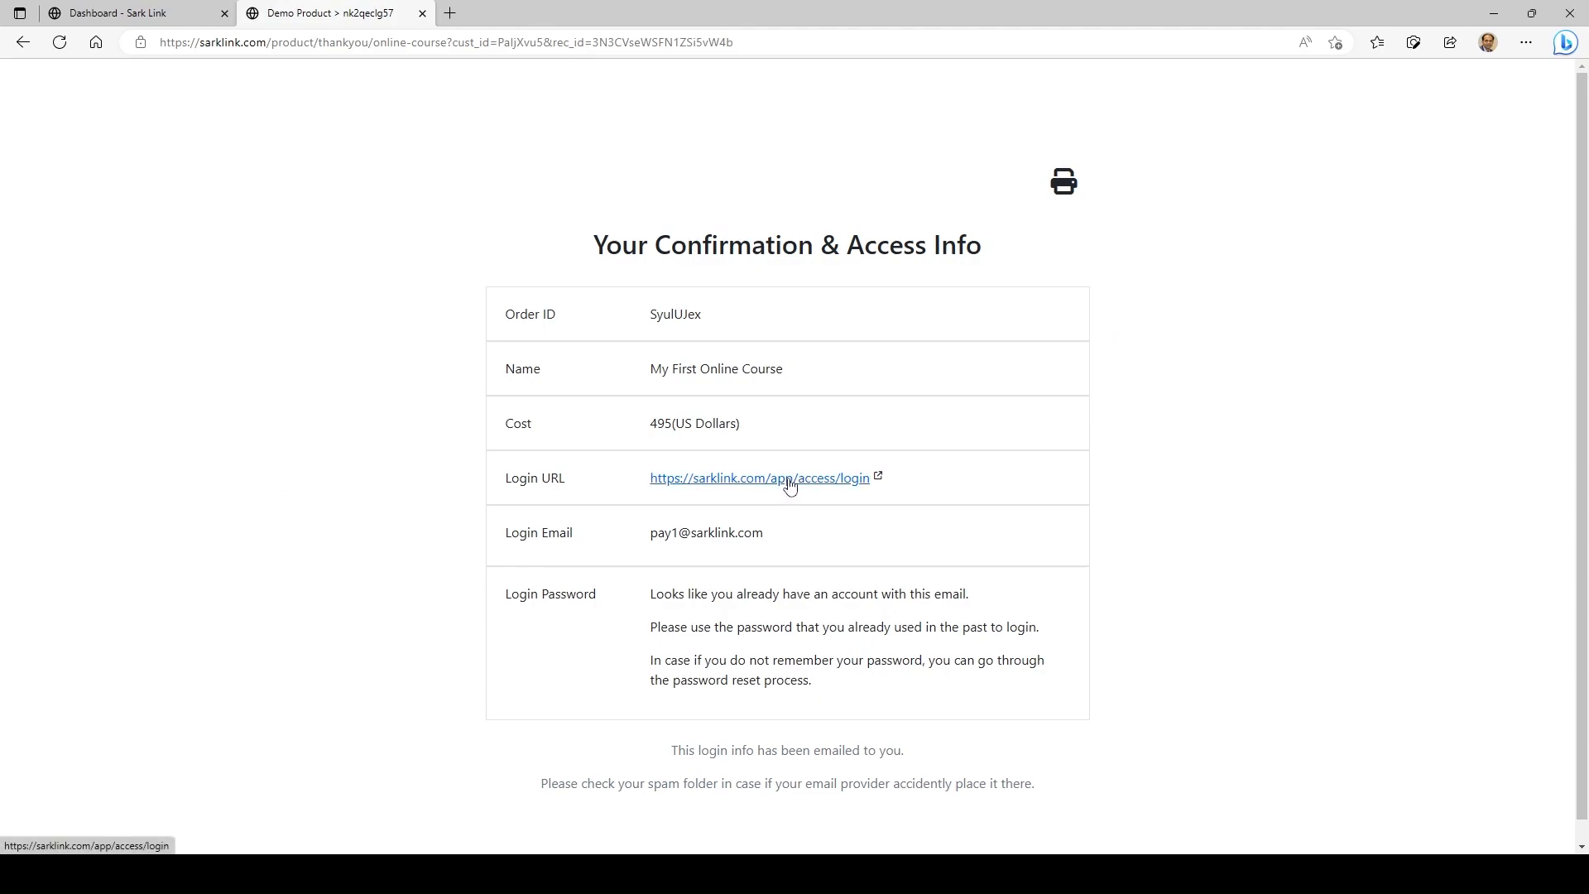
# Step: Examine the login password instructions and the login e-mail on the order confirmation page
pyautogui.scroll(-1, 681, 563)
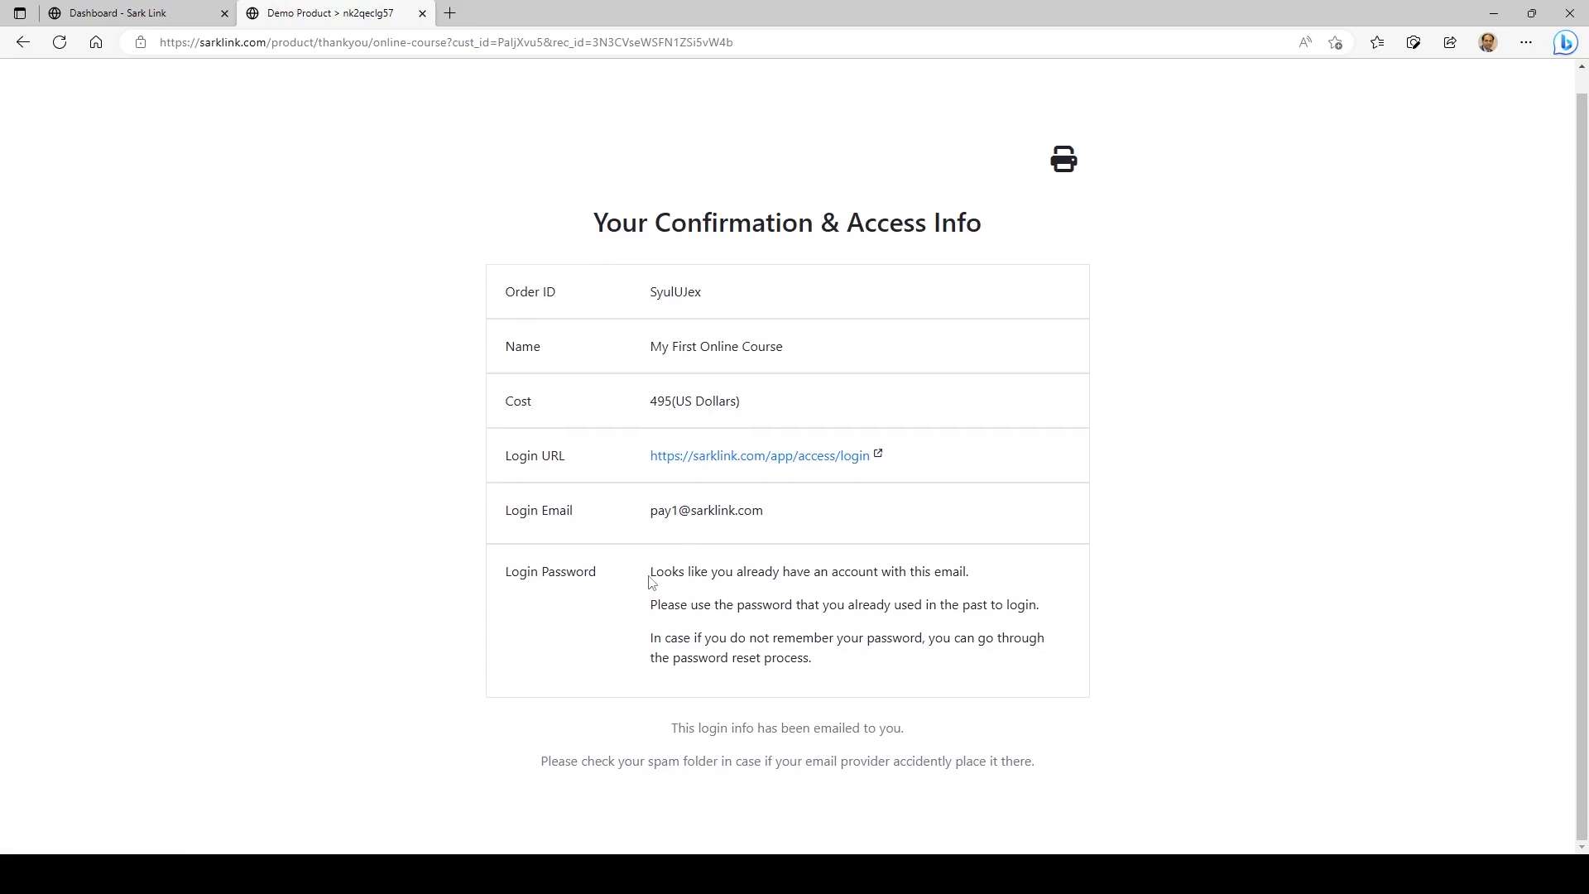
pyautogui.moveTo(650, 577); pyautogui.dragTo(830, 675)
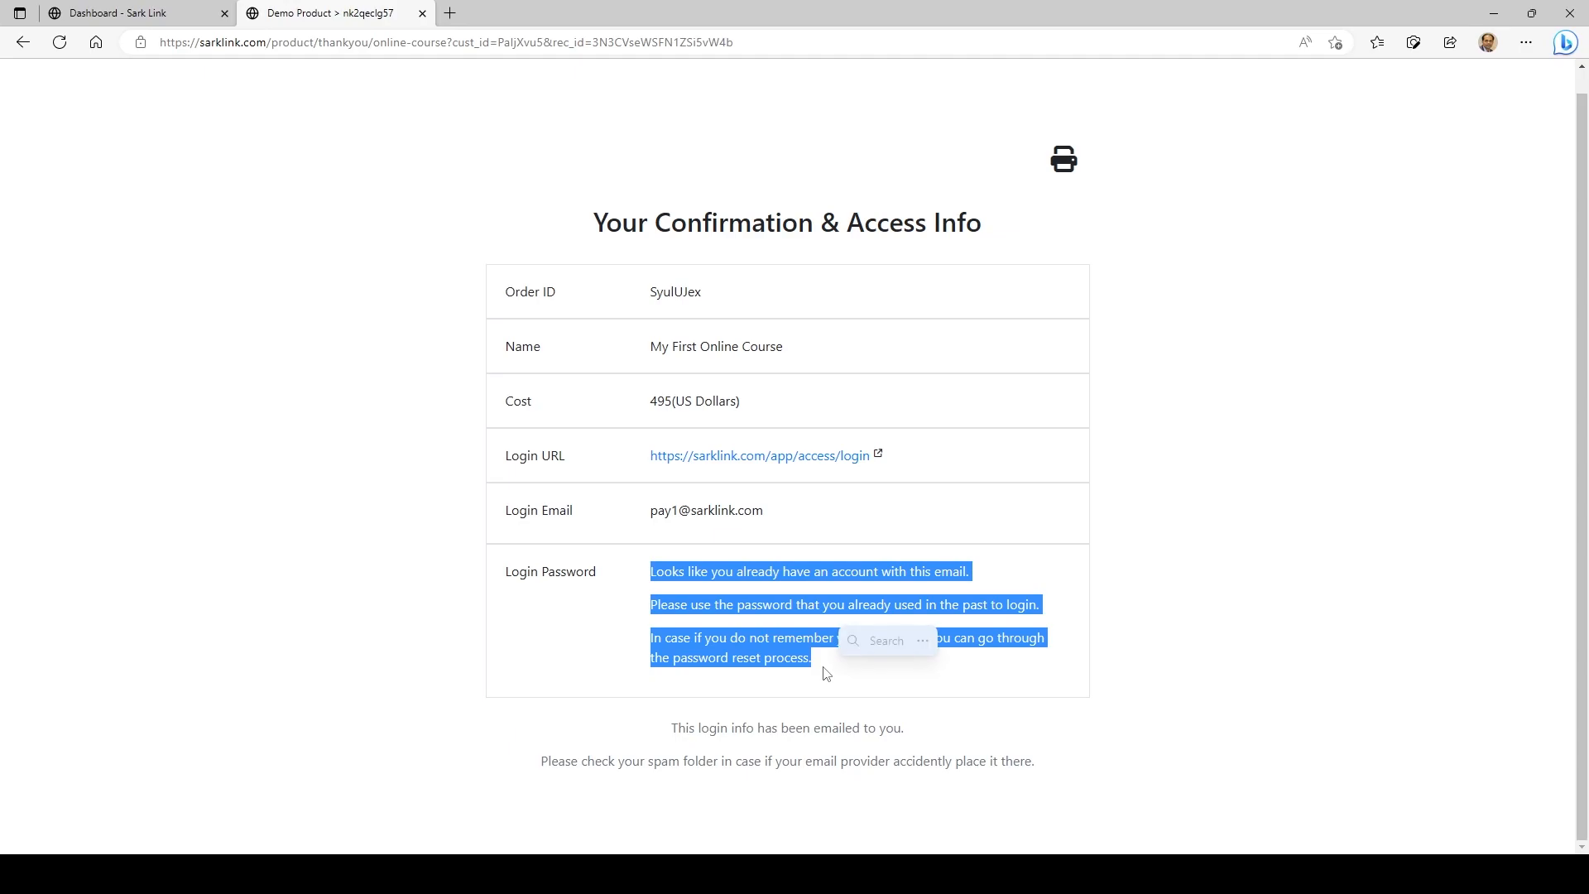
pyautogui.click(738, 532)
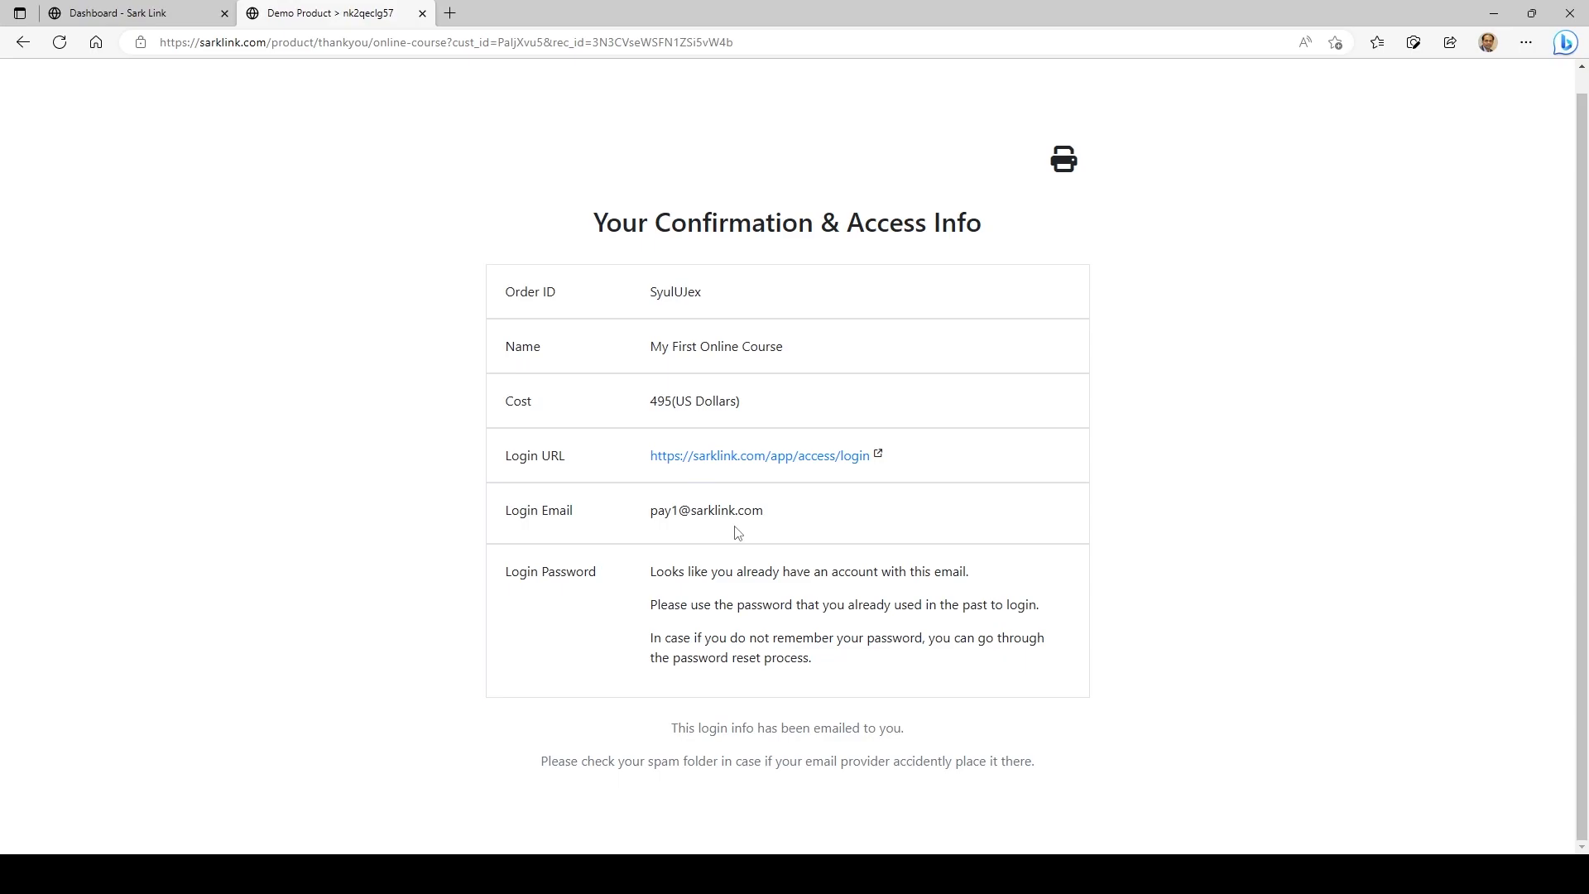
pyautogui.moveTo(762, 512); pyautogui.dragTo(653, 515)
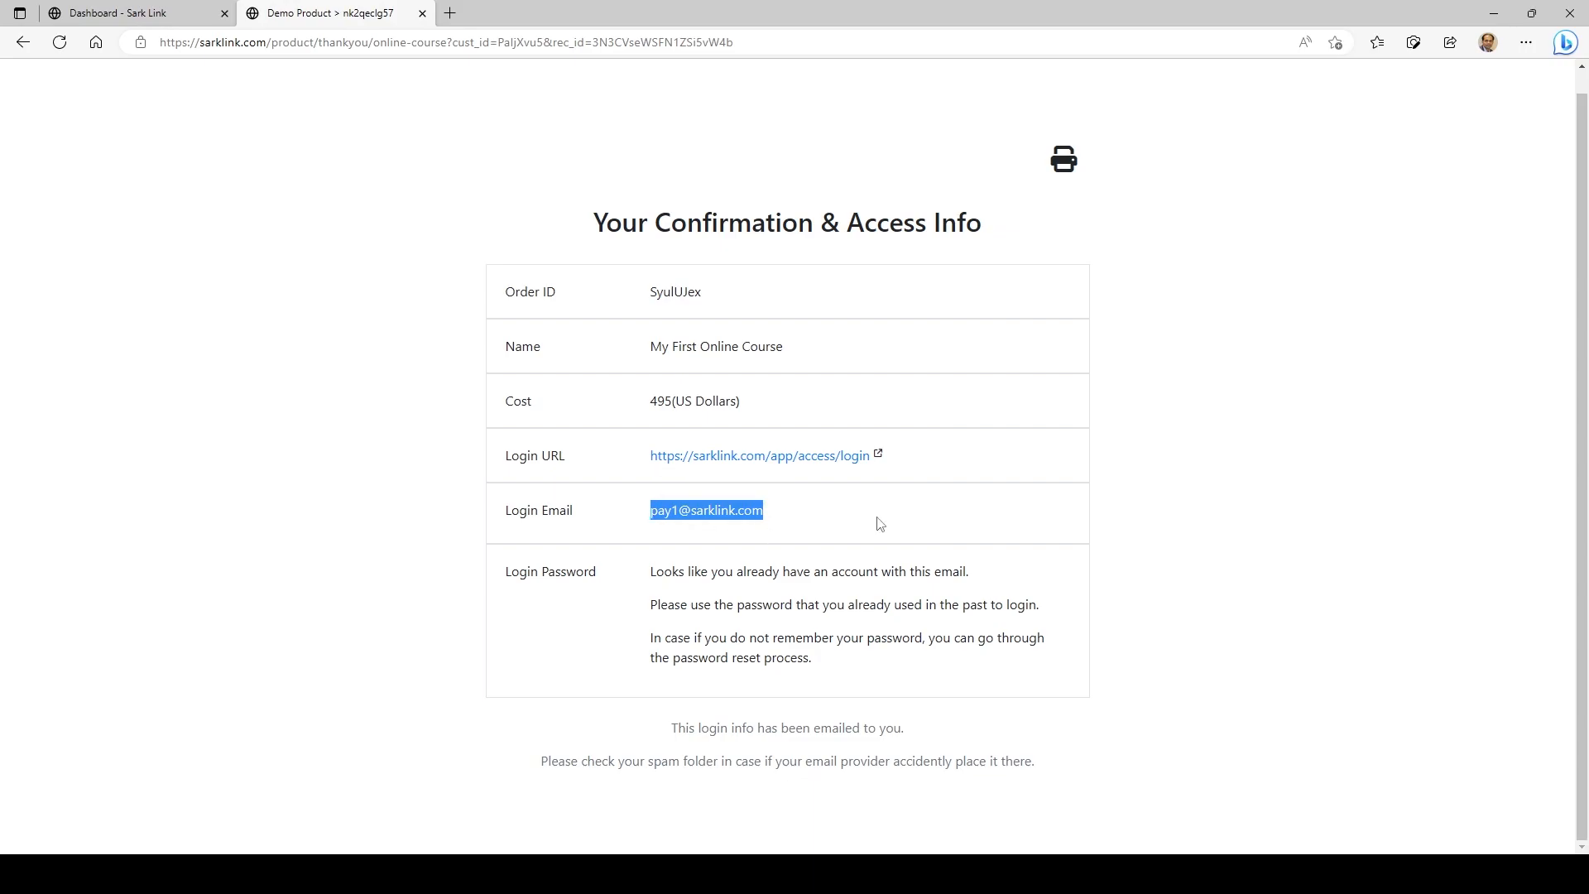
# Step: Open the customer login URL from the confirmation page and log out of the existing customer session
pyautogui.click(836, 466)
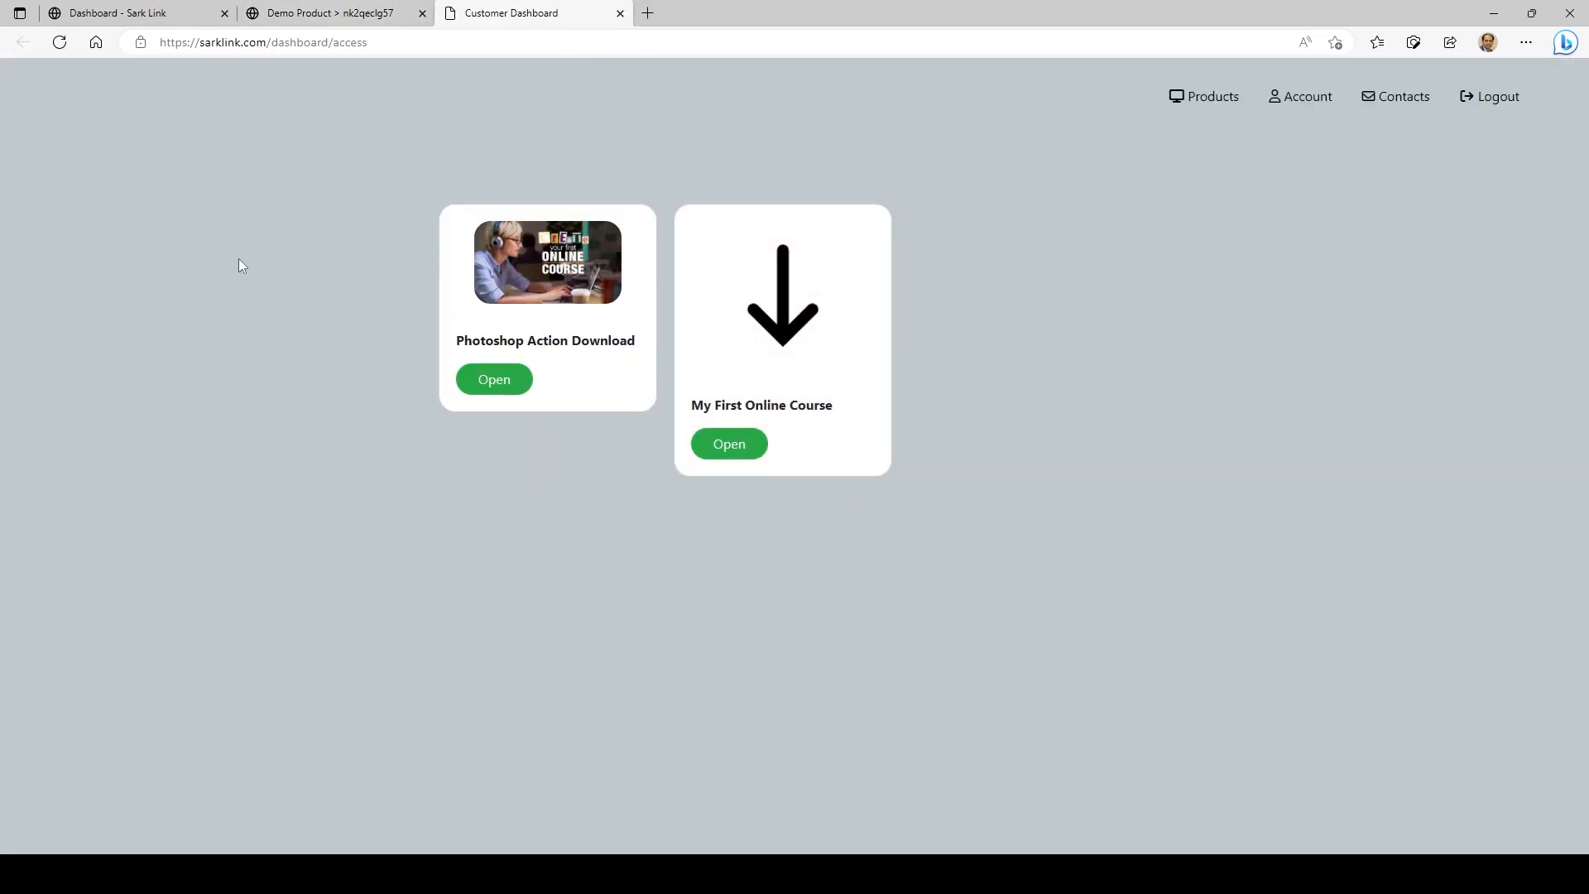
pyautogui.click(1513, 106)
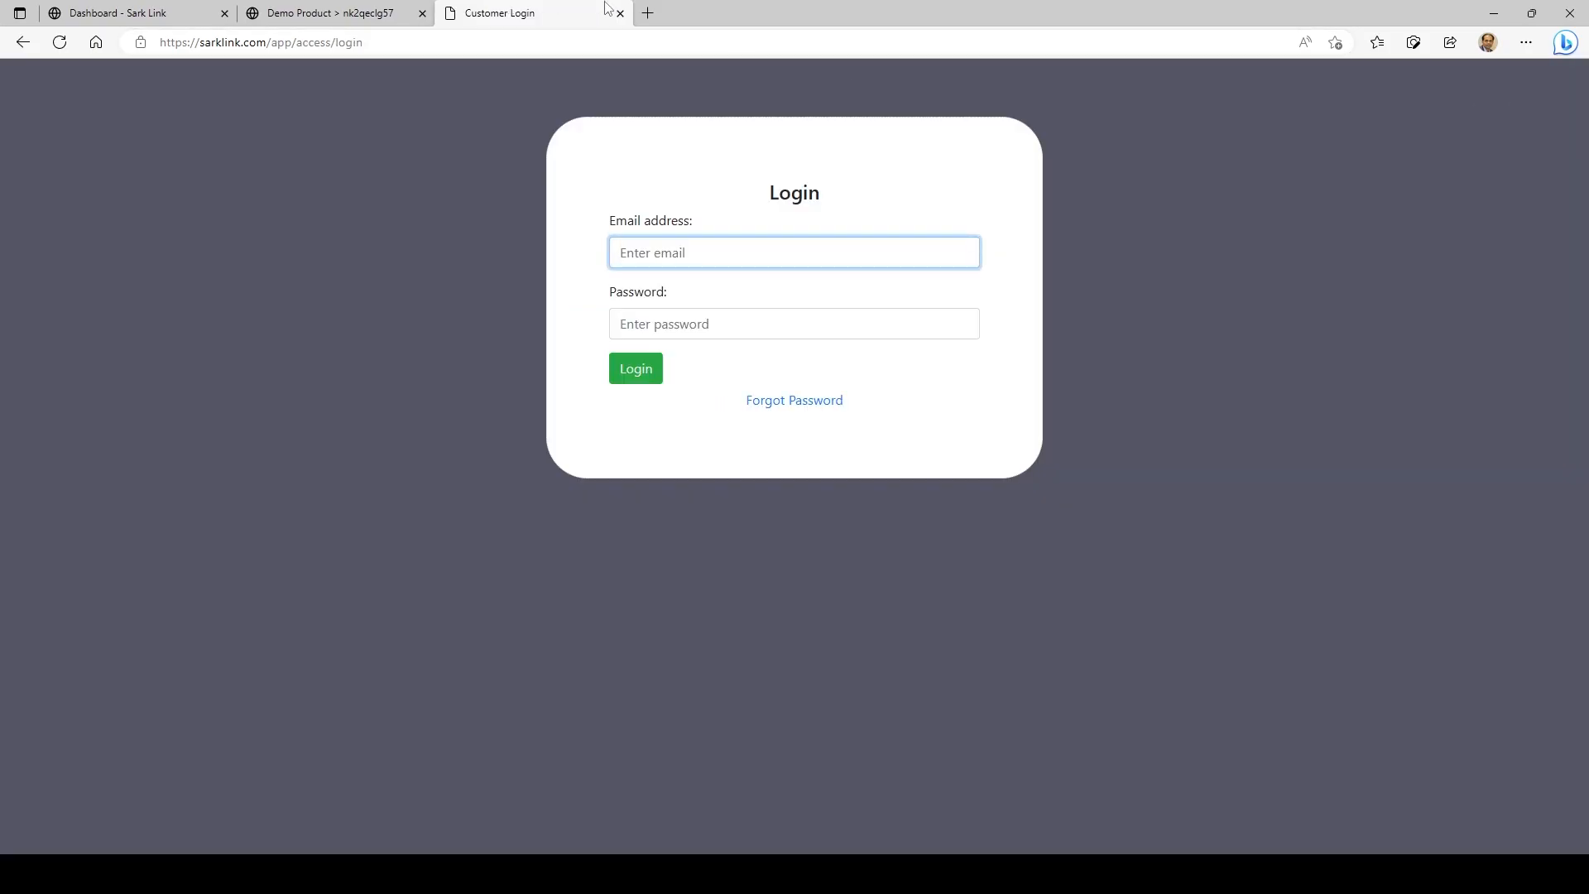
# Step: Reopen the customer login page from the order confirmation and fill in the customer's e-mail and account password
pyautogui.click(620, 13)
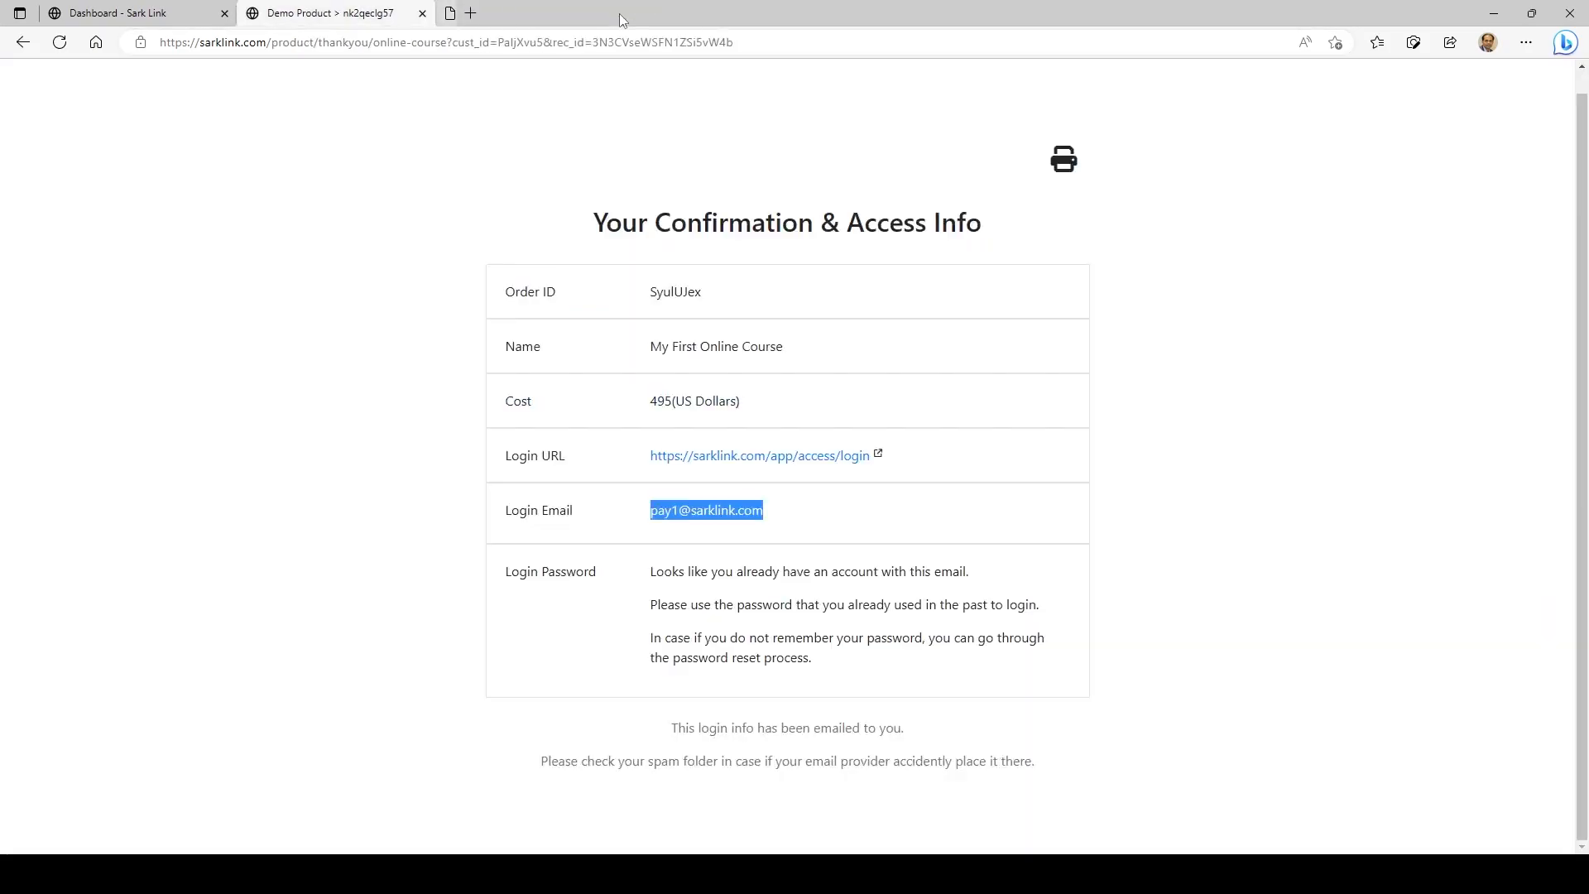
pyautogui.click(809, 456)
pyautogui.press('Down')
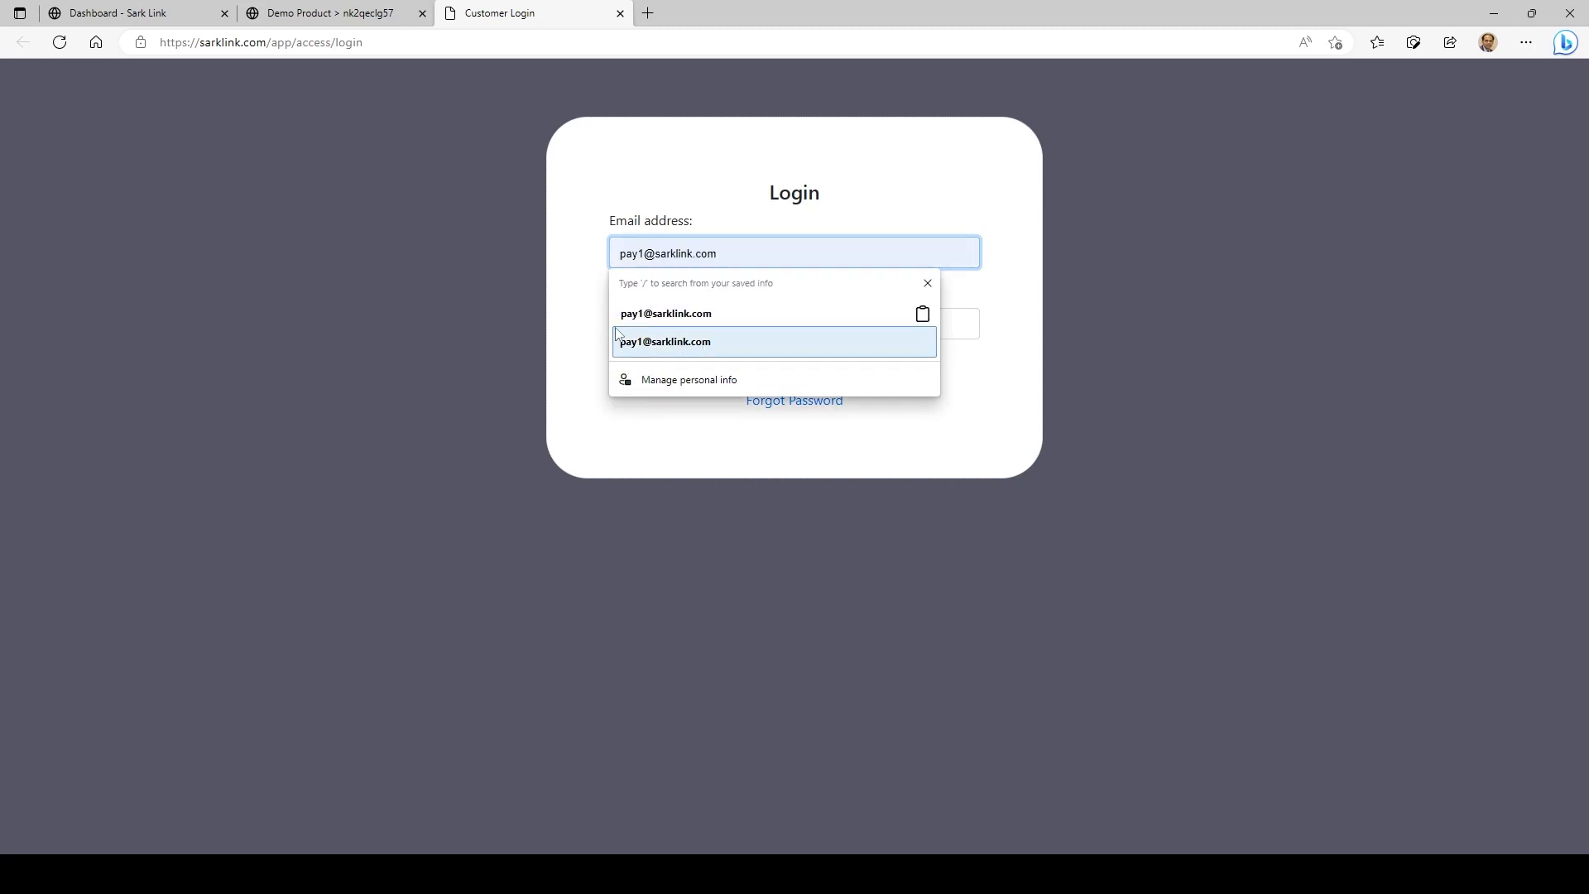
pyautogui.click(771, 321)
pyautogui.click(770, 323)
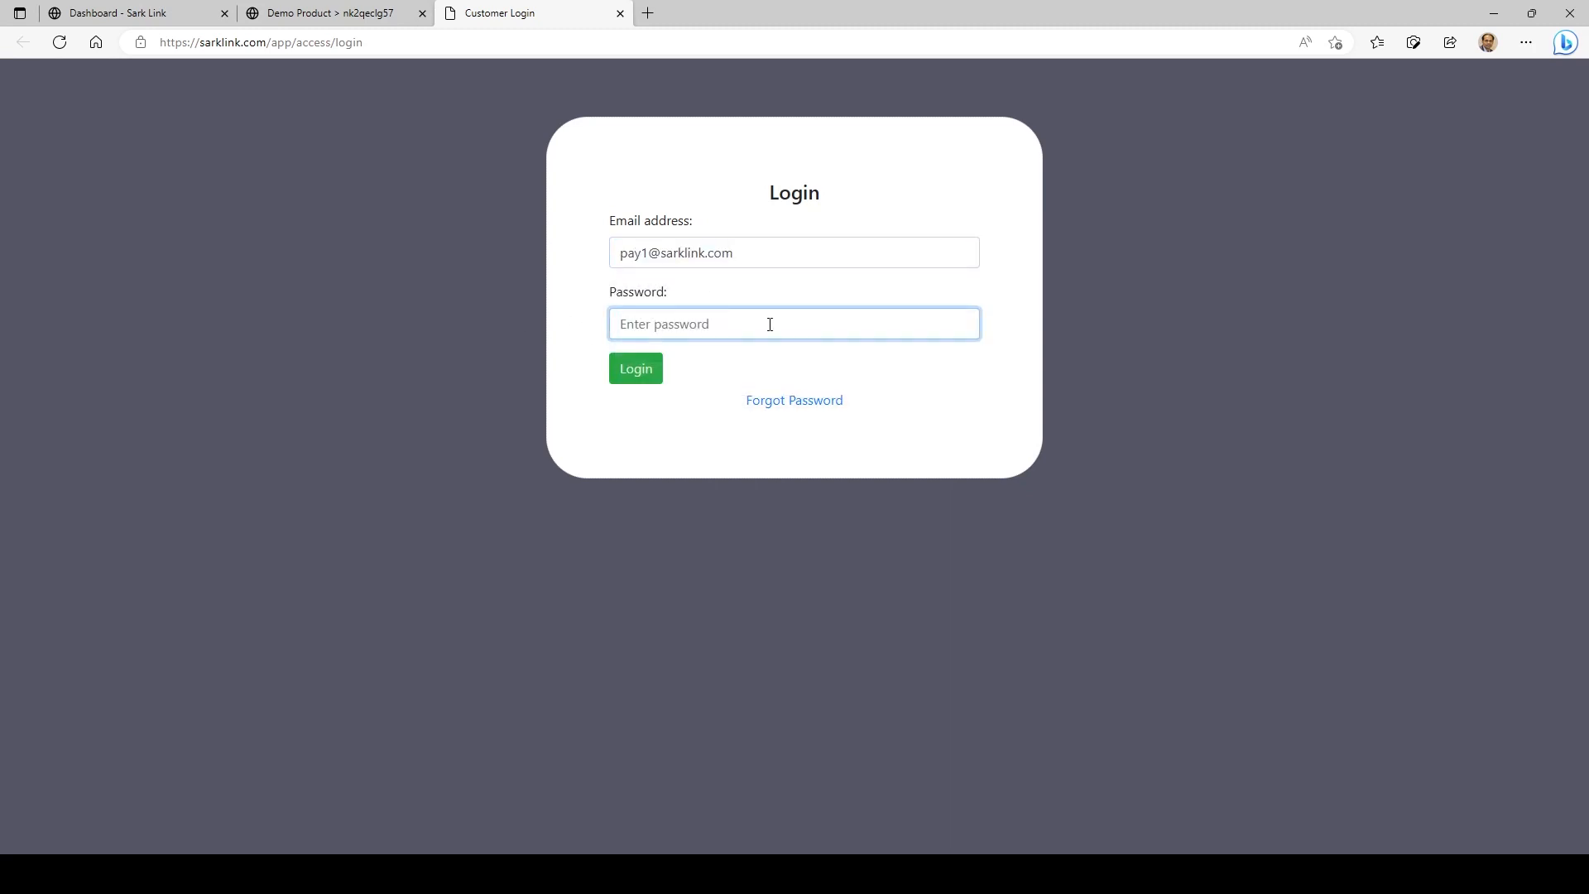
pyautogui.write('*******')
pyautogui.click(633, 382)
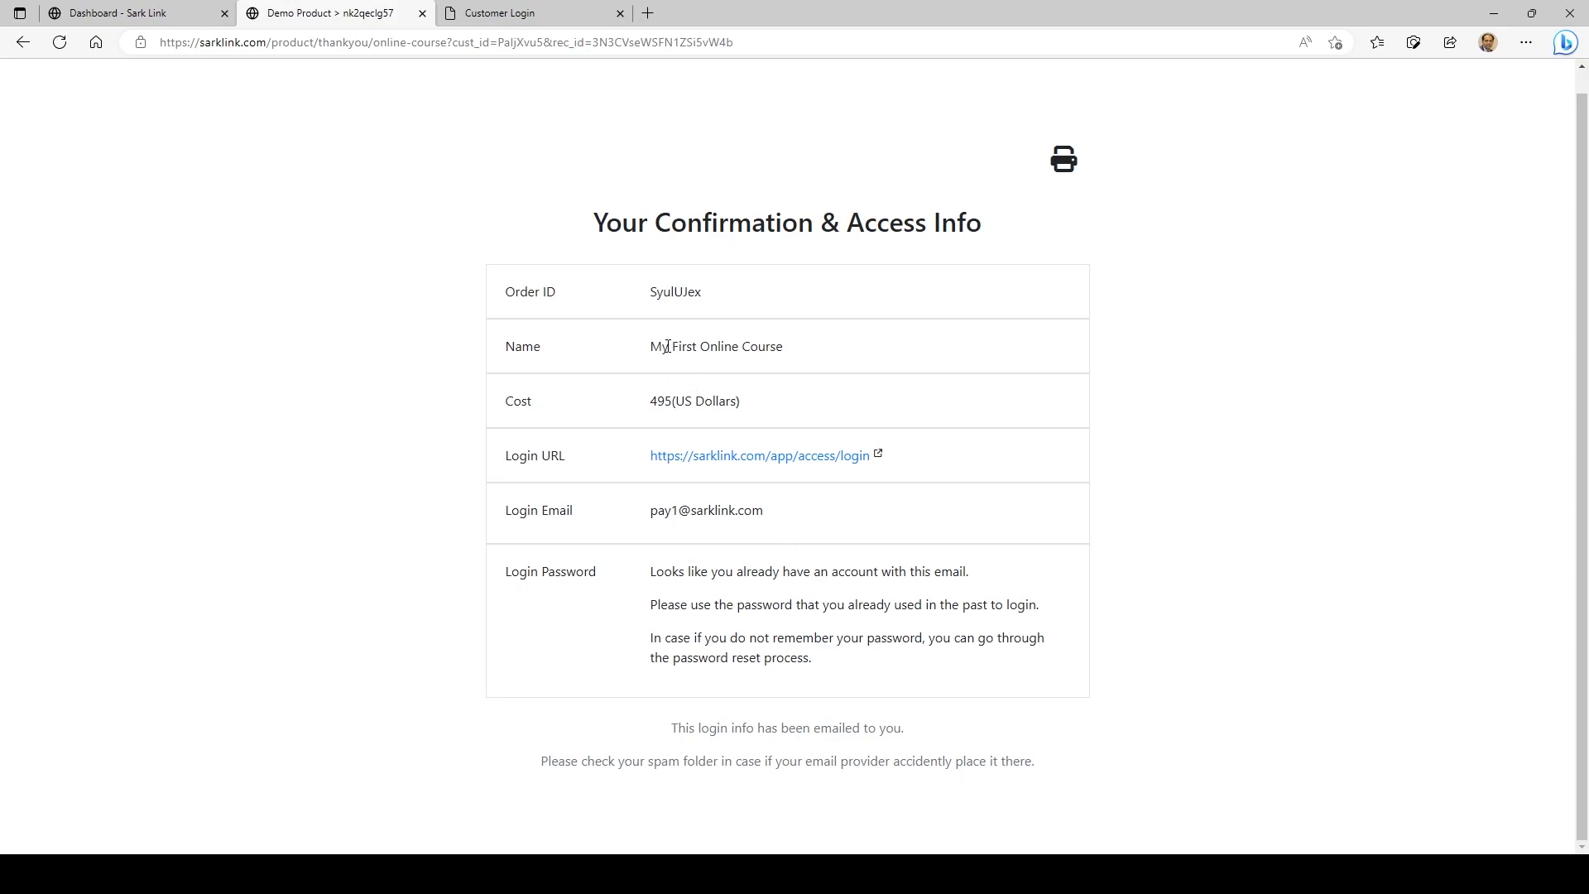
# Step: Check the course cost on the order confirmation page, then submit the customer login
pyautogui.moveTo(652, 401); pyautogui.dragTo(737, 411)
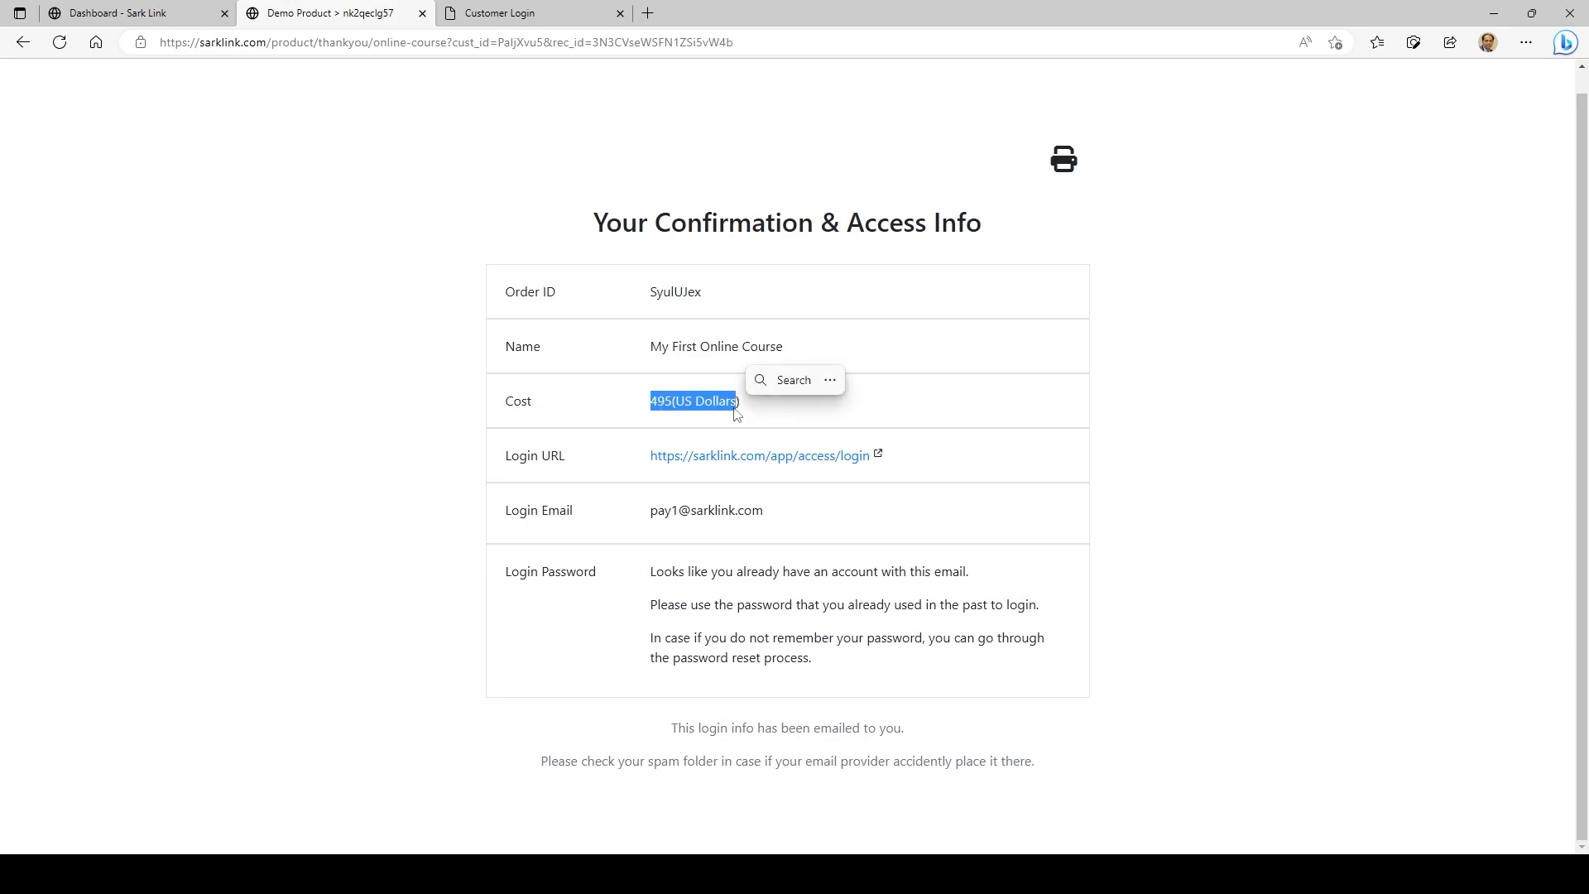
pyautogui.click(793, 414)
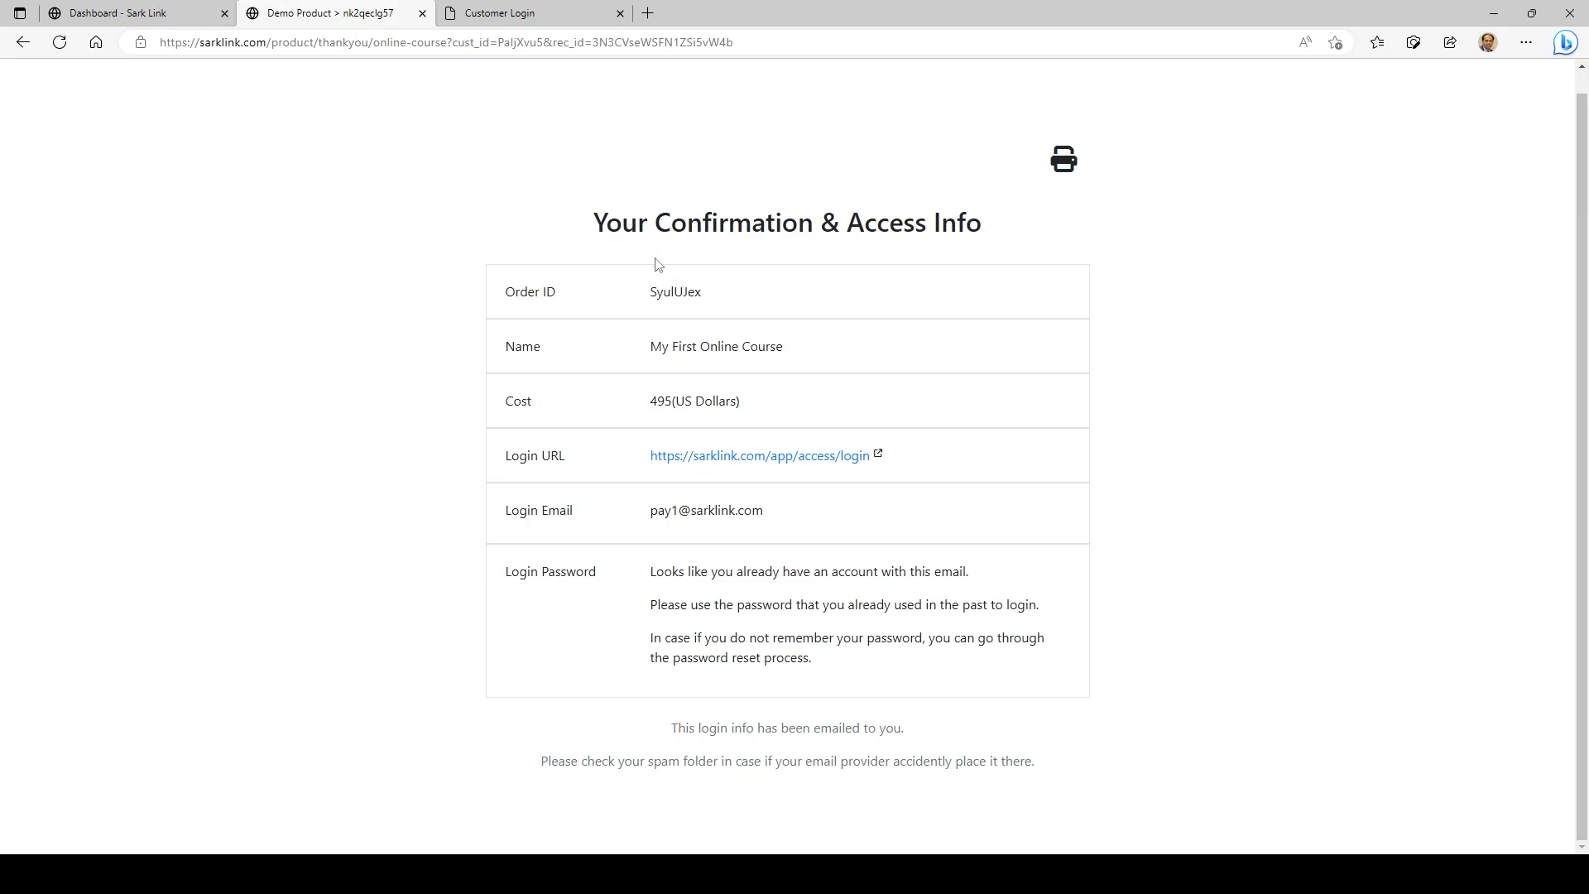
pyautogui.click(527, 12)
pyautogui.click(634, 371)
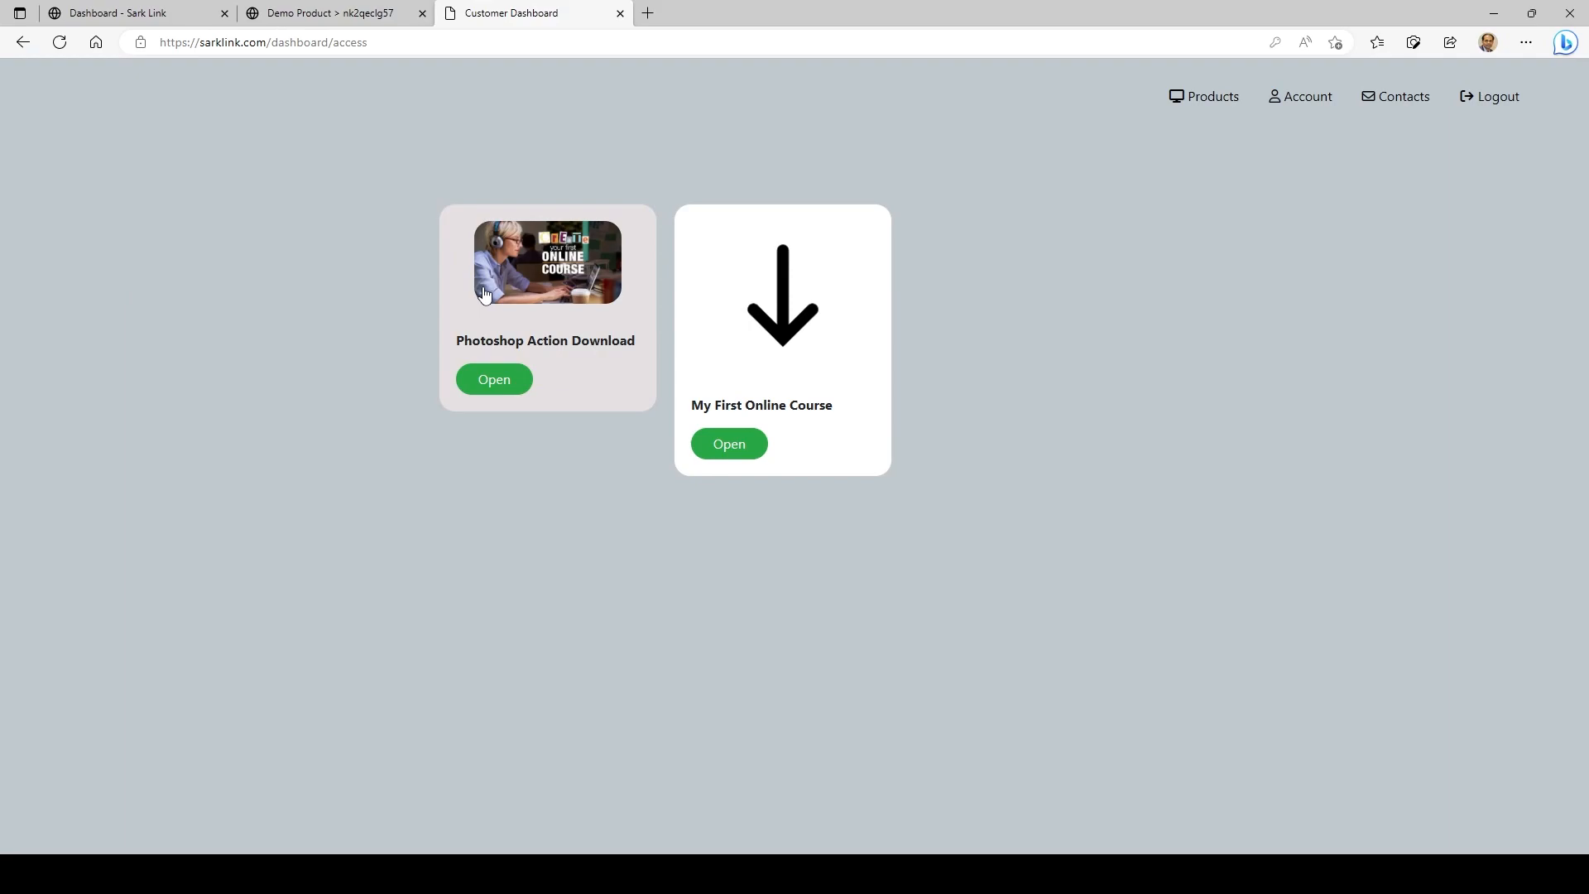
# Step: Preview the Second Video lecture of My First Online Course and return to the customer dashboard
pyautogui.click(812, 273)
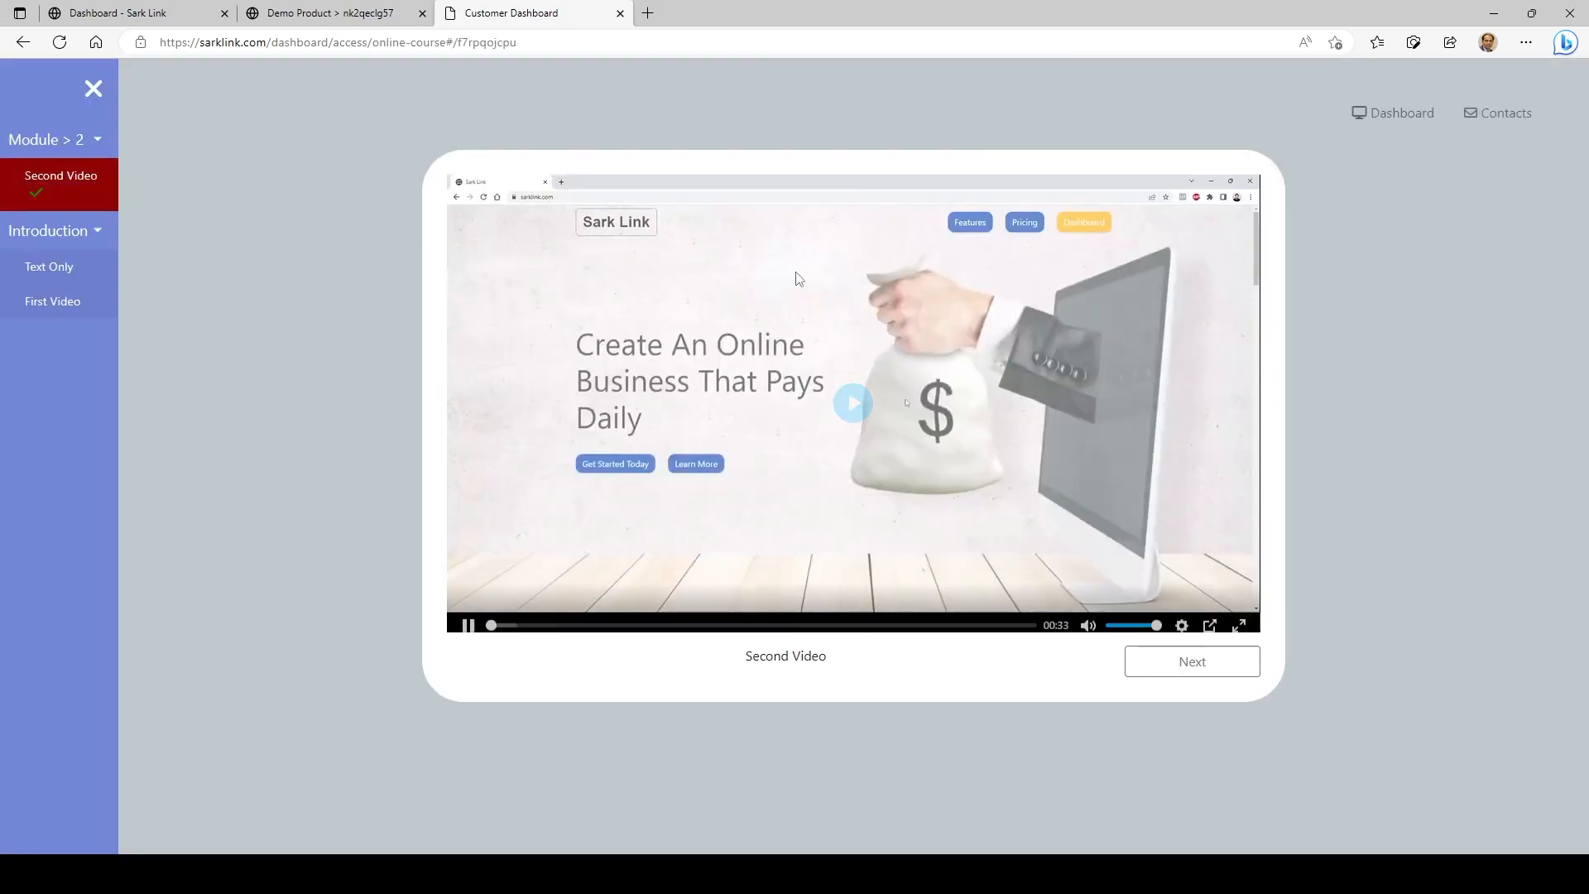
pyautogui.click(791, 461)
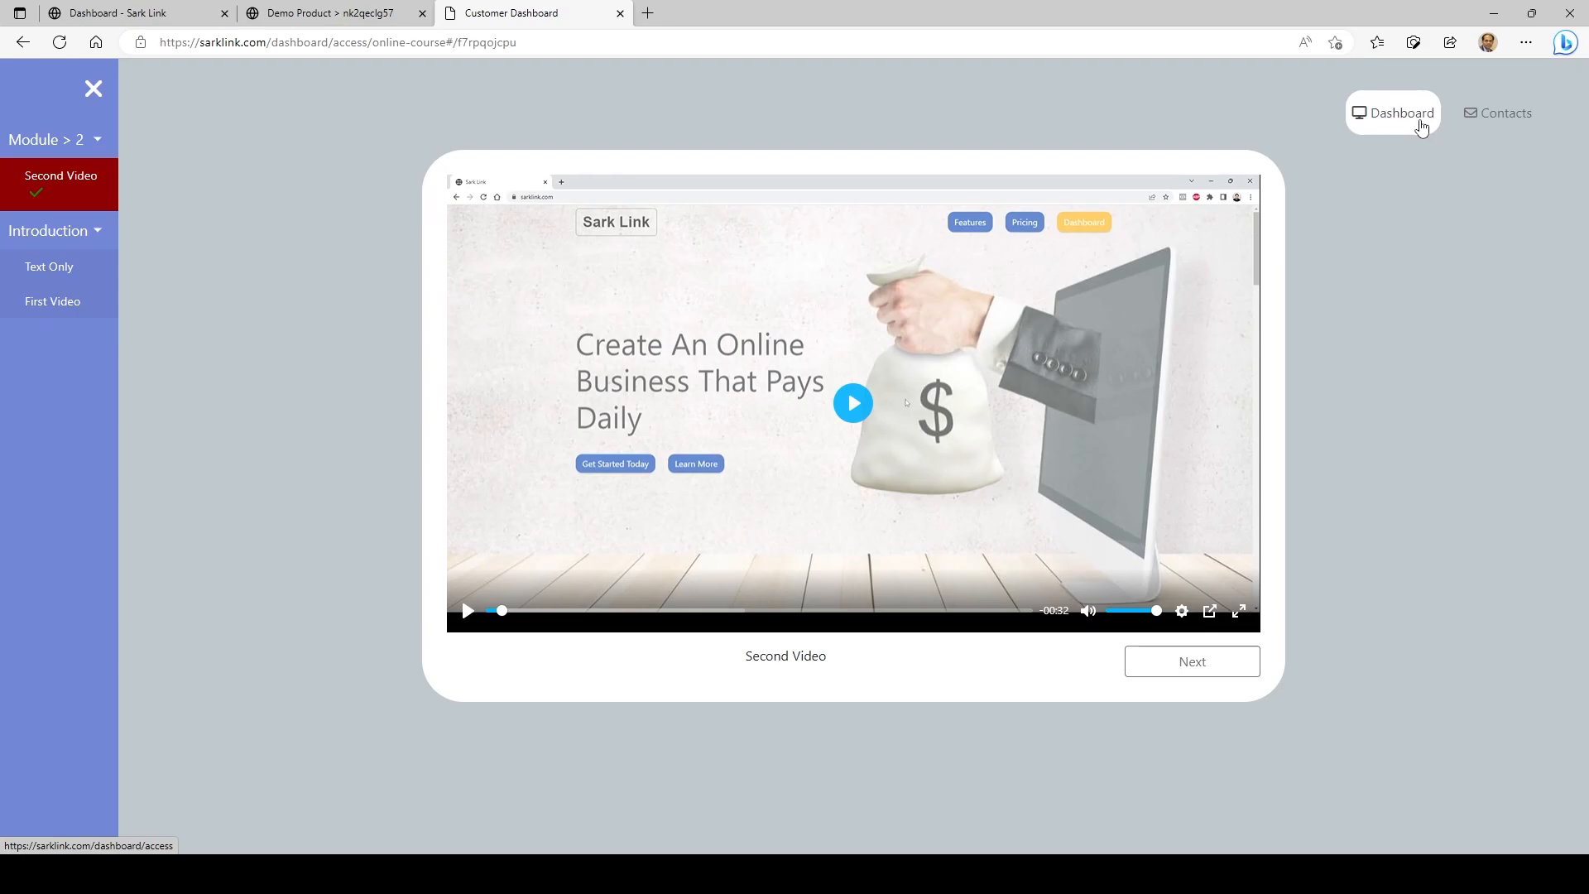
pyautogui.click(1419, 122)
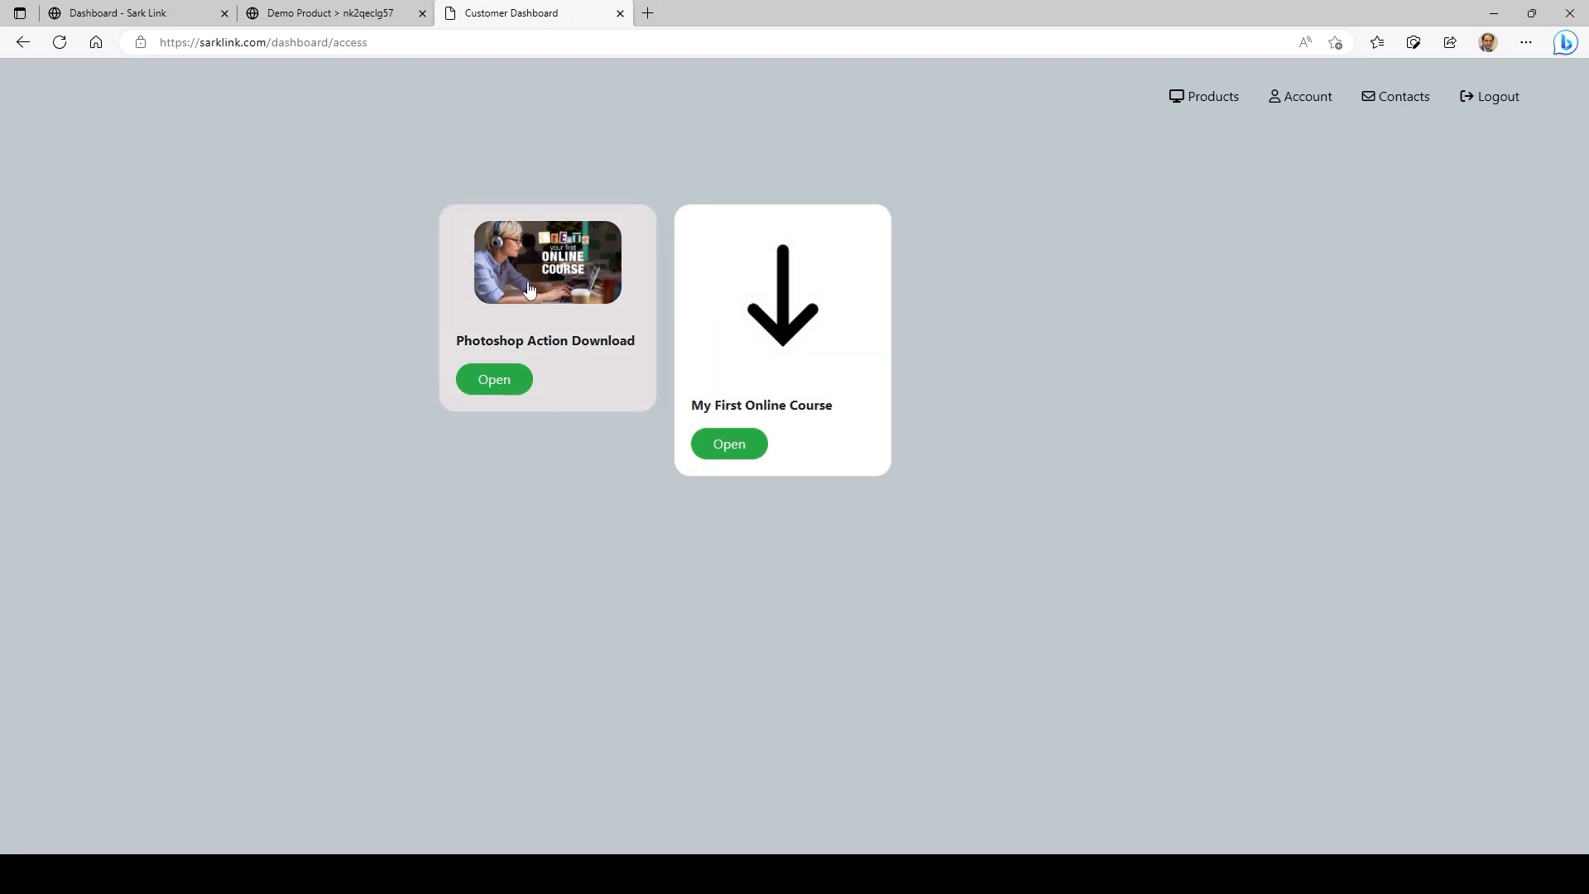
# Step: Reopen My First Online Course, pause the Second Video lecture and collapse the module list
pyautogui.click(753, 295)
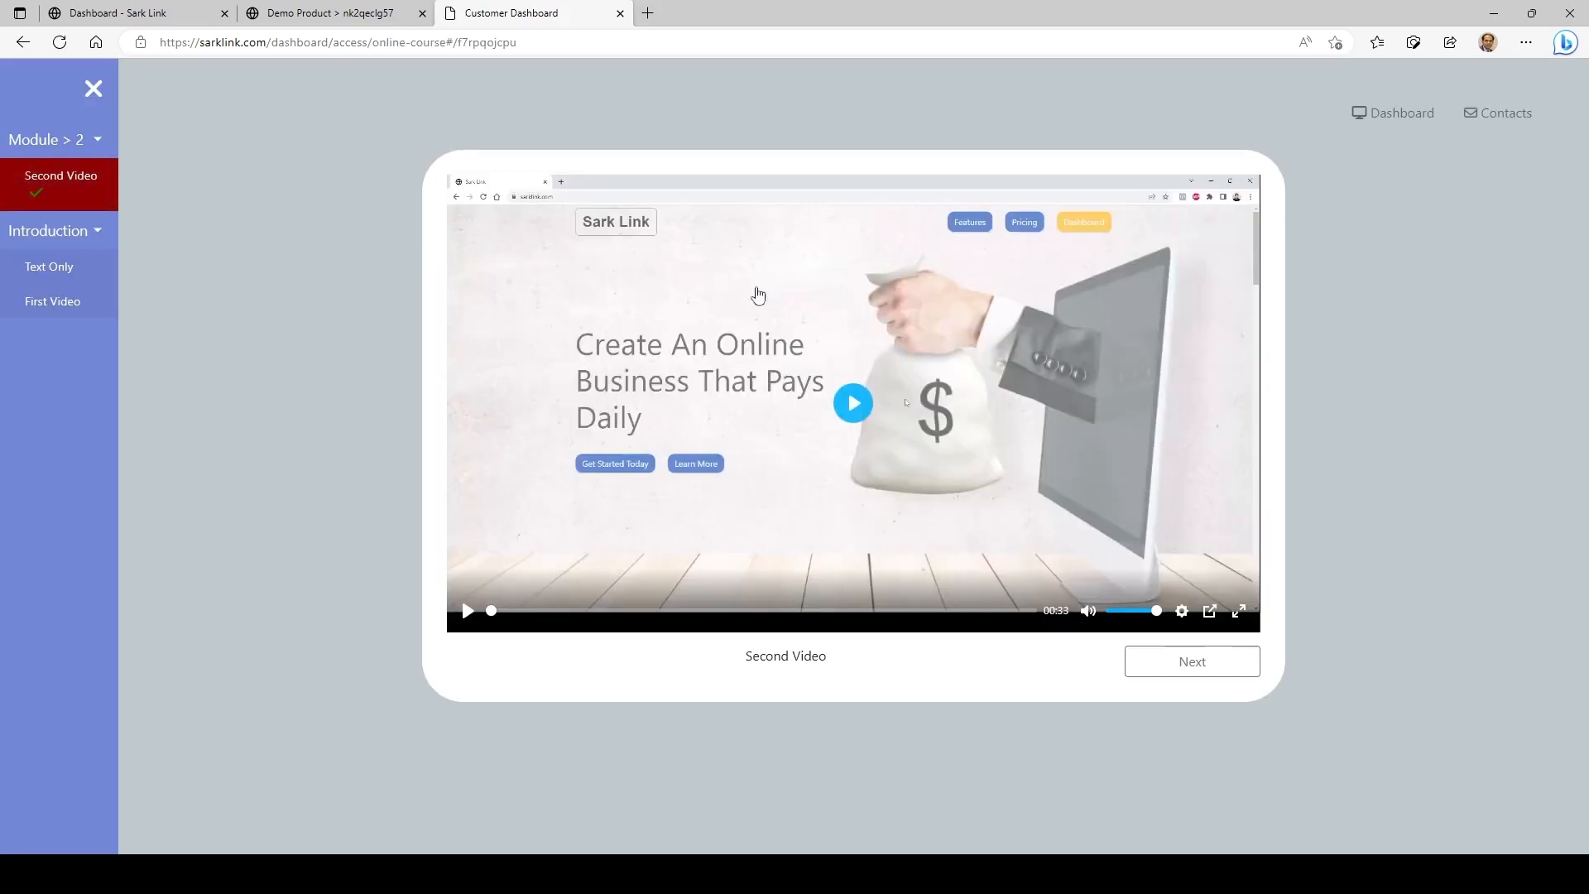
pyautogui.click(751, 296)
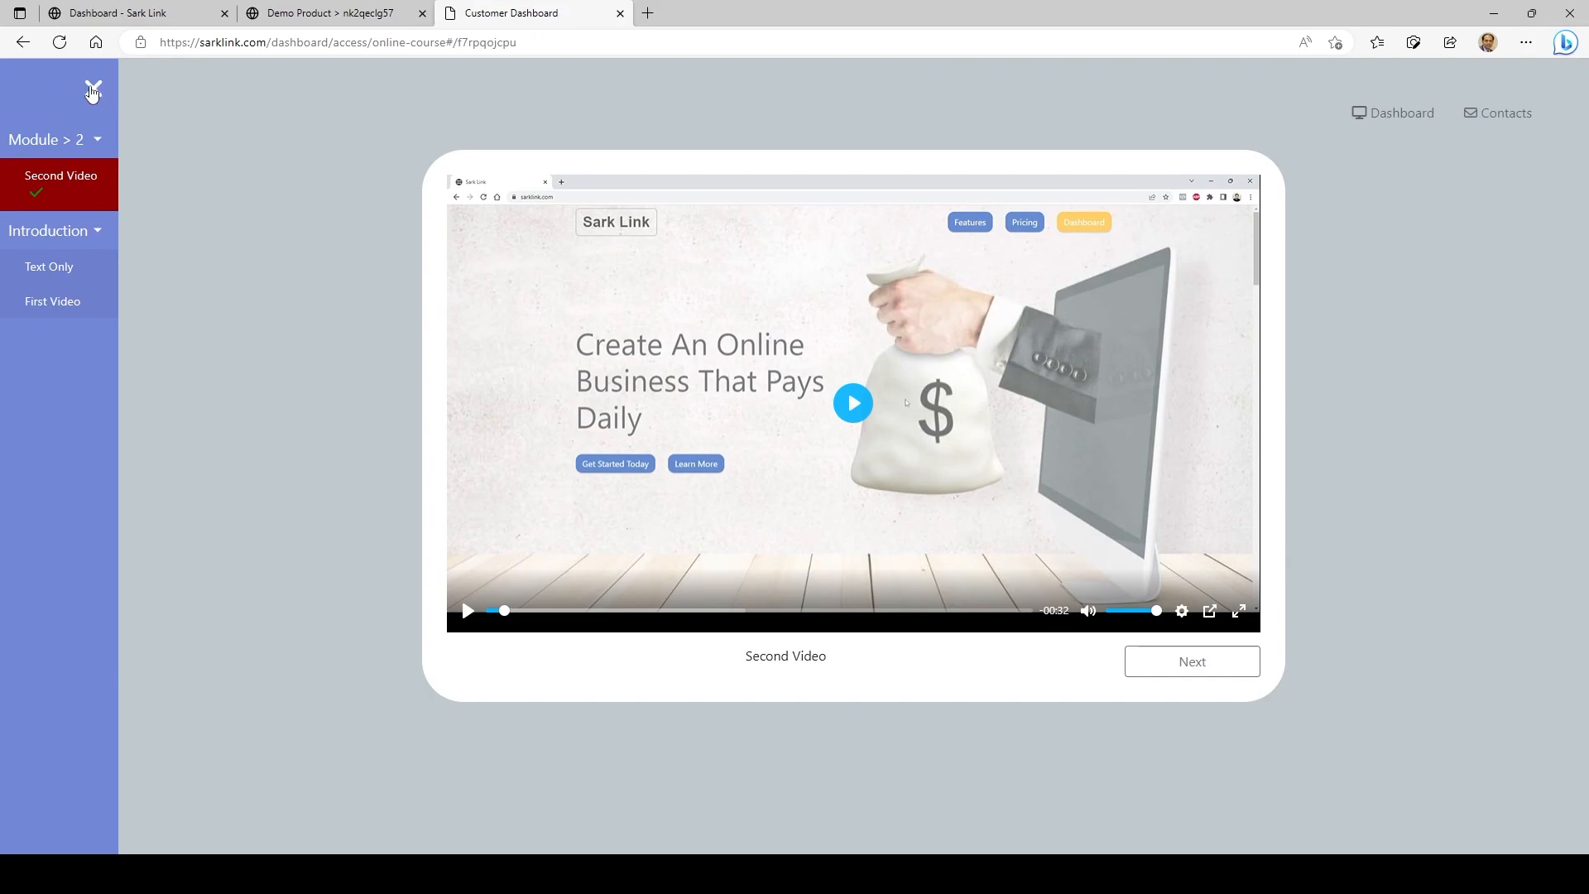
pyautogui.click(94, 89)
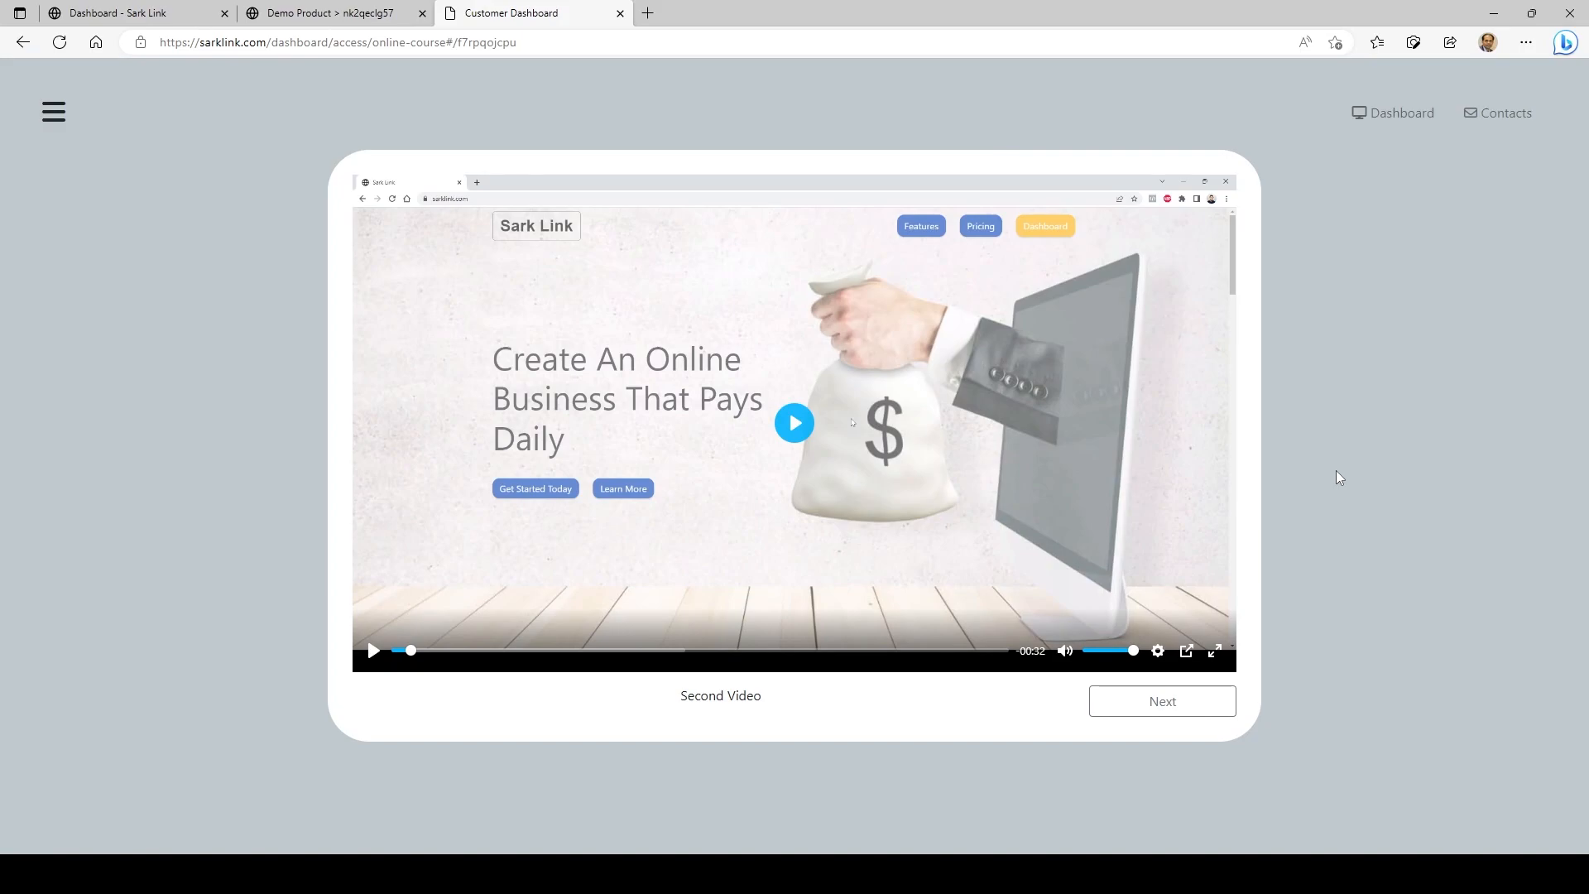
# Step: Advance through the course to read the Text Only lecture and preview the First Video lecture, pausing its playback
pyautogui.click(1176, 710)
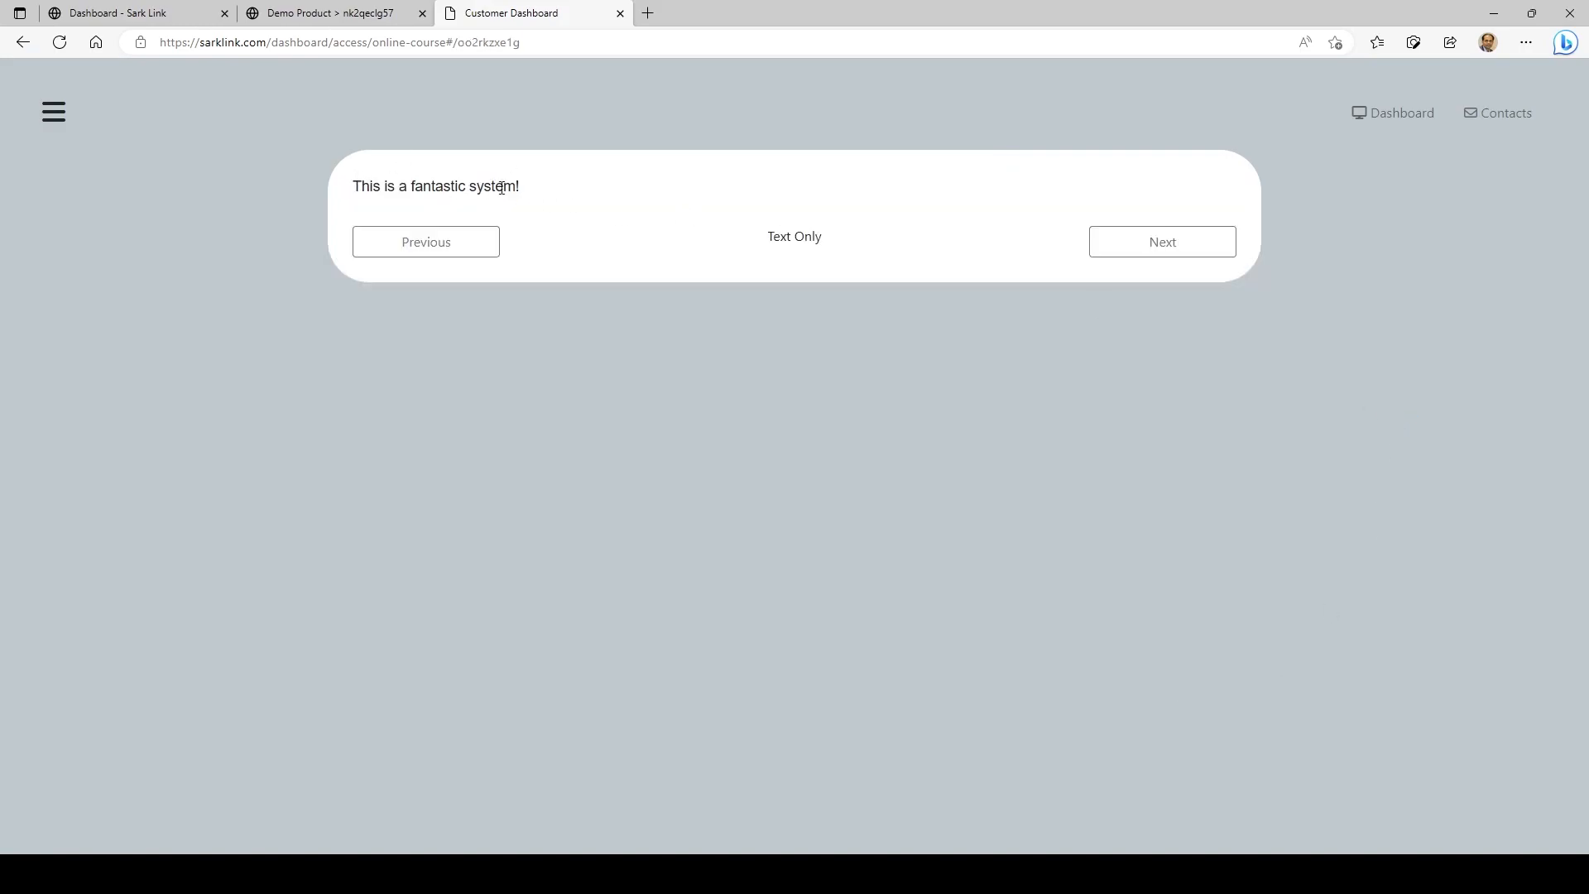
pyautogui.moveTo(846, 238); pyautogui.dragTo(751, 245)
pyautogui.moveTo(347, 186); pyautogui.dragTo(547, 205)
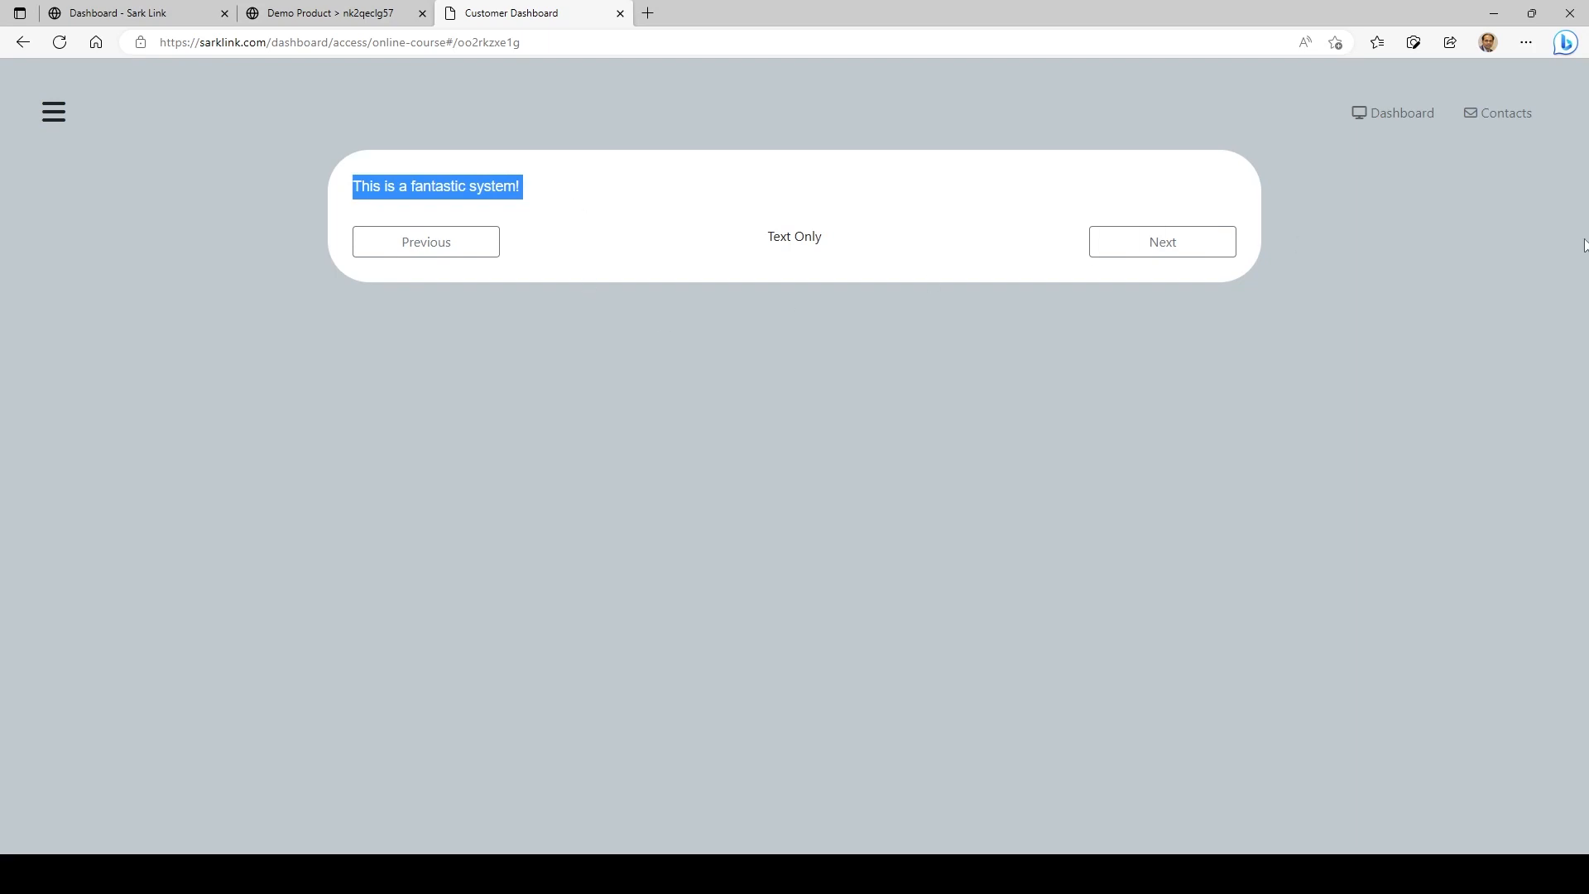
pyautogui.click(1197, 250)
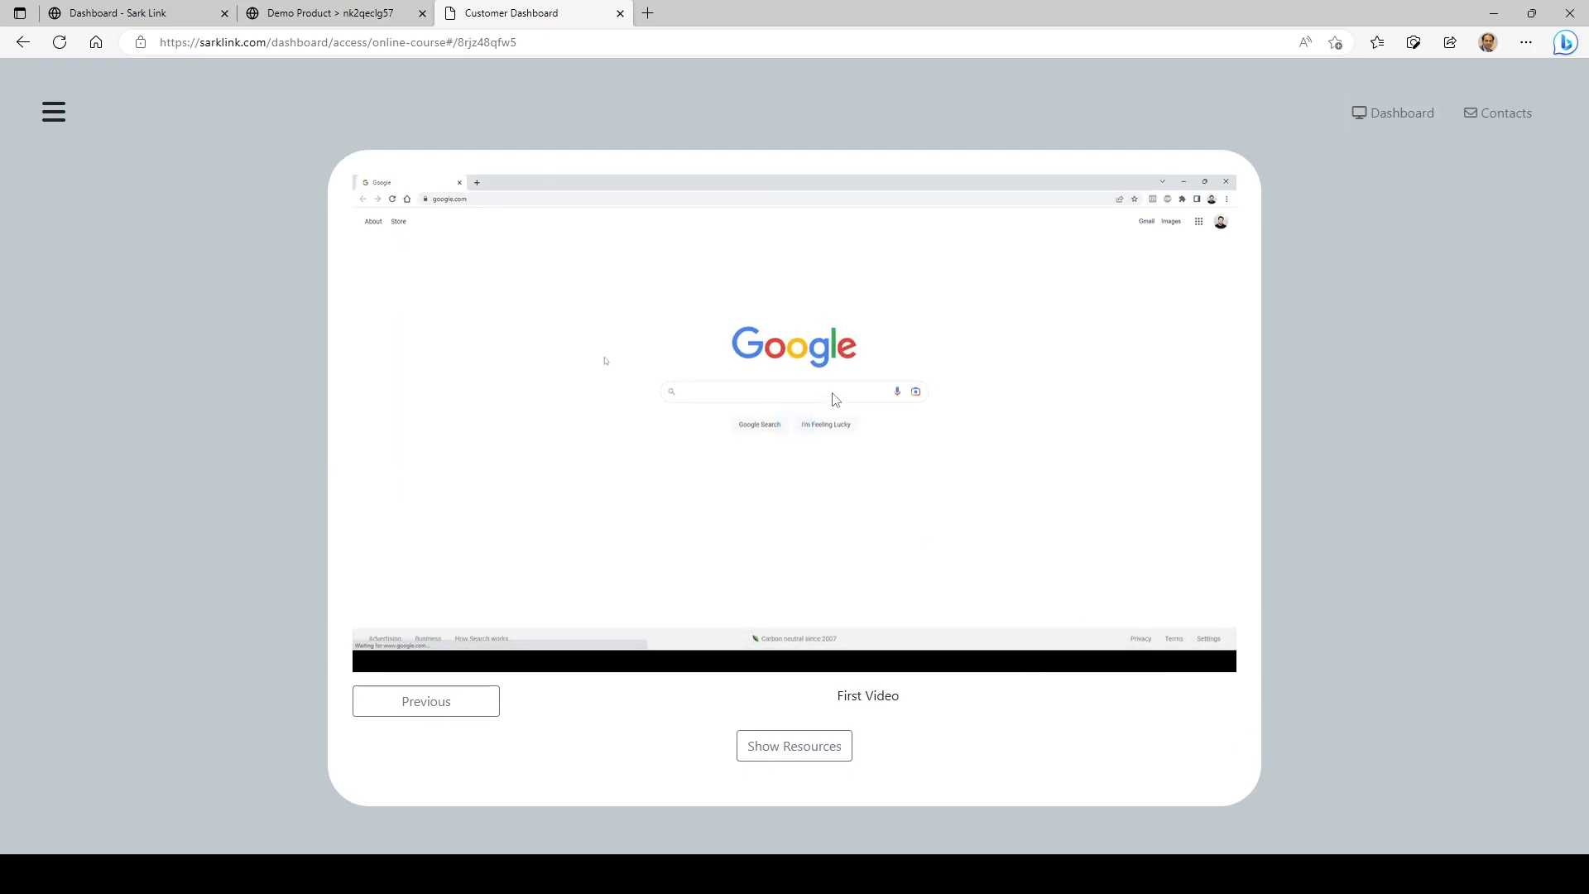
pyautogui.click(835, 399)
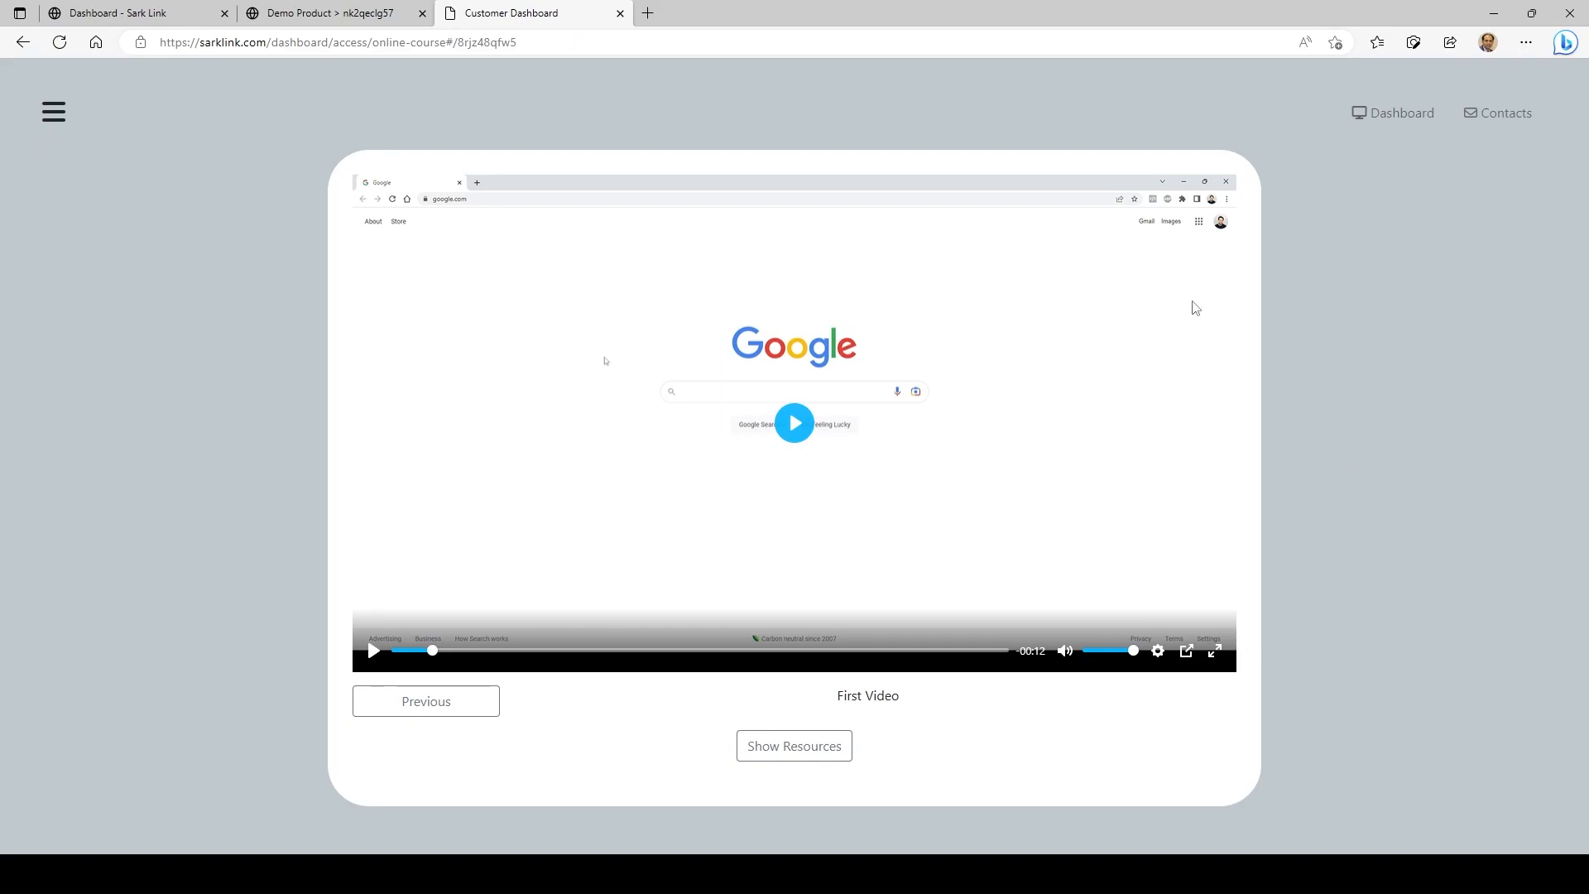
# Step: Switch to the product editor and examine the First Video lecture's resource notes in the Introduction module of the course assets
pyautogui.click(310, 14)
pyautogui.click(166, 12)
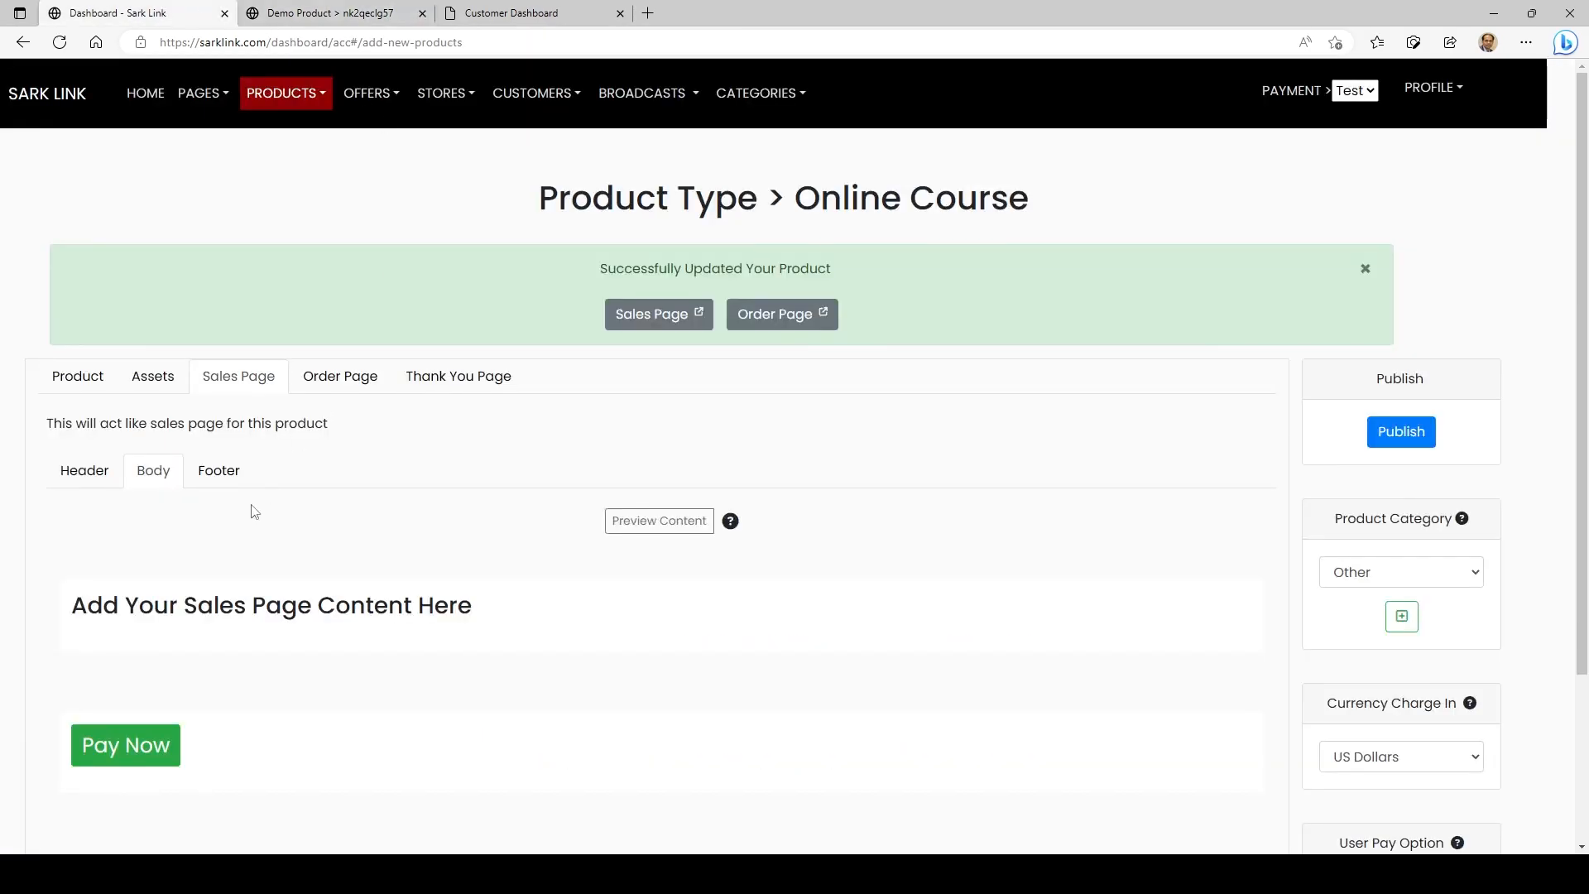
pyautogui.click(157, 374)
pyautogui.scroll(-3, 170, 365)
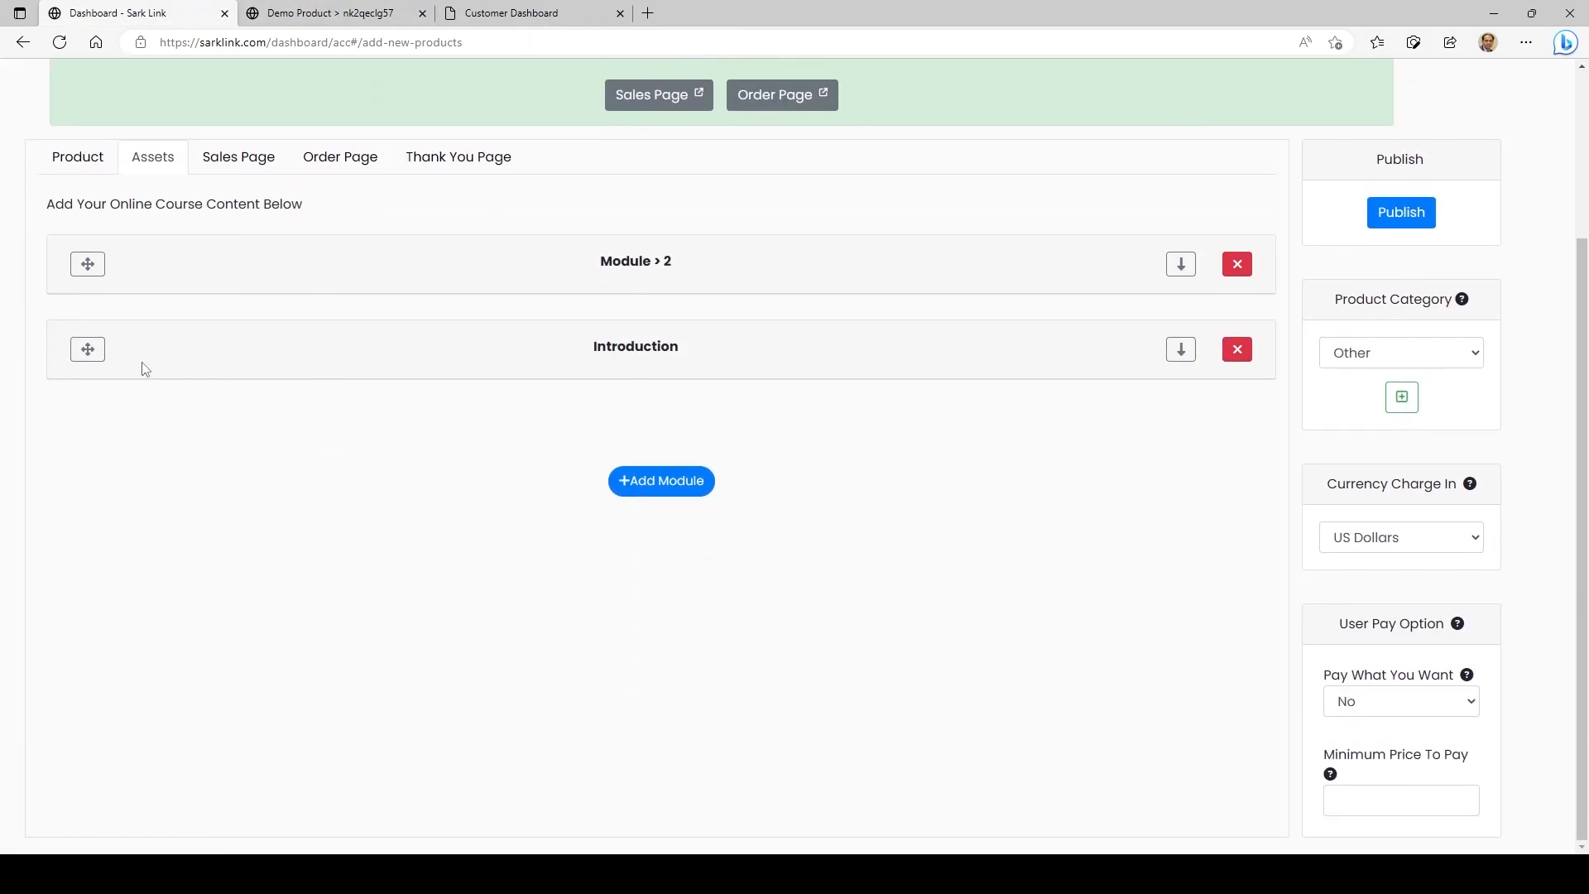
pyautogui.click(1181, 349)
pyautogui.scroll(-4, 331, 345)
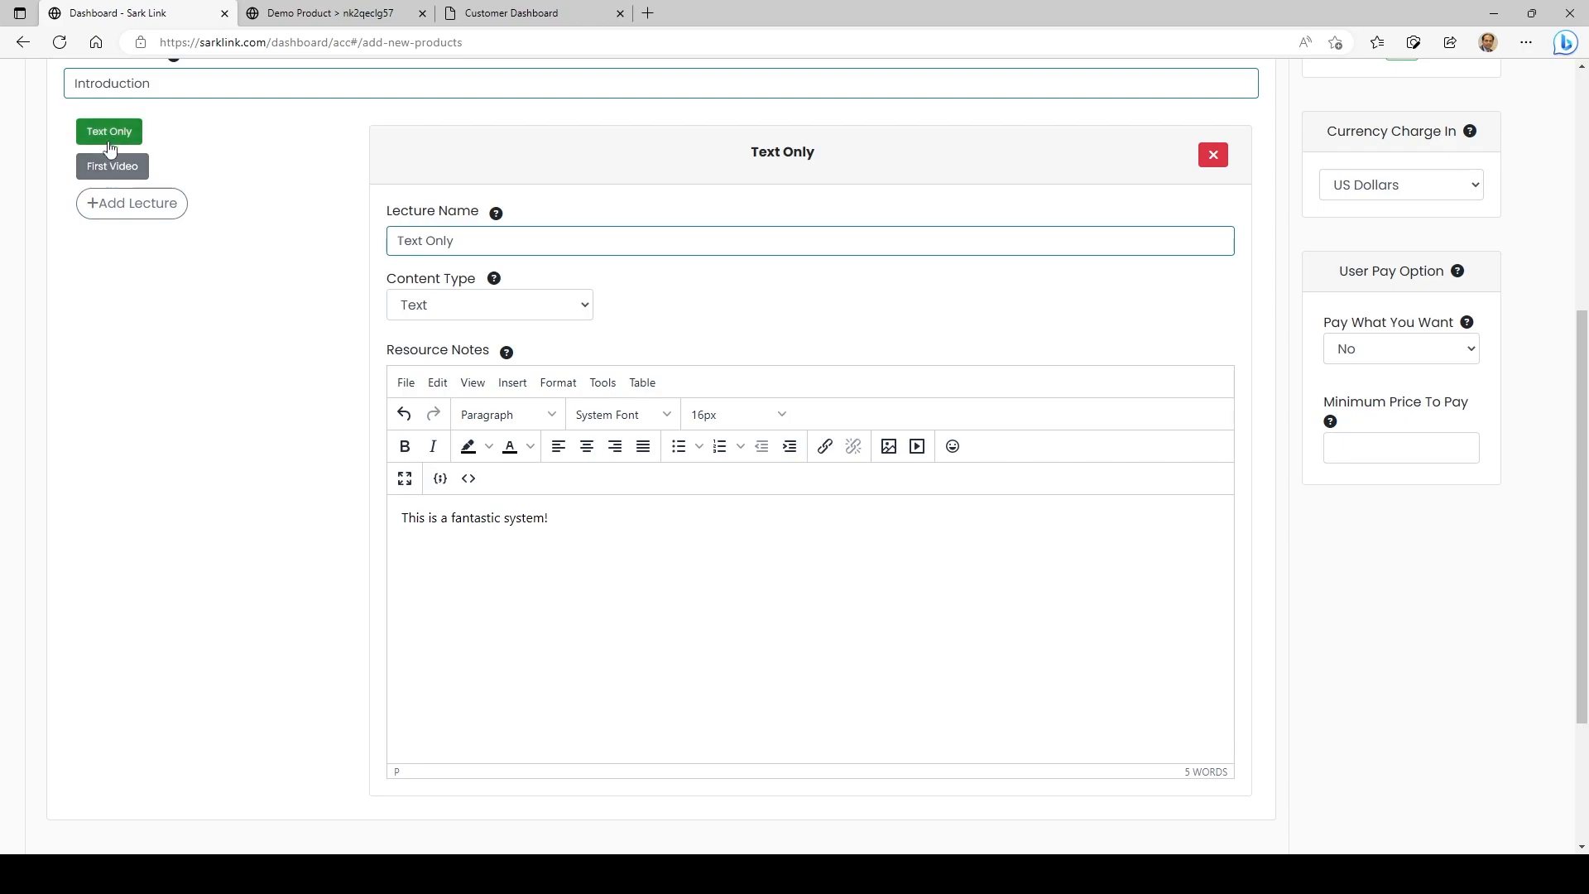
pyautogui.click(114, 169)
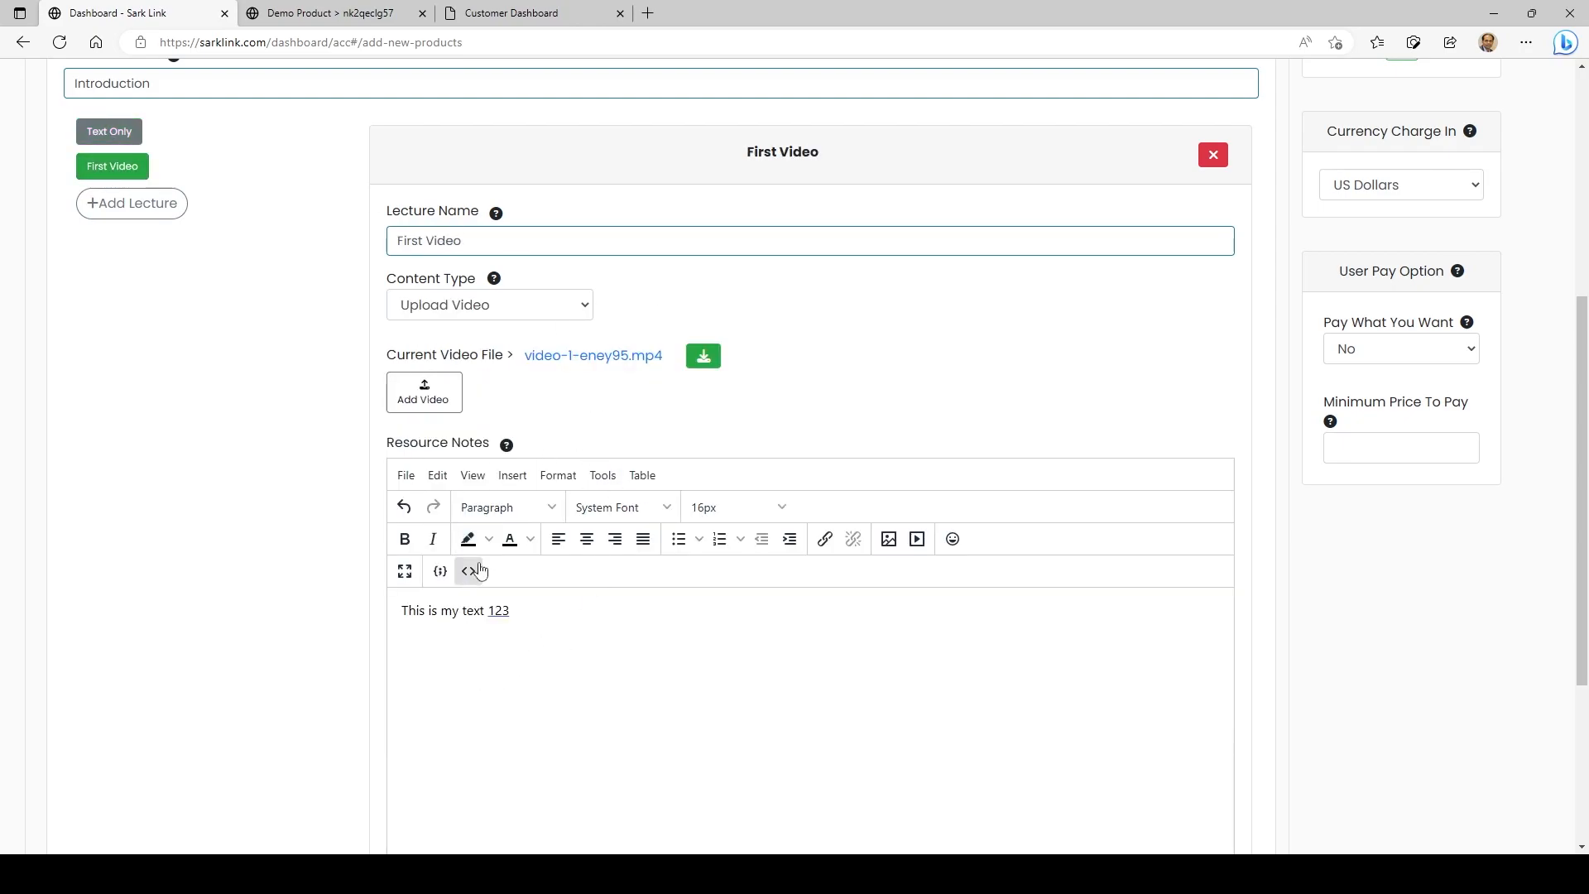
# Step: Return to the customer's course view, show the First Video lecture's resources to check the note text, and hide them again
pyautogui.hotkey('ctrl', '3')
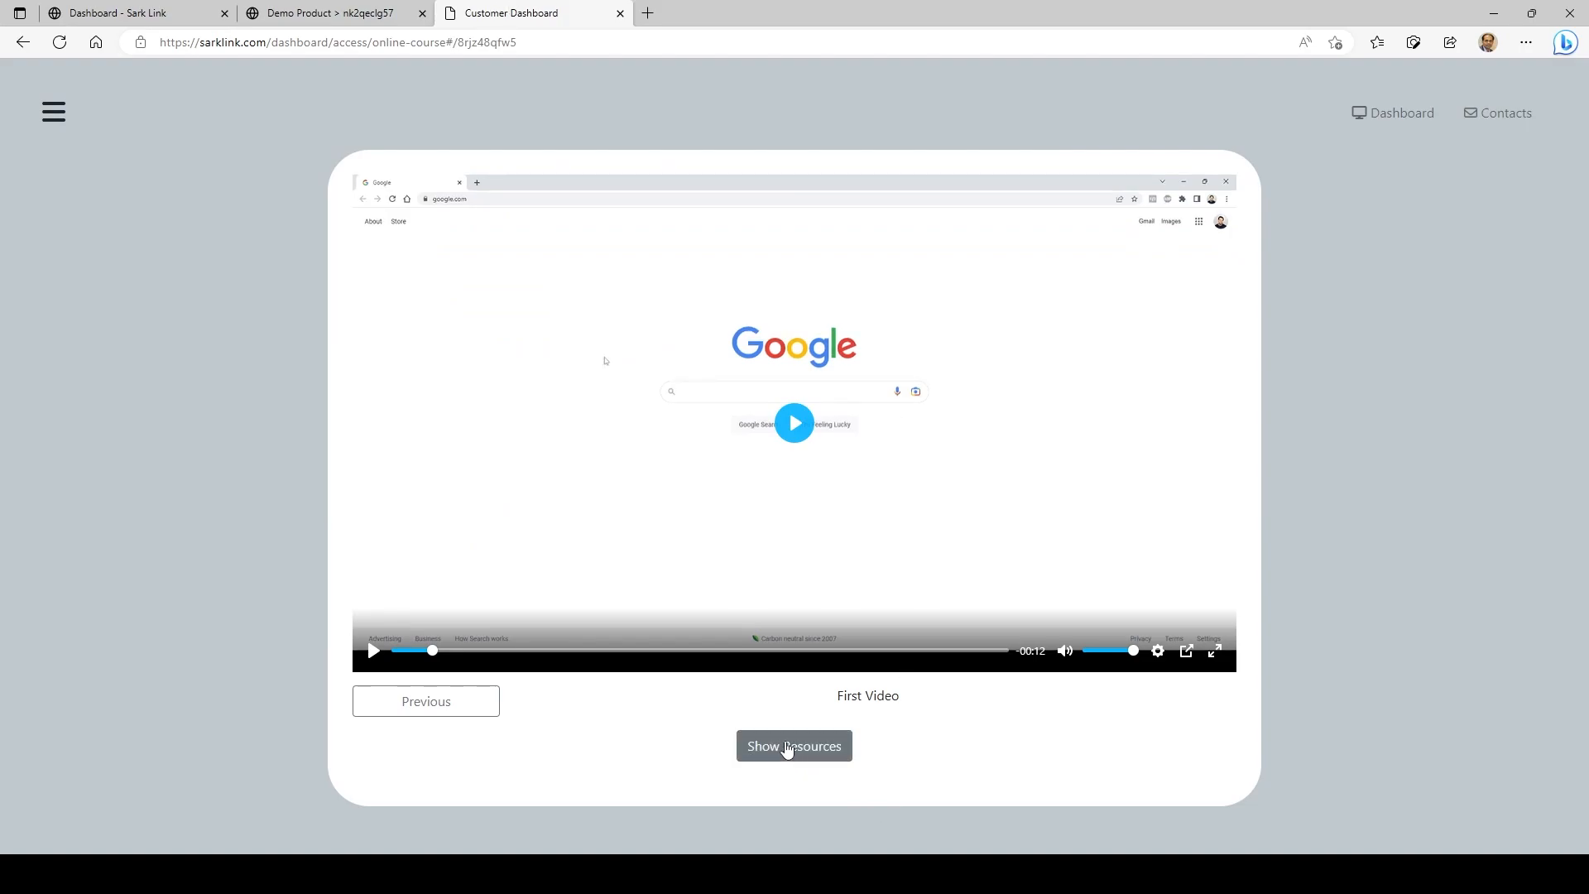
pyautogui.click(787, 749)
pyautogui.scroll(-1, 1318, 540)
pyautogui.moveTo(500, 781); pyautogui.dragTo(250, 764)
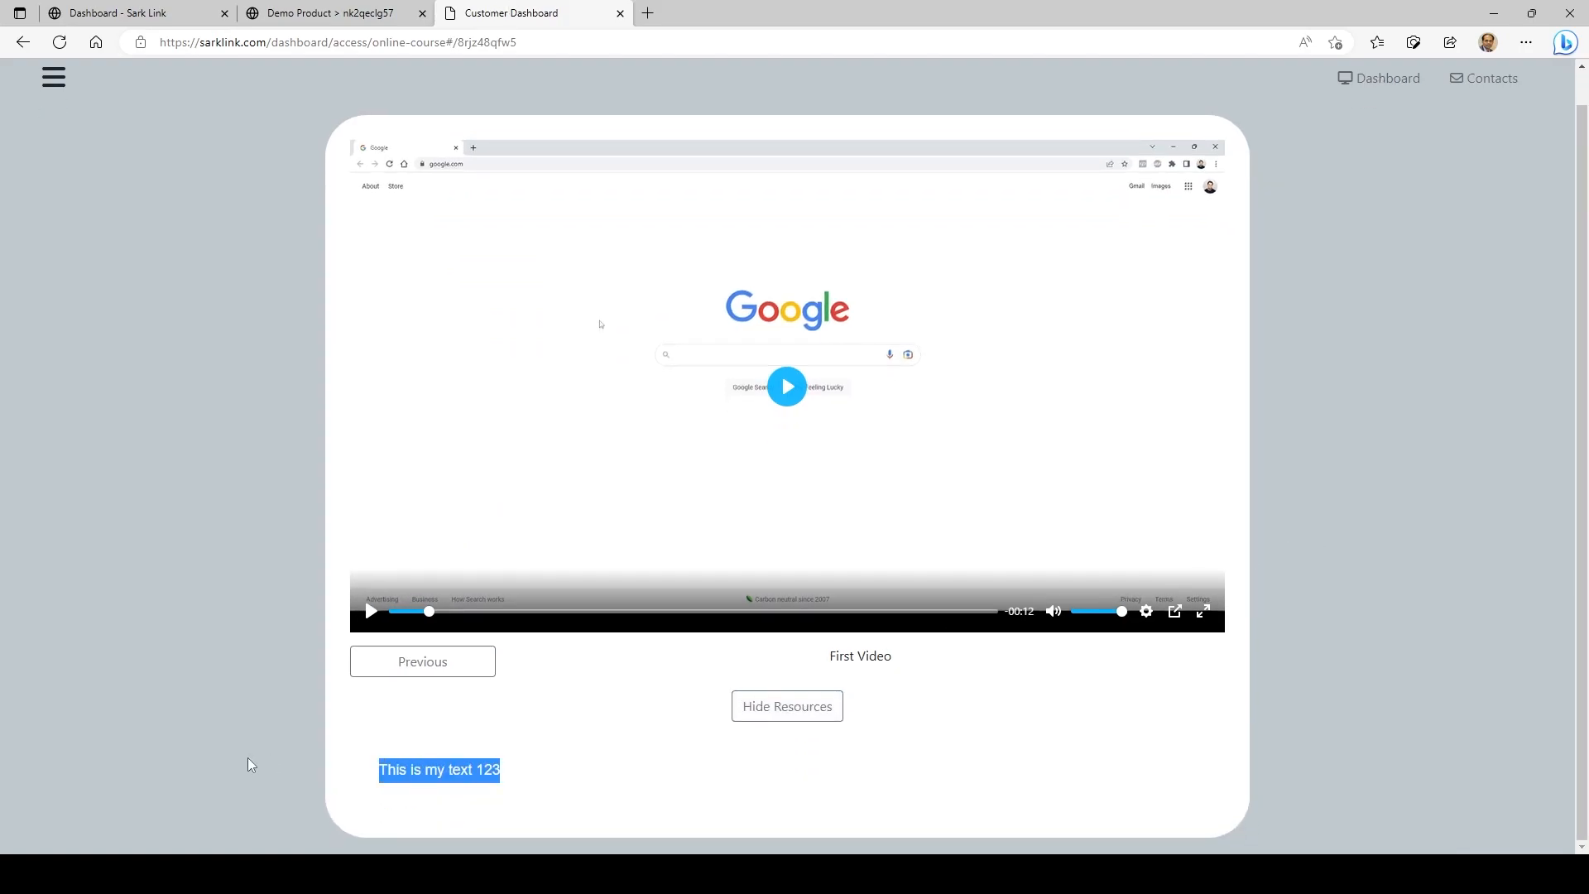
pyautogui.click(532, 731)
pyautogui.click(786, 708)
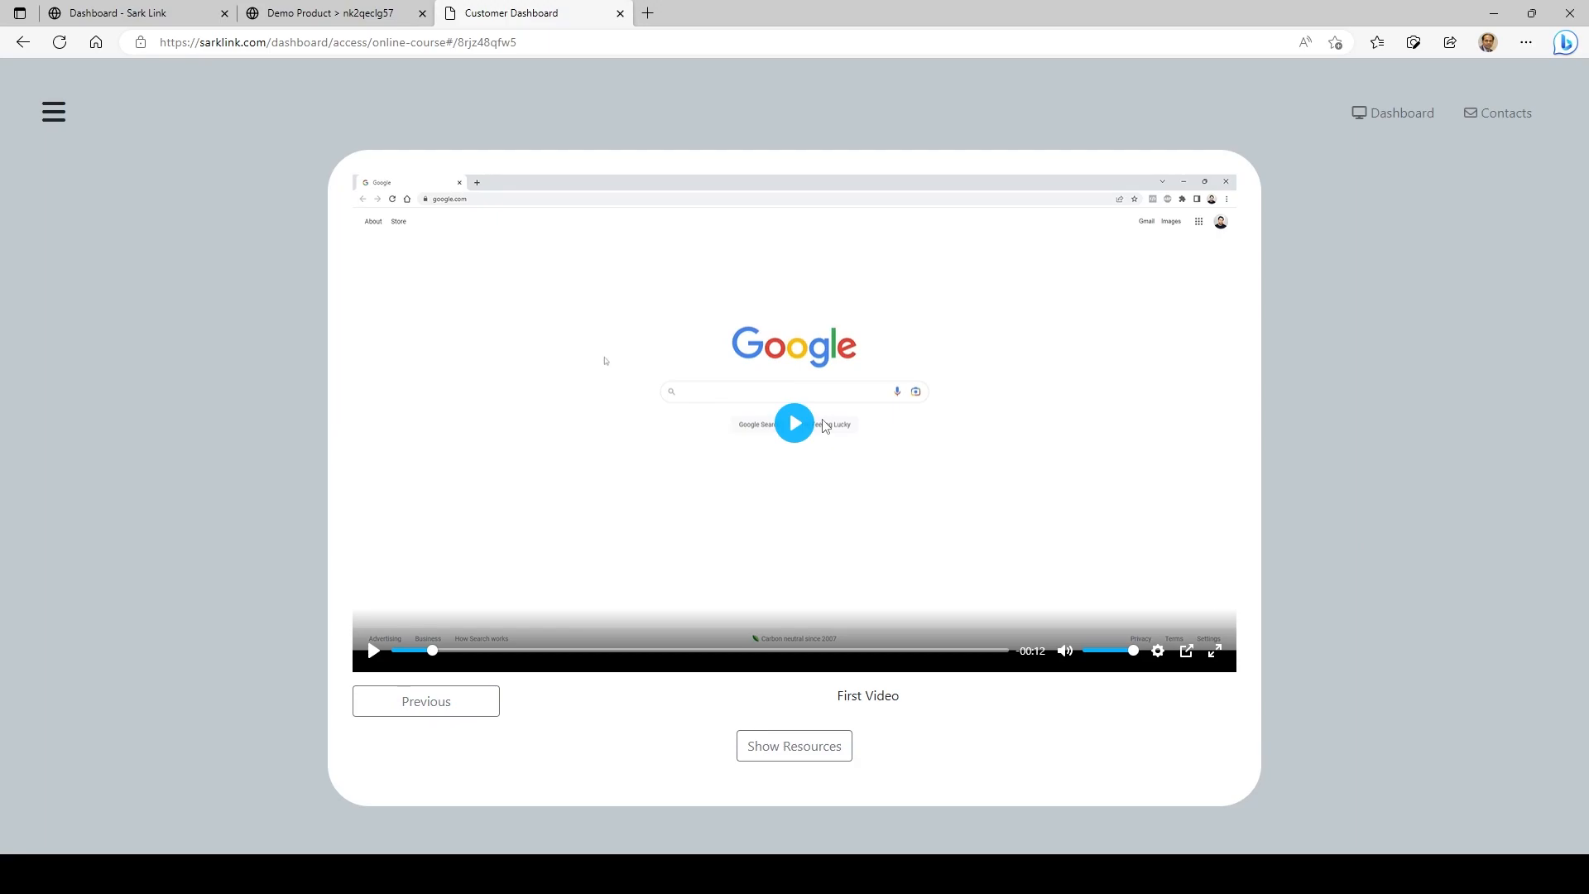
# Step: Go back to the online course product editor in the seller dashboard
pyautogui.click(145, 10)
pyautogui.scroll(5, 359, 370)
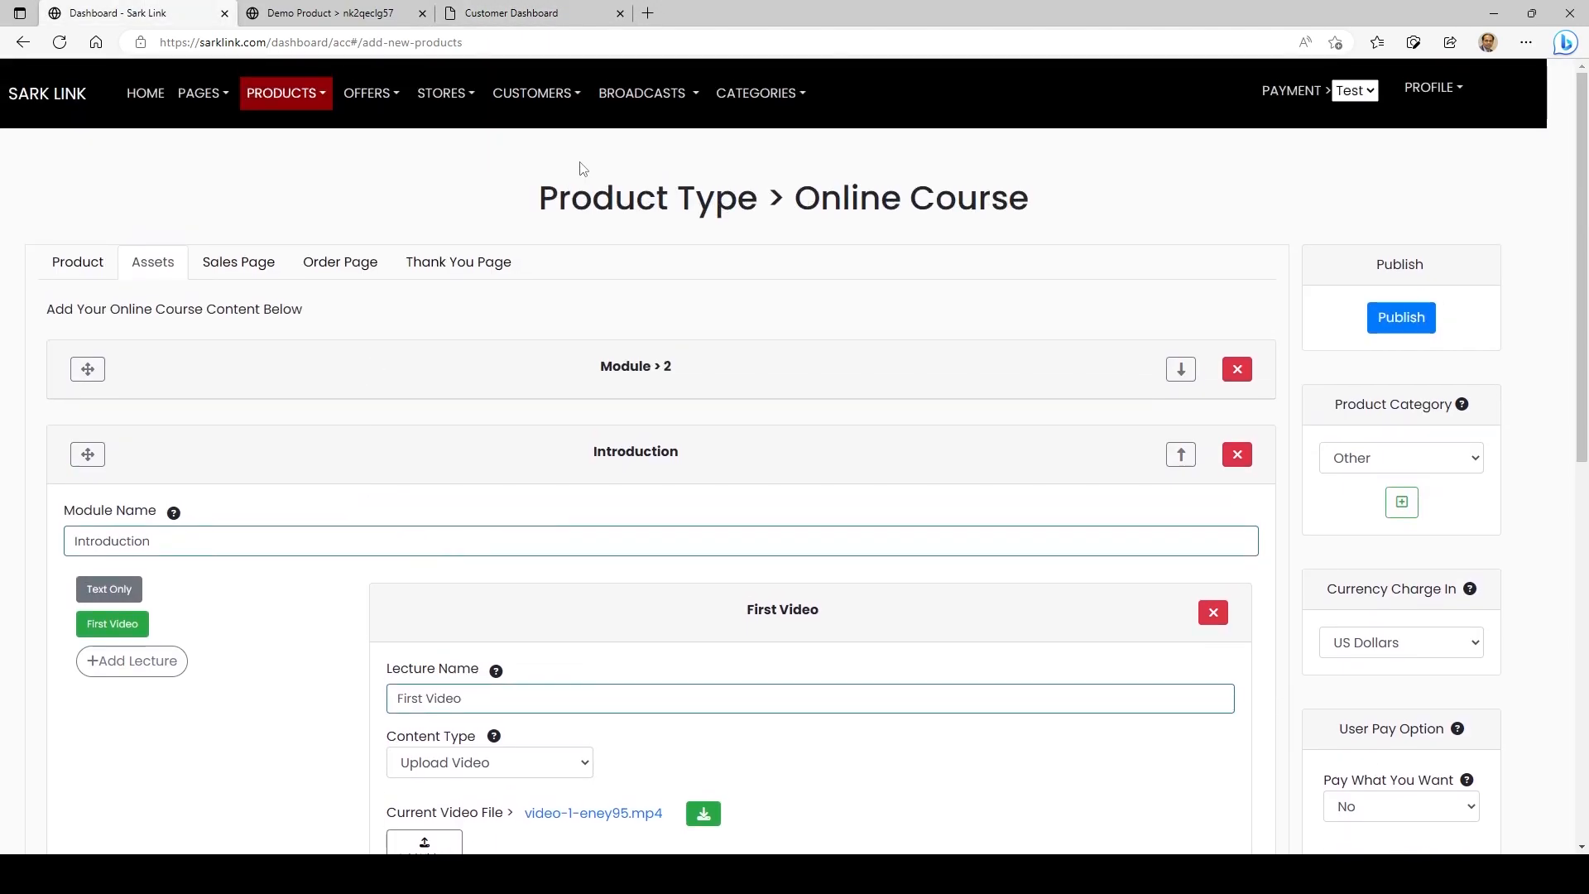